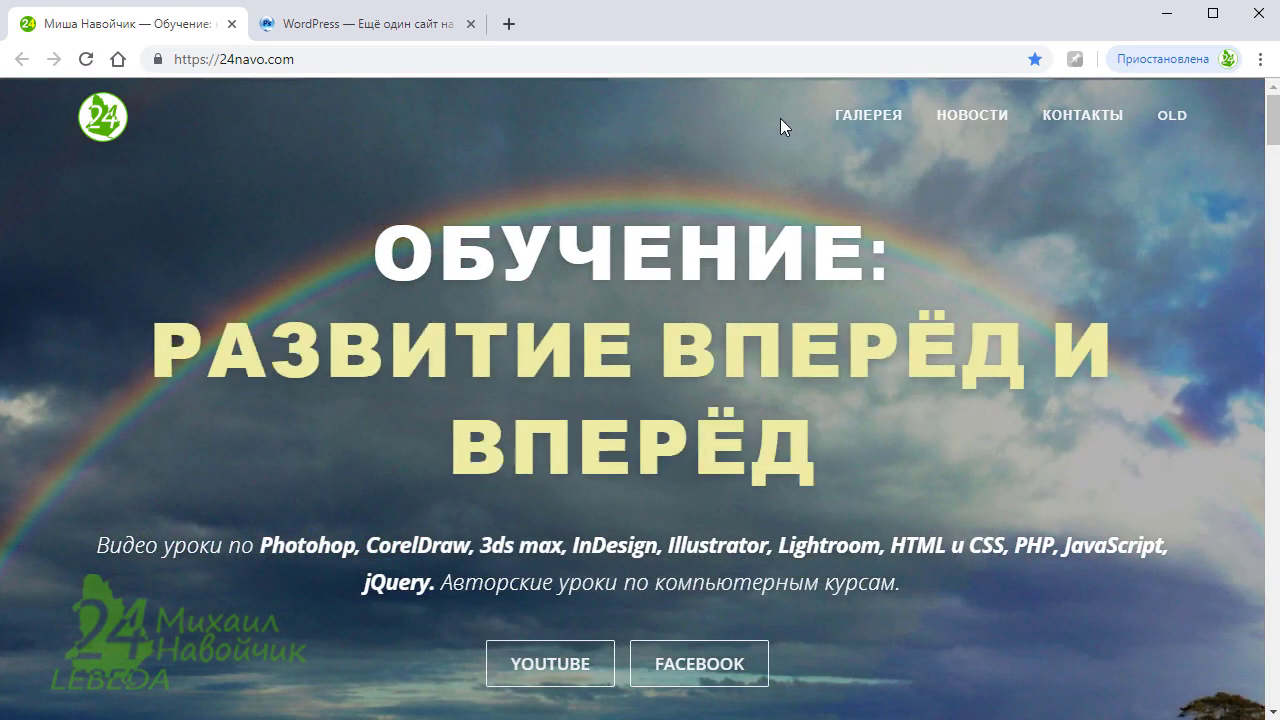
Examine the 24navo.com home page and how its header navigation looks and behaves along the page
scroll(787, 145, down, 2)
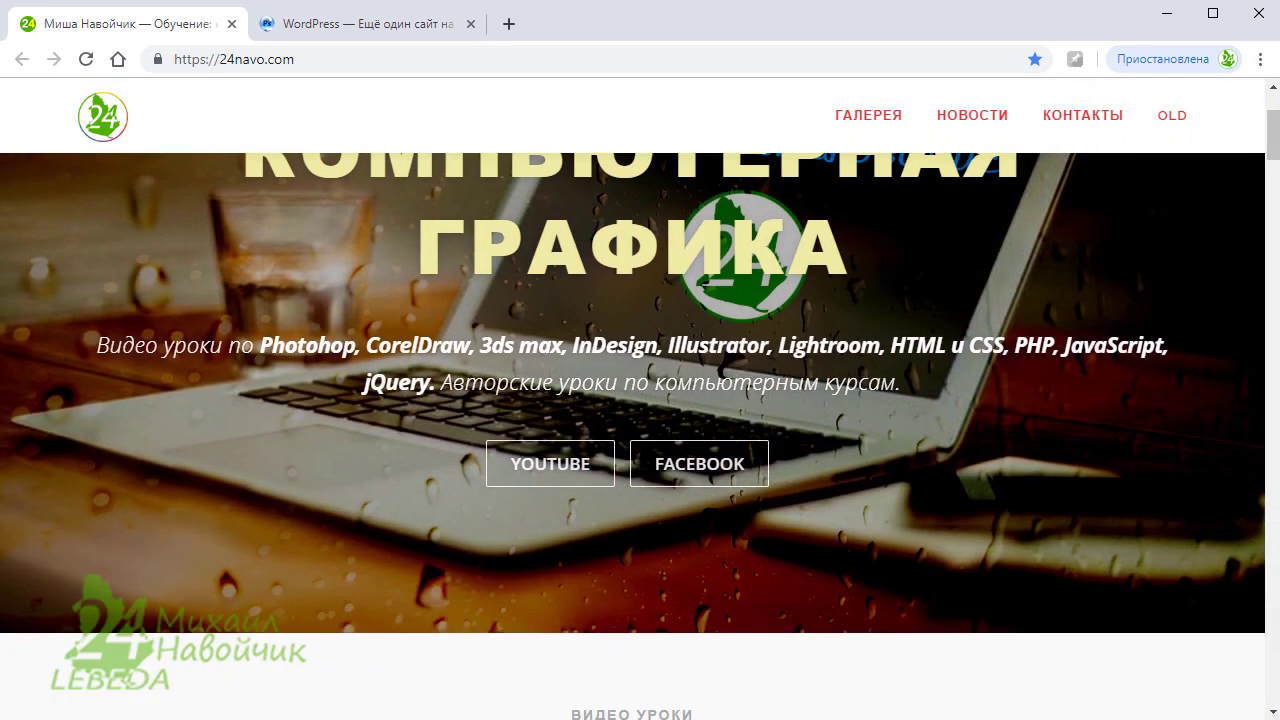
scroll(805, 195, up, 2)
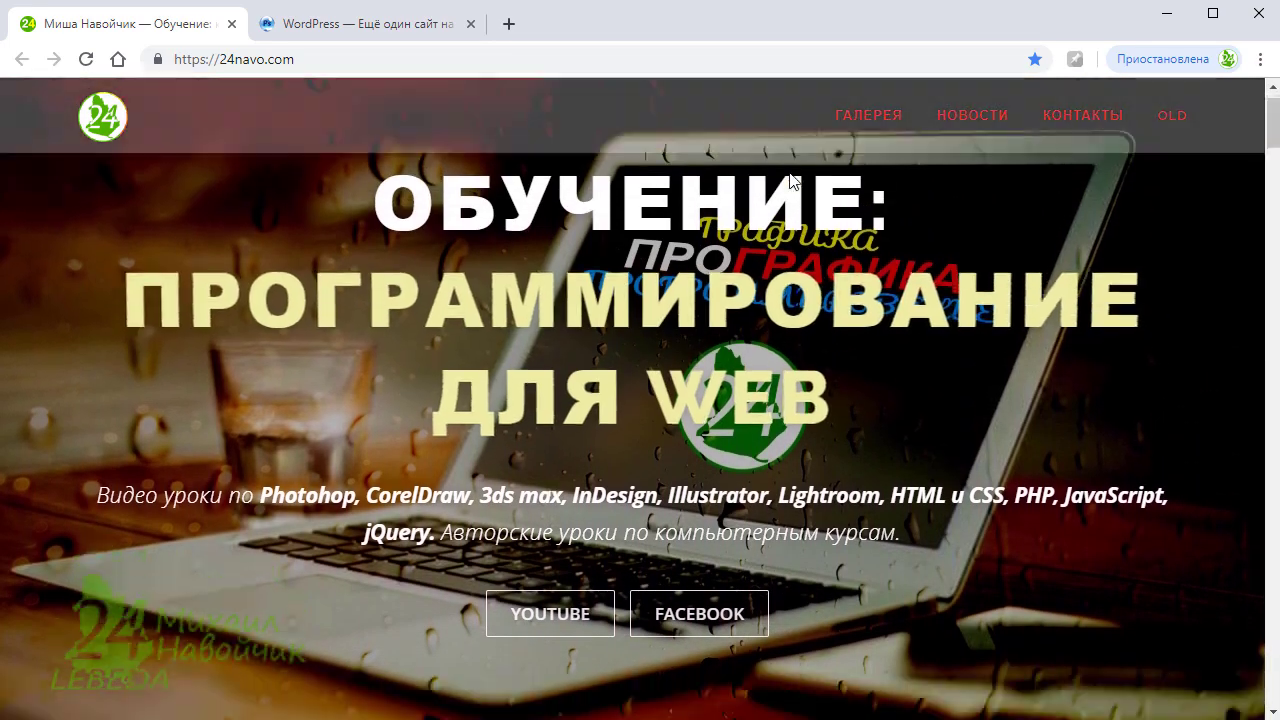
scroll(790, 180, down, 1)
scroll(908, 225, down, 1)
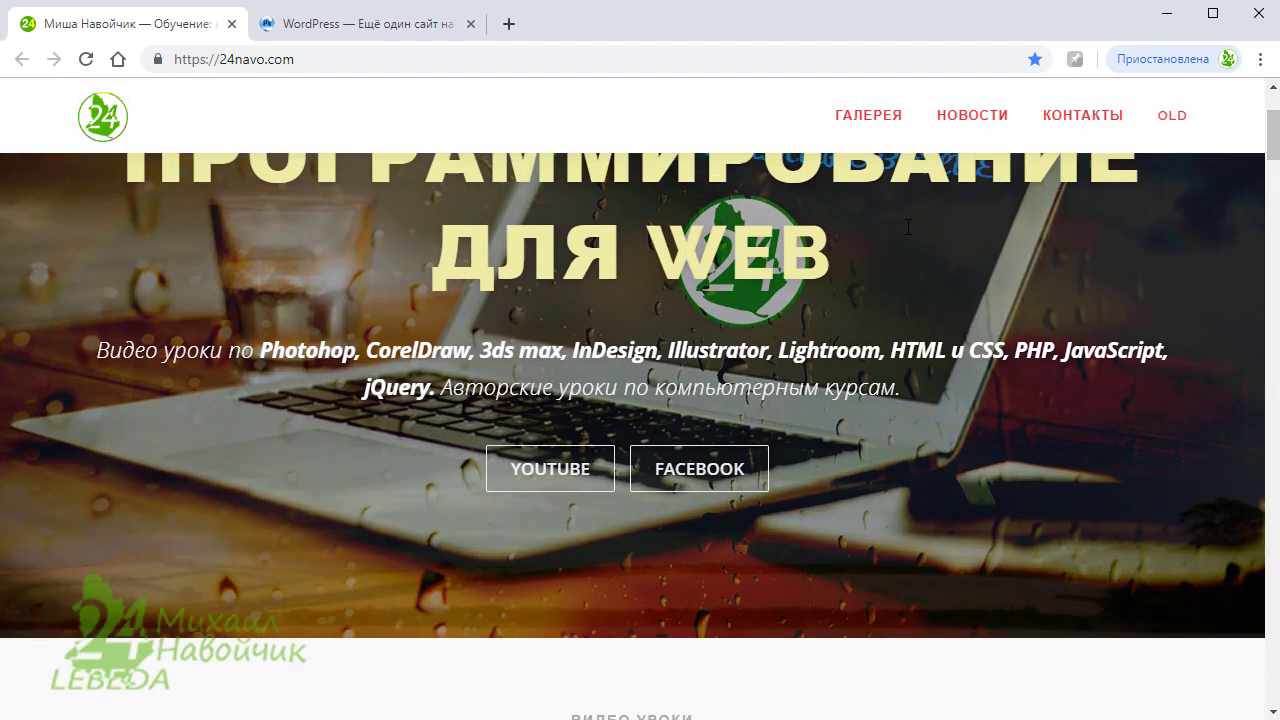
scroll(908, 225, up, 2)
scroll(908, 225, down, 1)
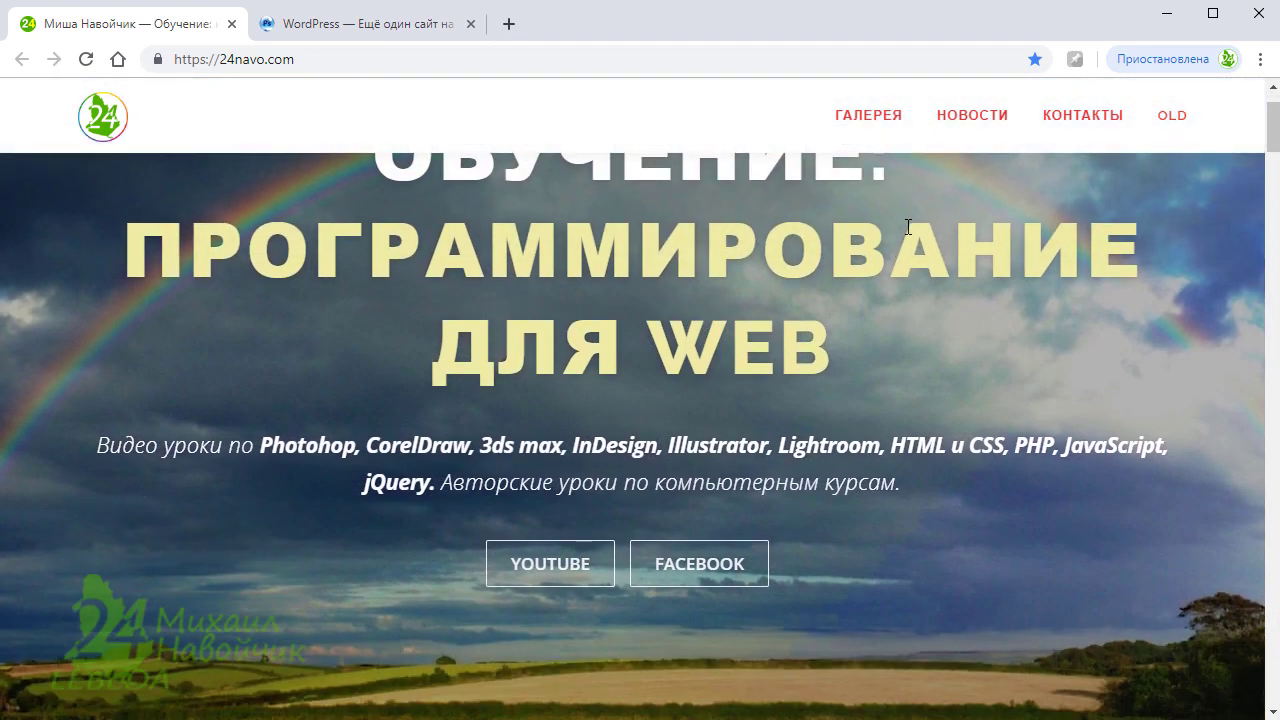
scroll(908, 226, up, 1)
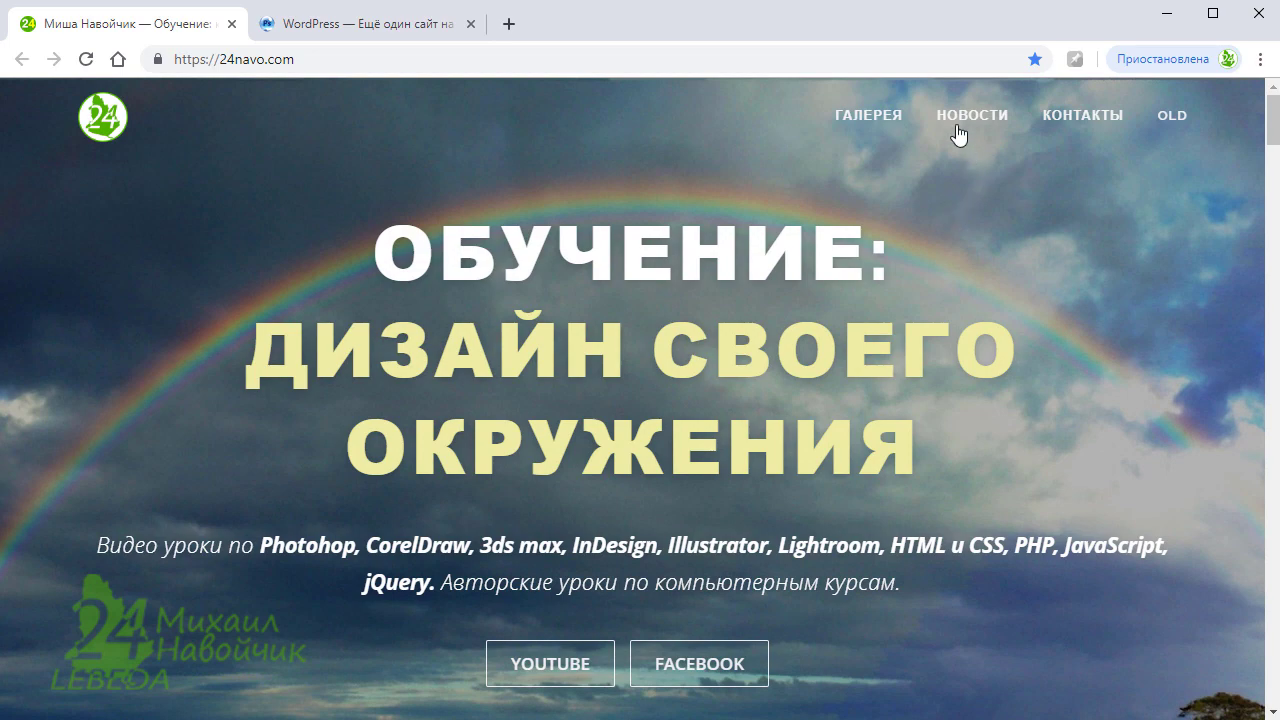
scroll(920, 157, down, 1)
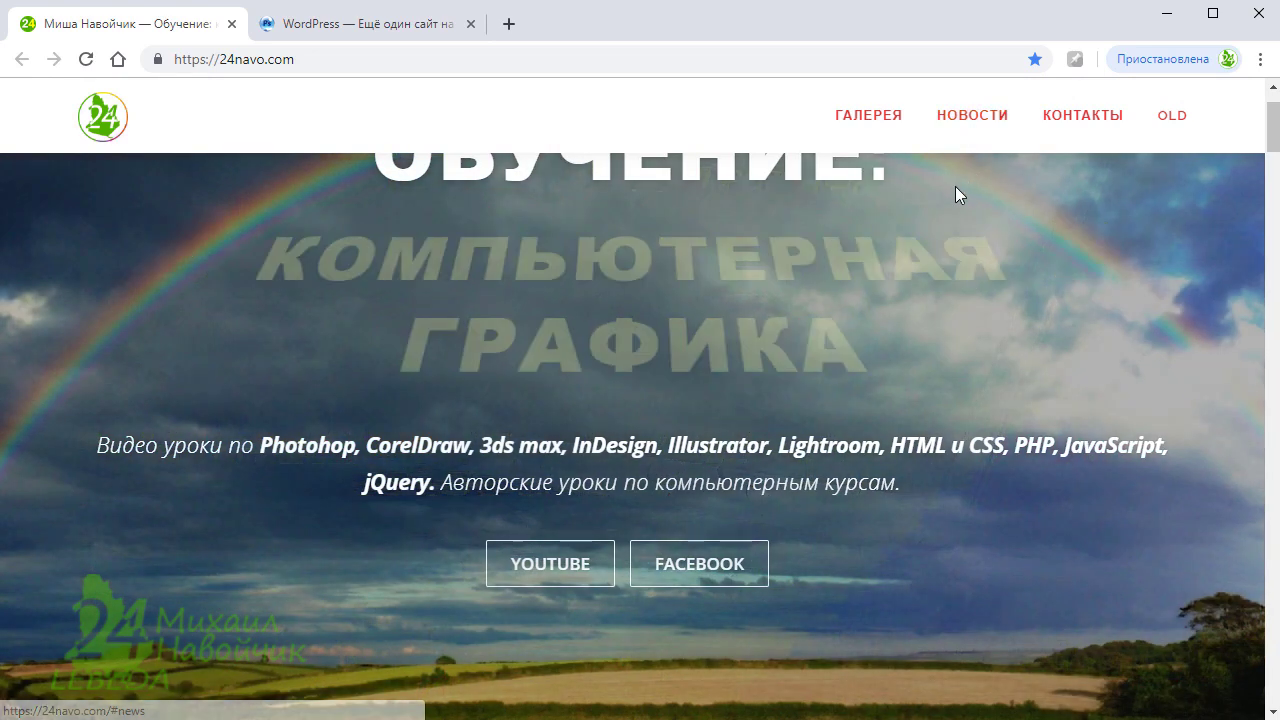
click(961, 193)
scroll(943, 192, down, 3)
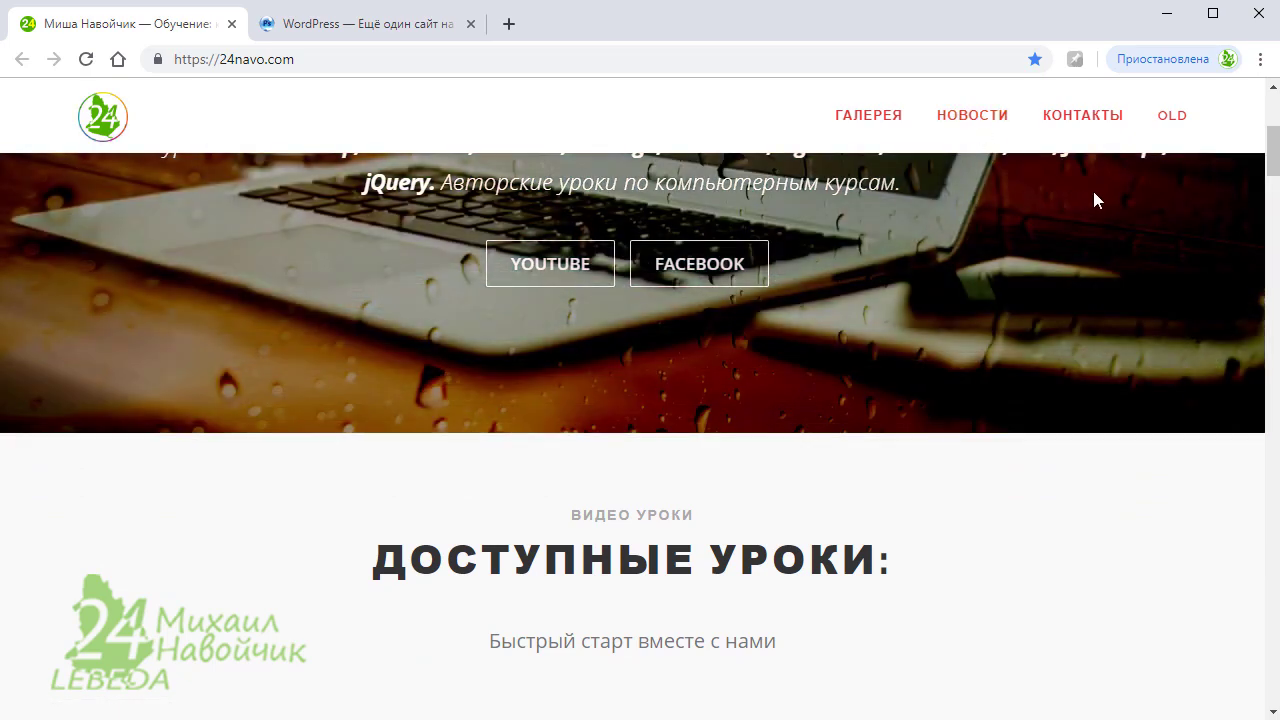
Switch to the WordPress test site and duplicate its browser tab
click(415, 27)
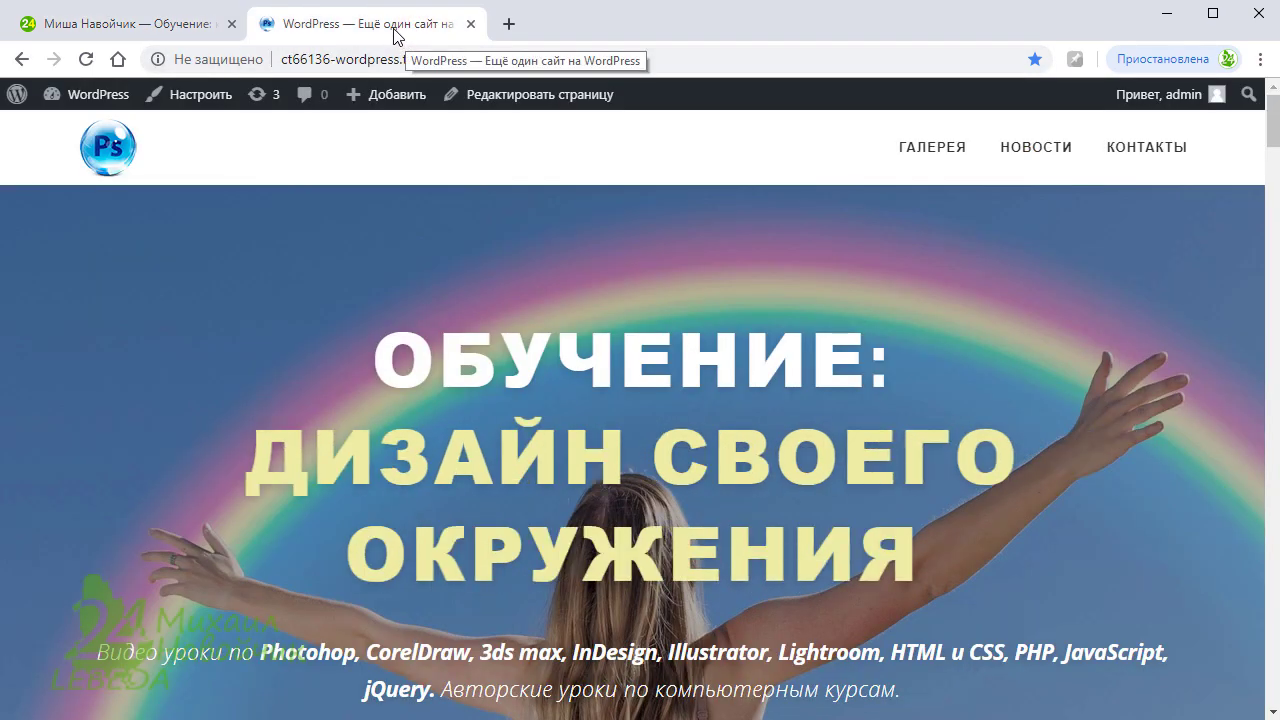
right_click(395, 35)
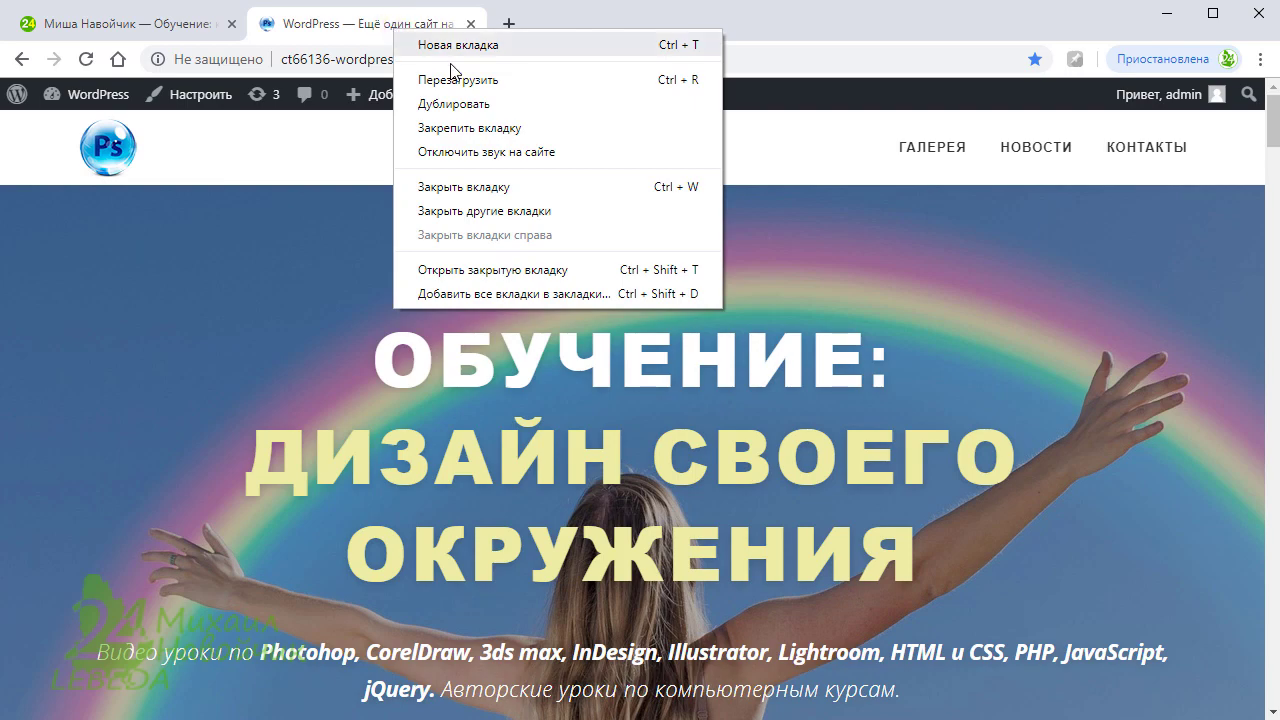
click(492, 104)
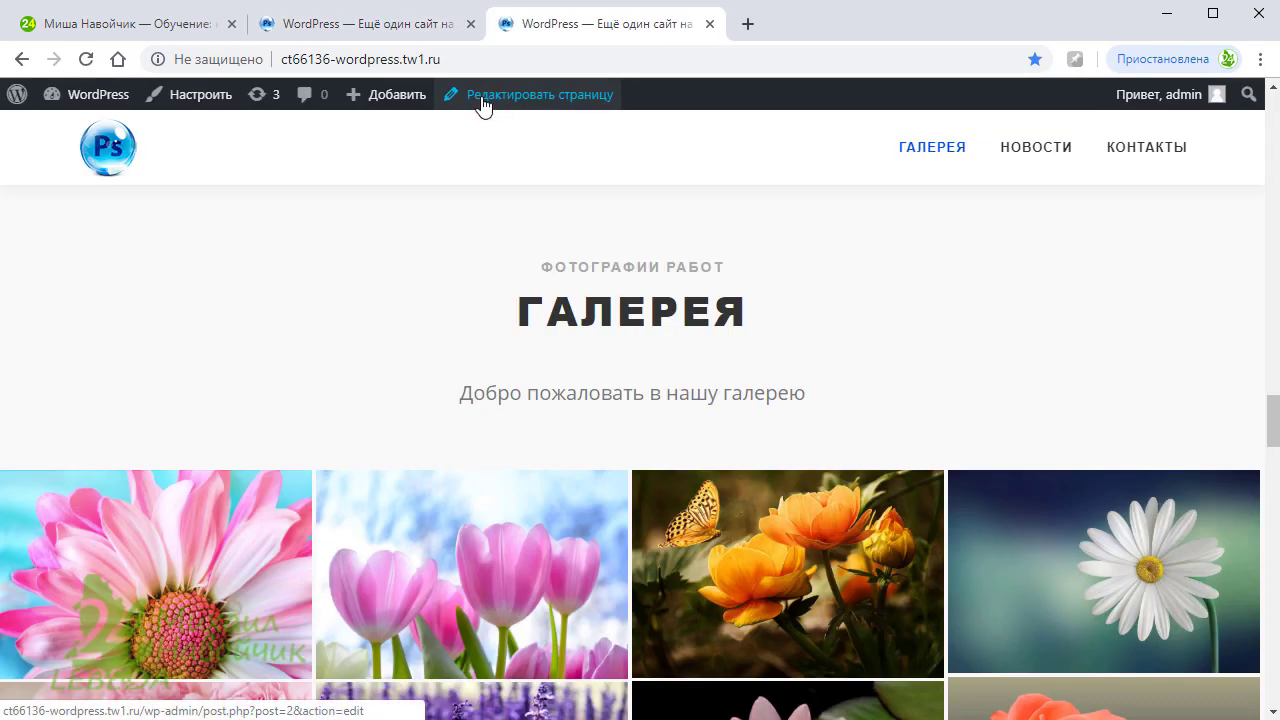
From the original WordPress site tab, go to the admin console and open the structure of the site menu Верхнее
click(385, 31)
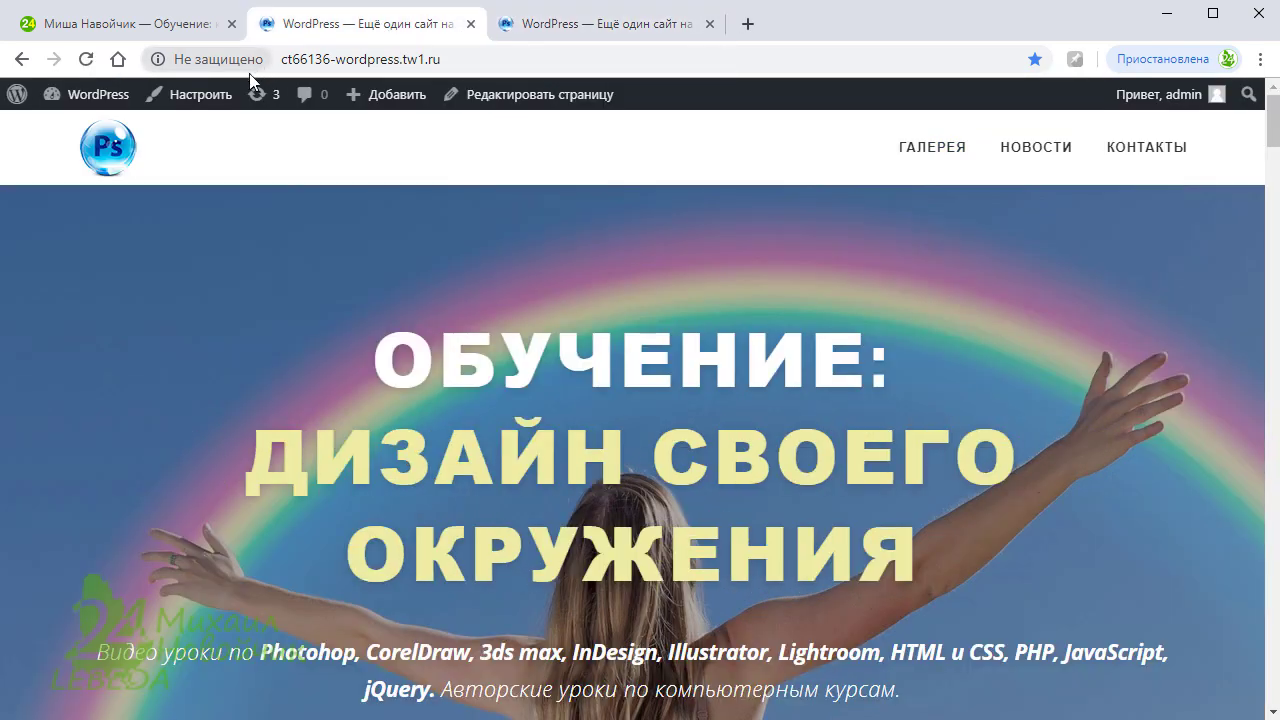
mouse_move(104, 97)
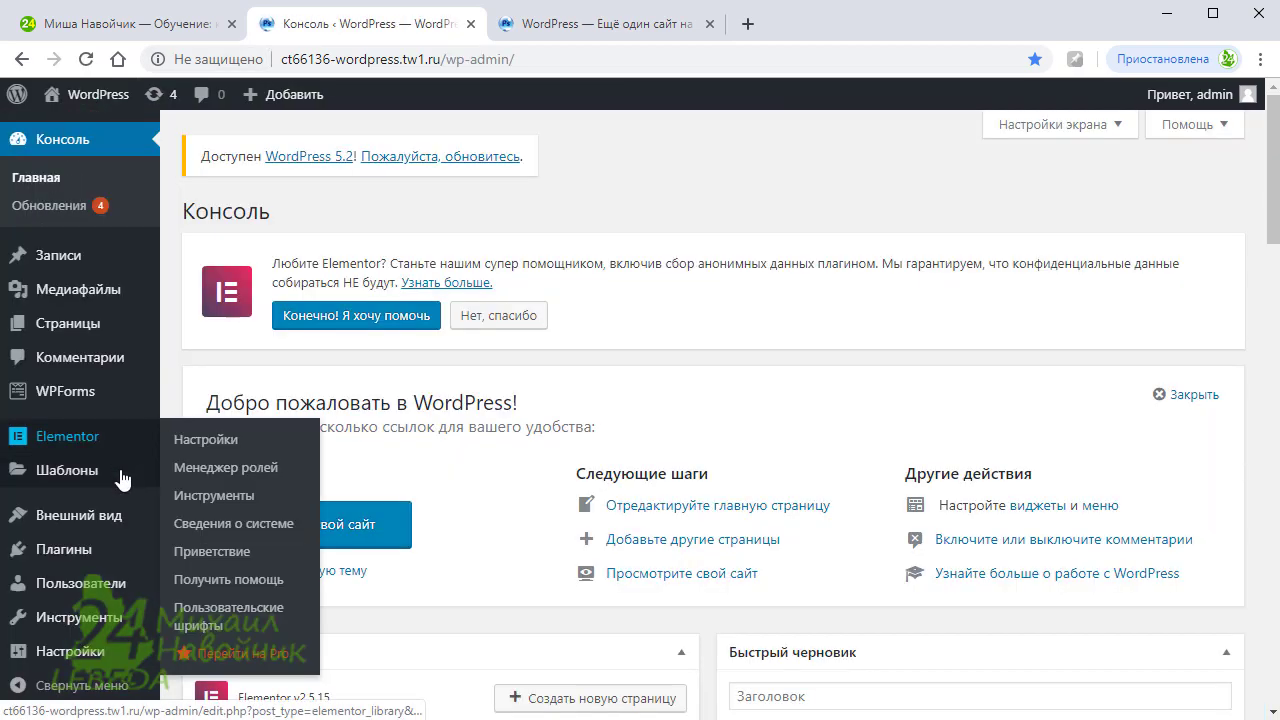
mouse_move(40, 515)
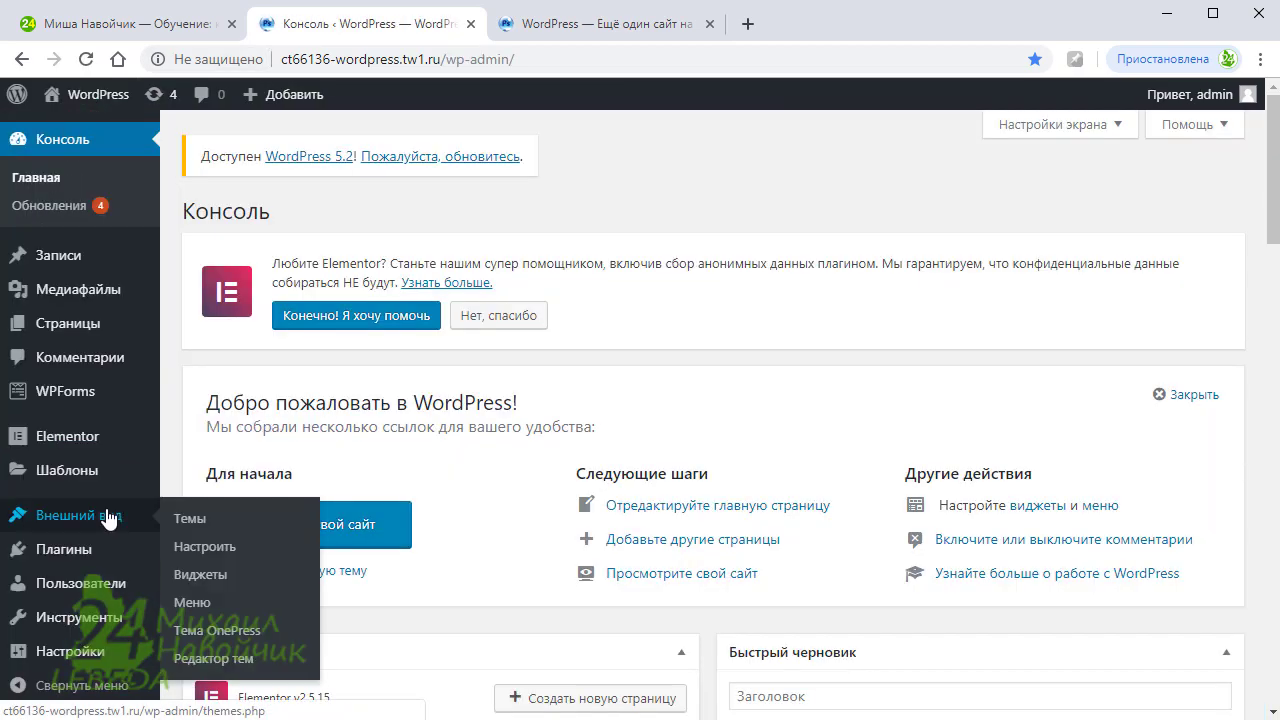
click(219, 605)
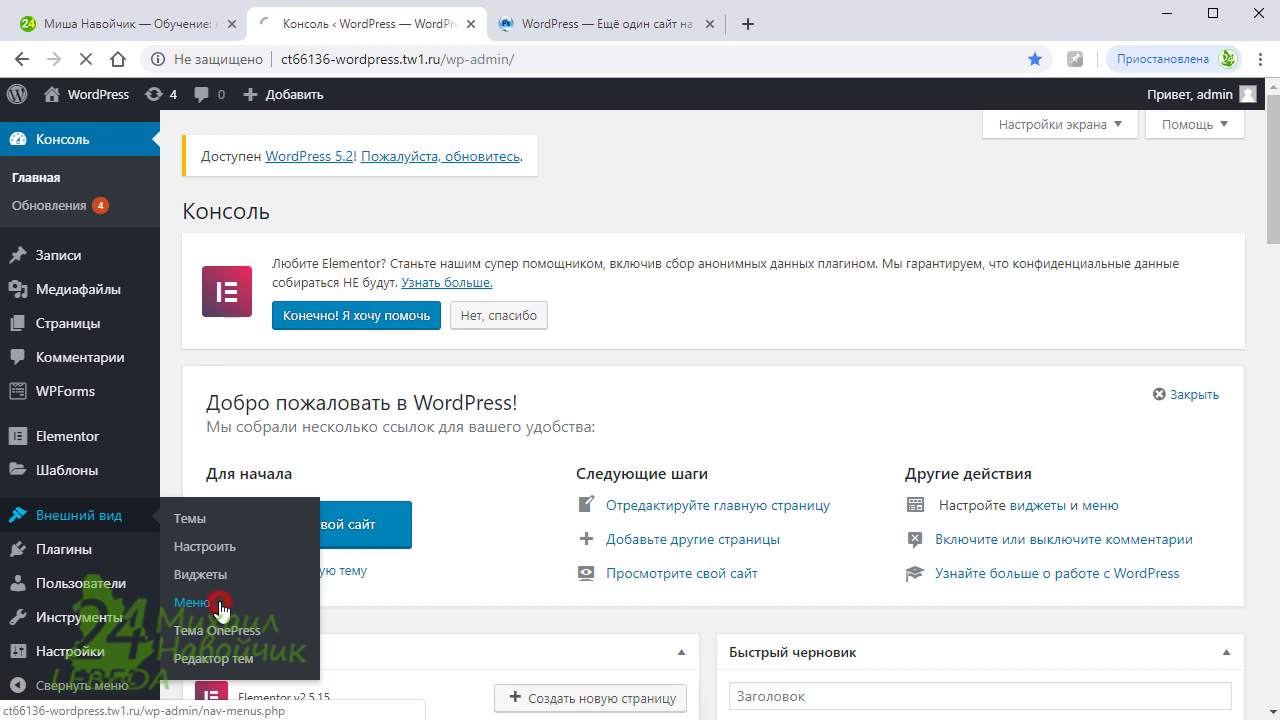
scroll(557, 400, down, 3)
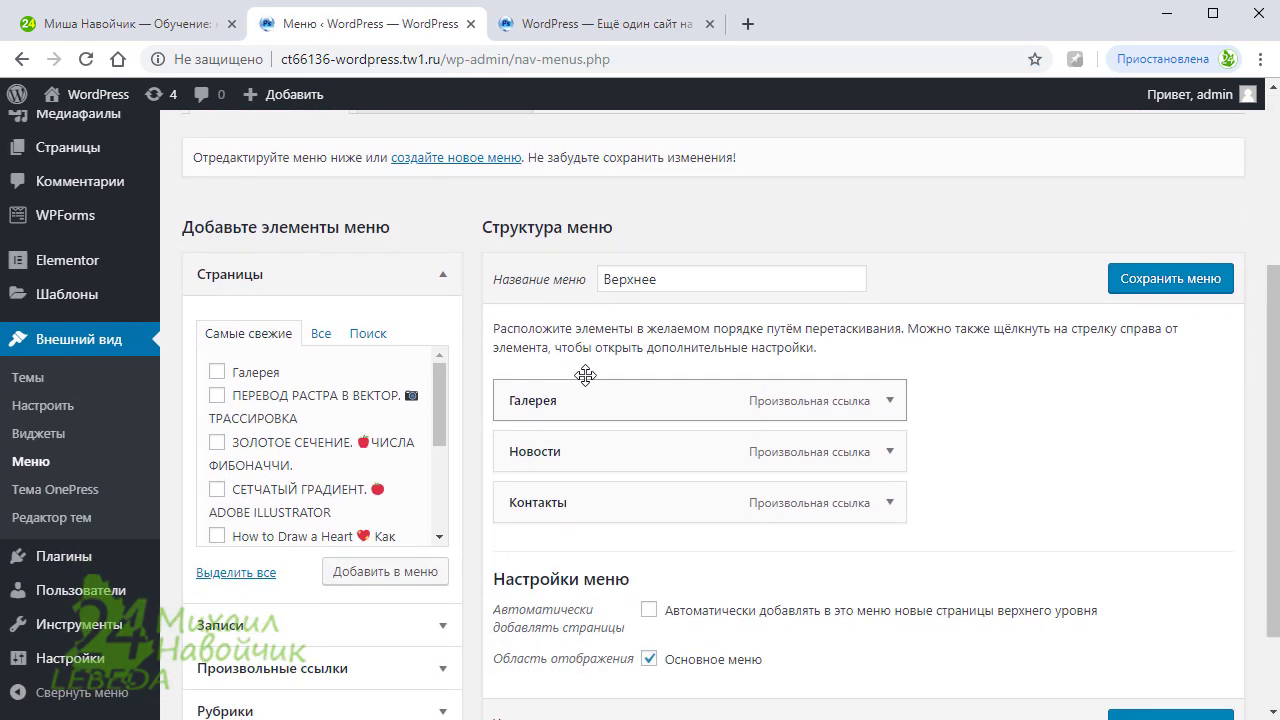
scroll(614, 349, down, 1)
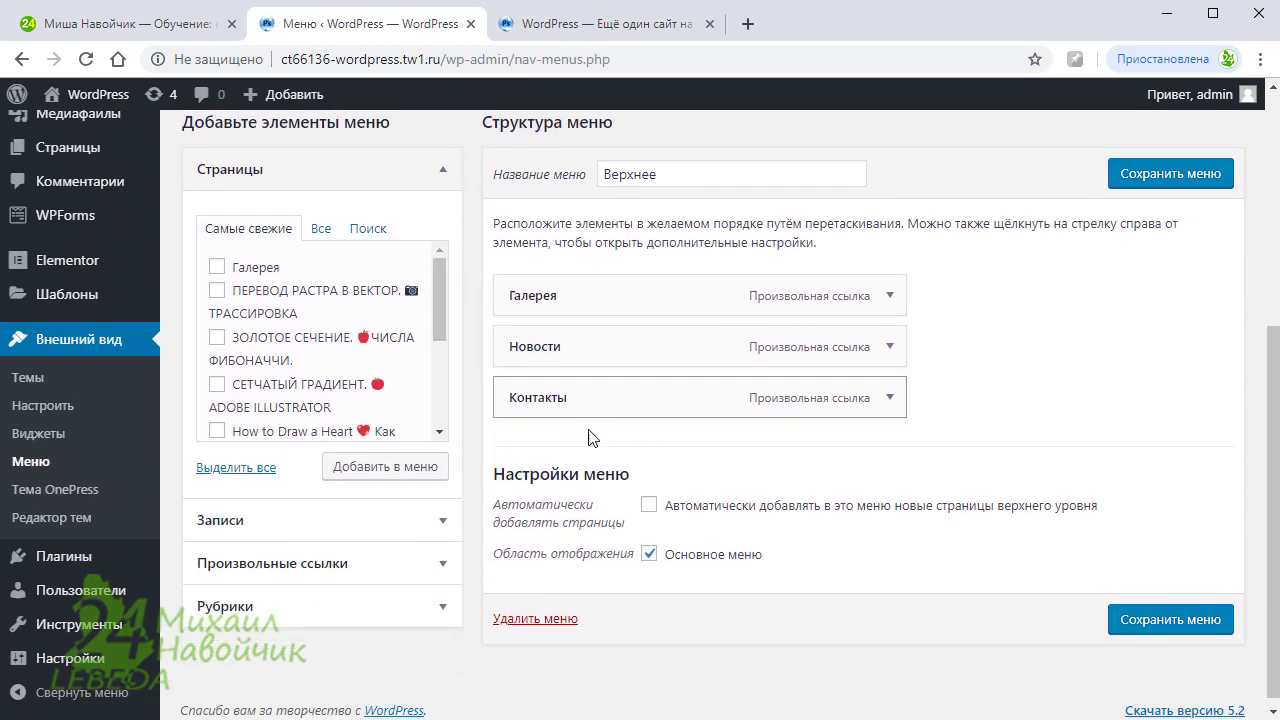
scroll(835, 340, up, 1)
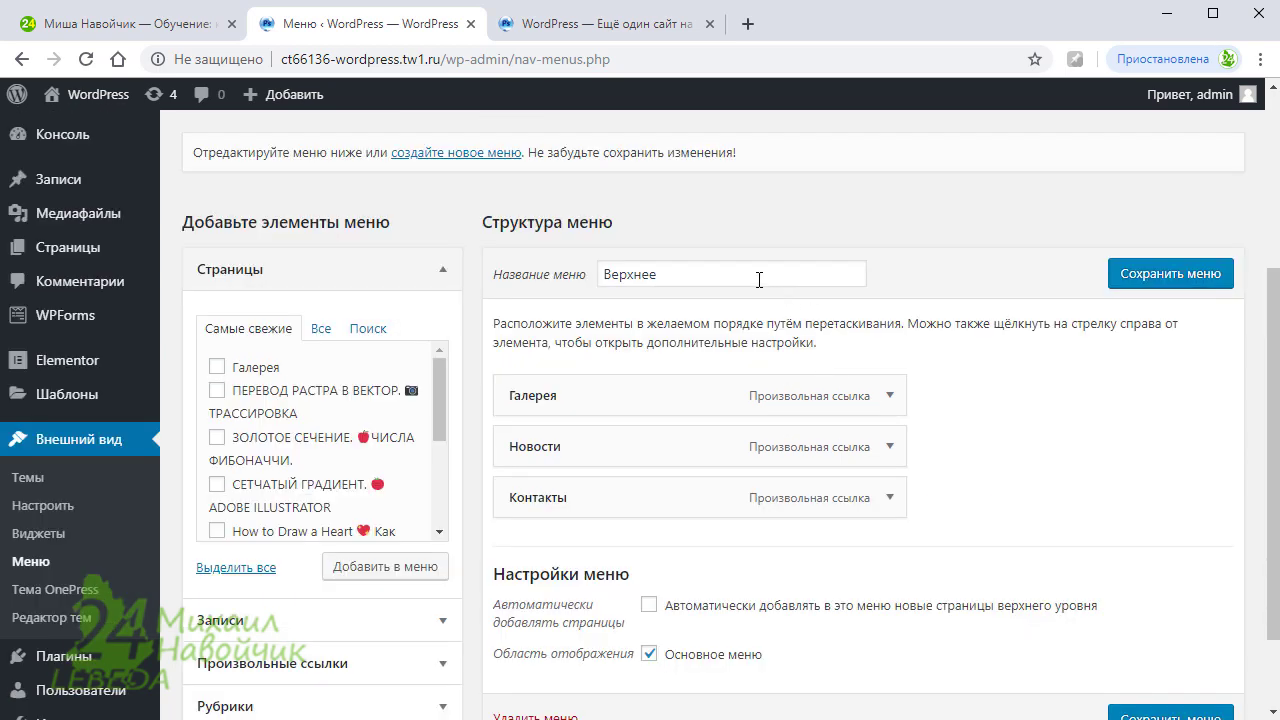
click(694, 269)
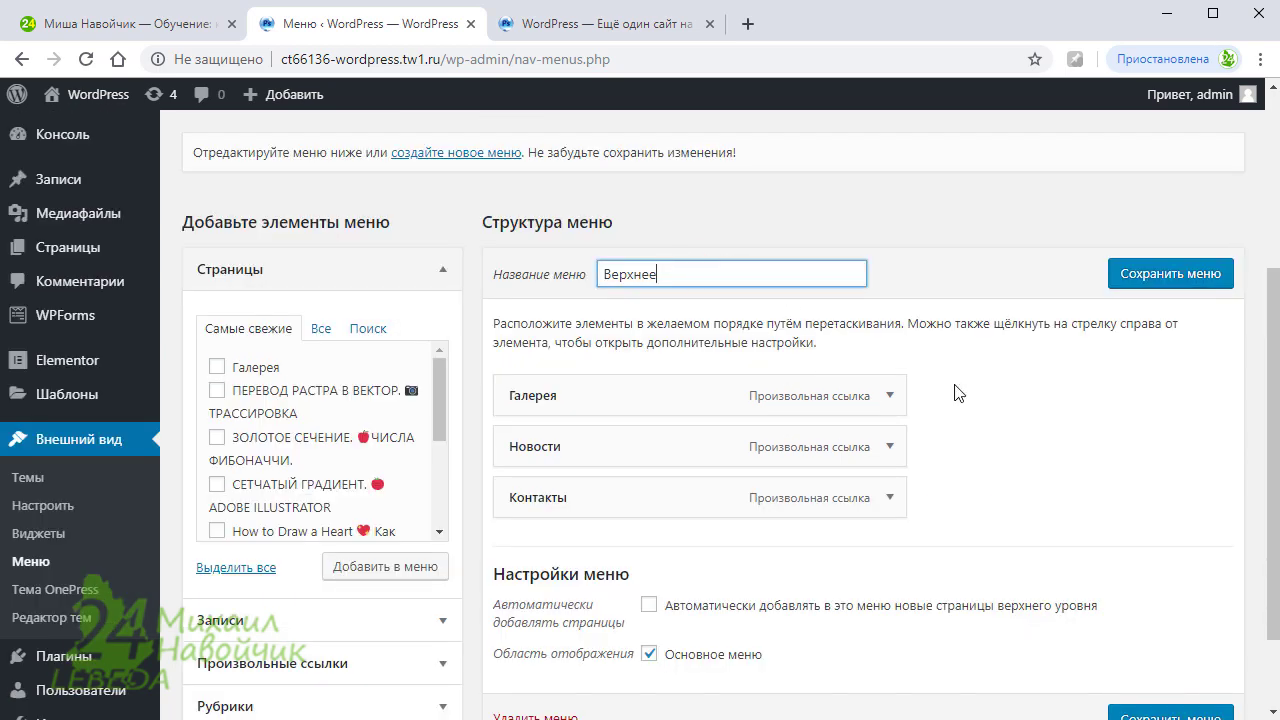
Start a new custom link for the site menu and enter Видео as its link text
scroll(958, 393, down, 1)
scroll(954, 387, up, 1)
scroll(1056, 456, down, 1)
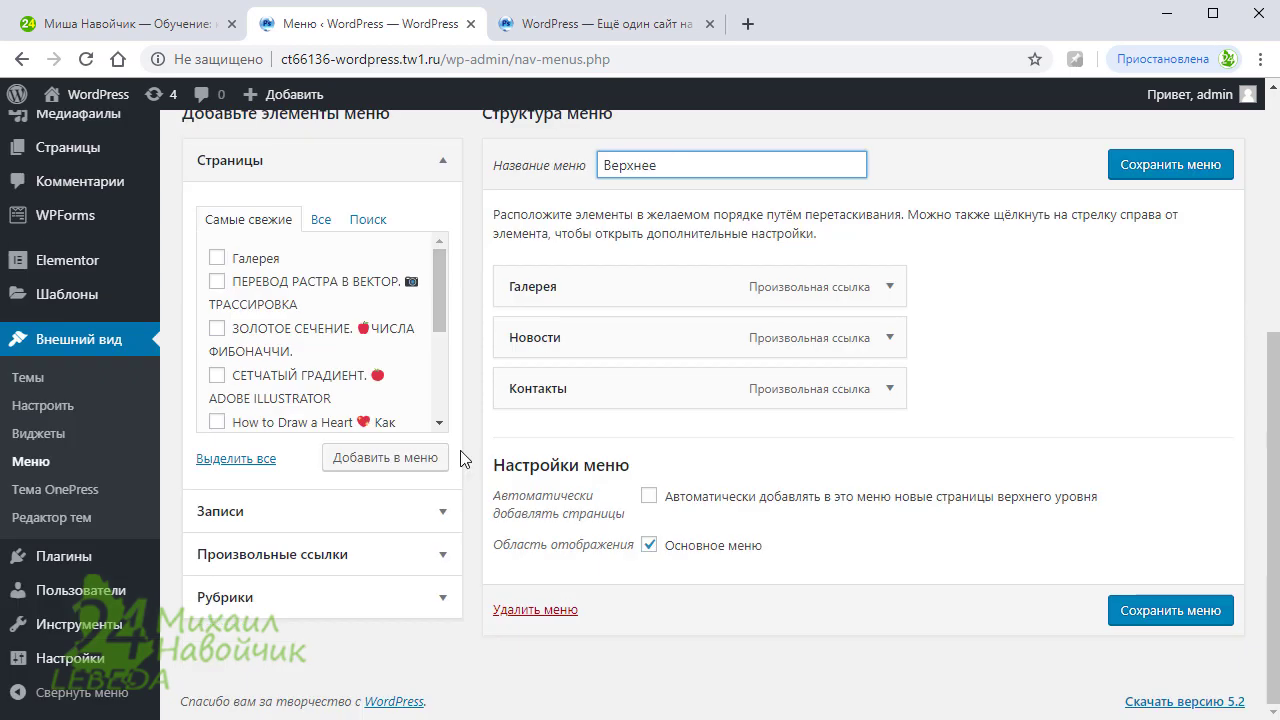
click(397, 554)
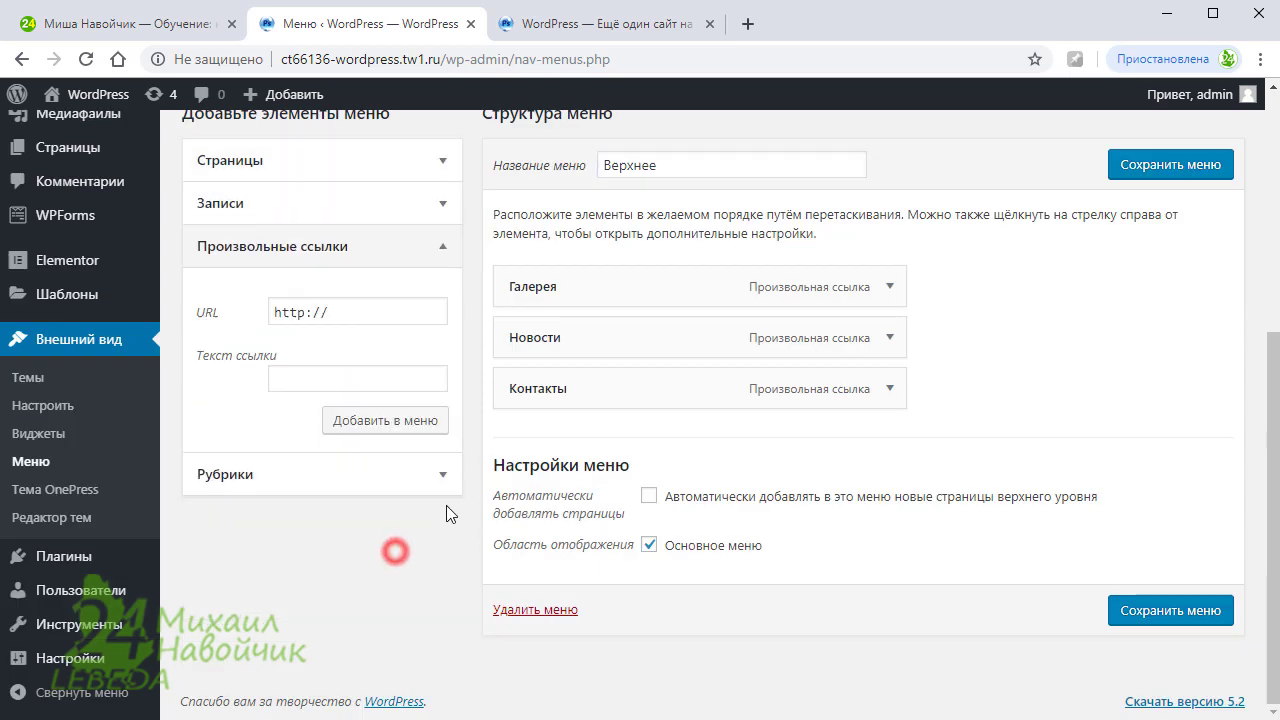
click(386, 255)
click(384, 247)
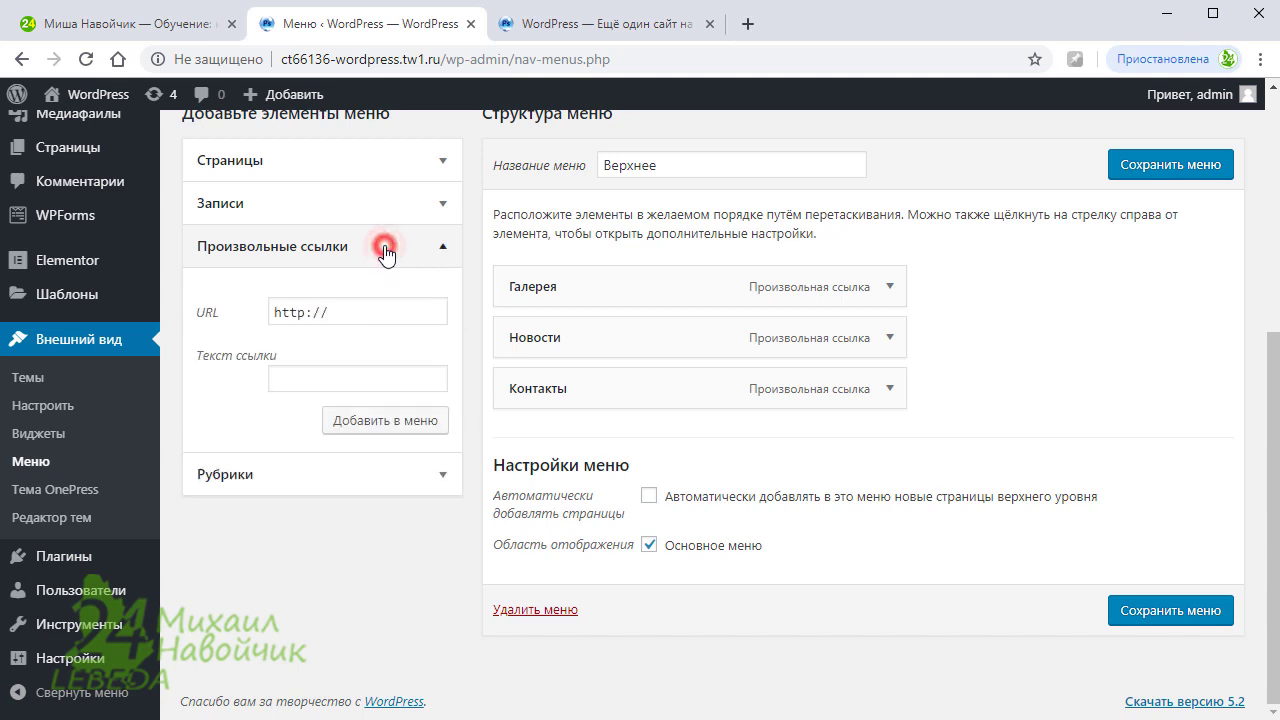
click(374, 313)
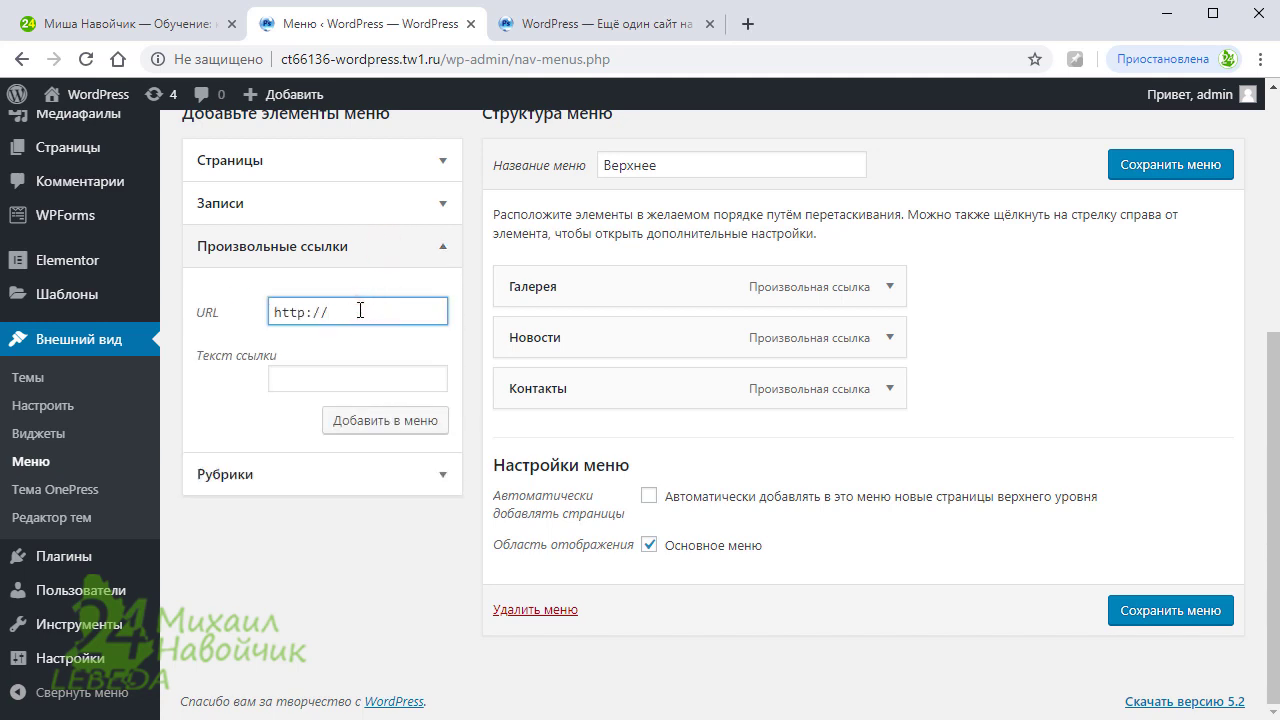
click(354, 376)
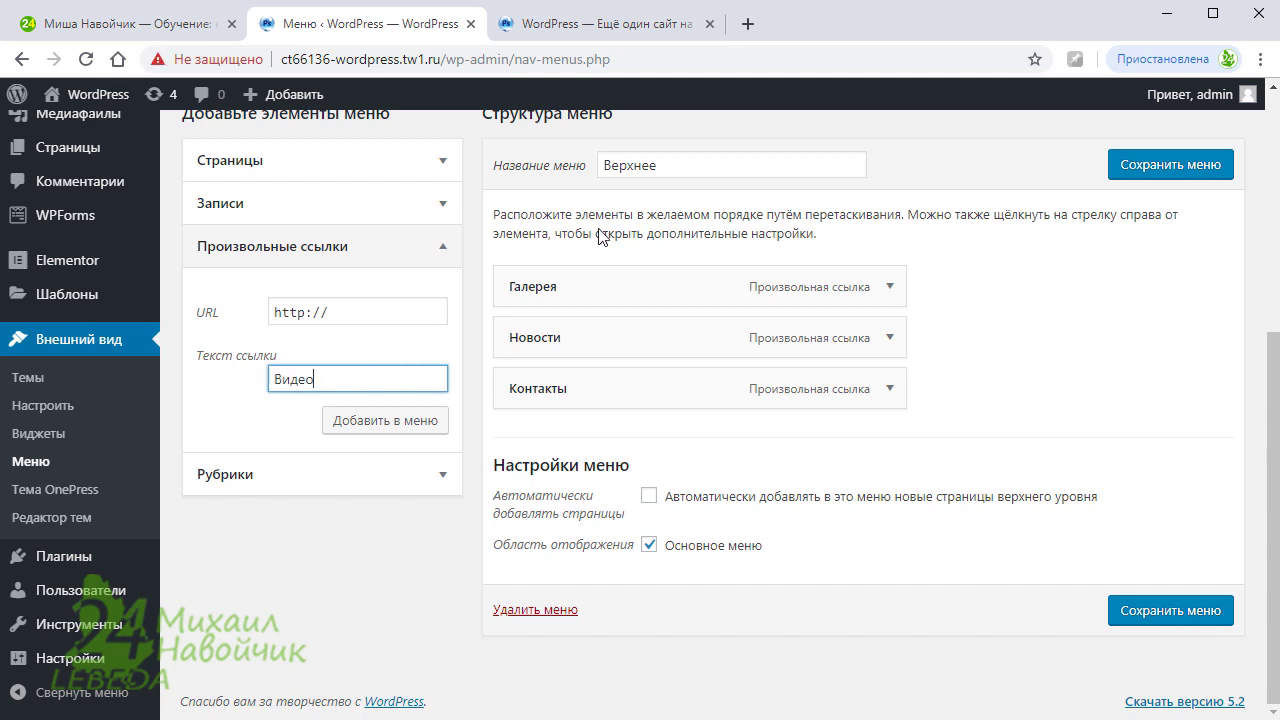
Copy the site's home page address from the duplicate tab into the custom link's URL and add the link to the menu
click(596, 24)
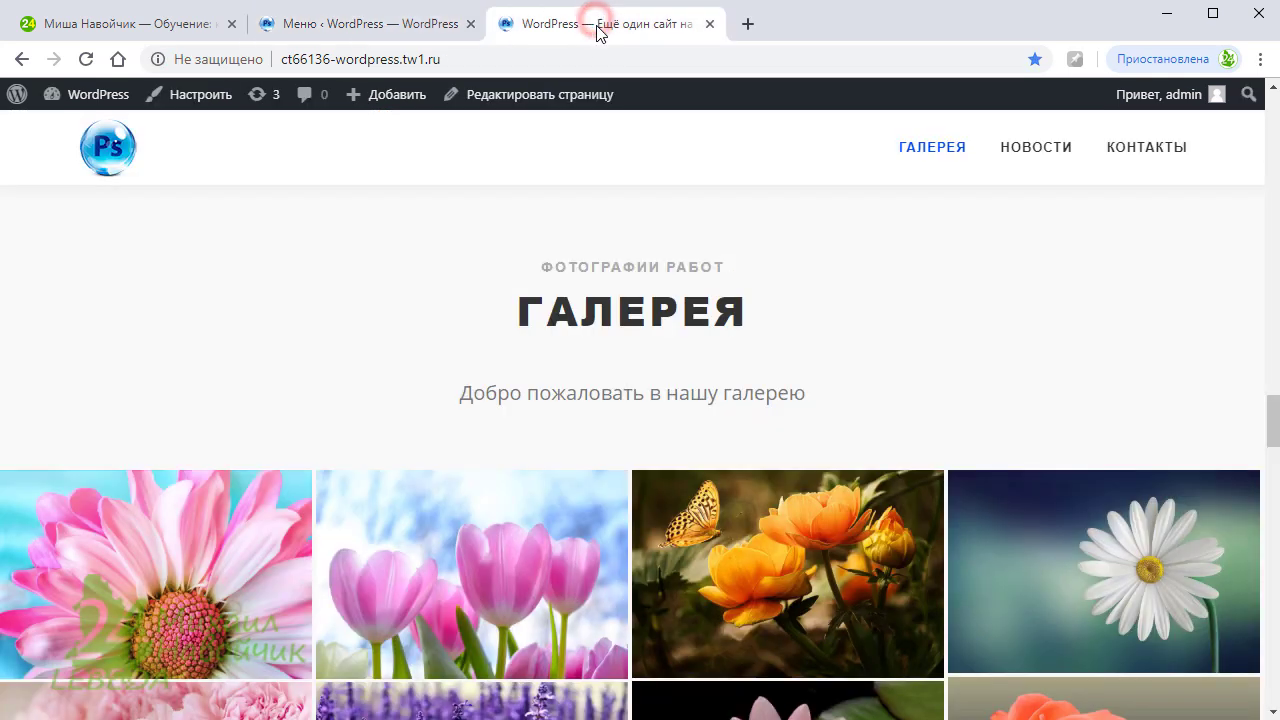
click(498, 57)
right_click(438, 66)
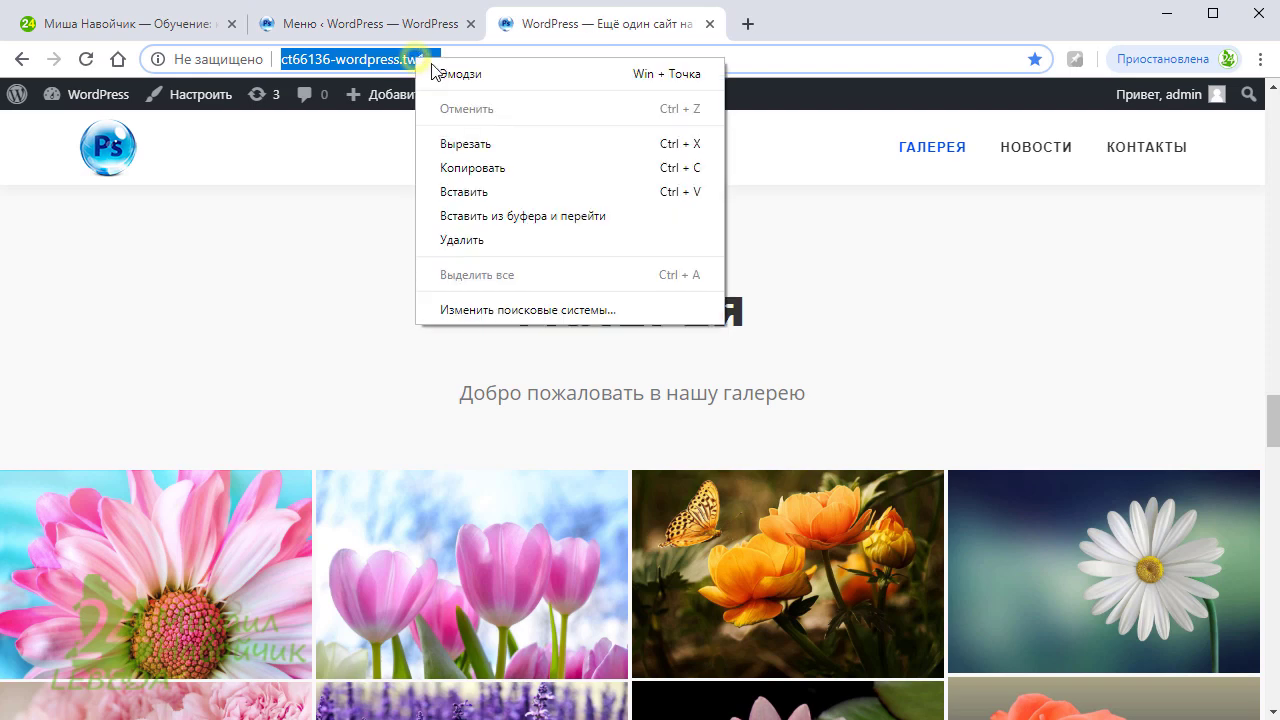
click(480, 167)
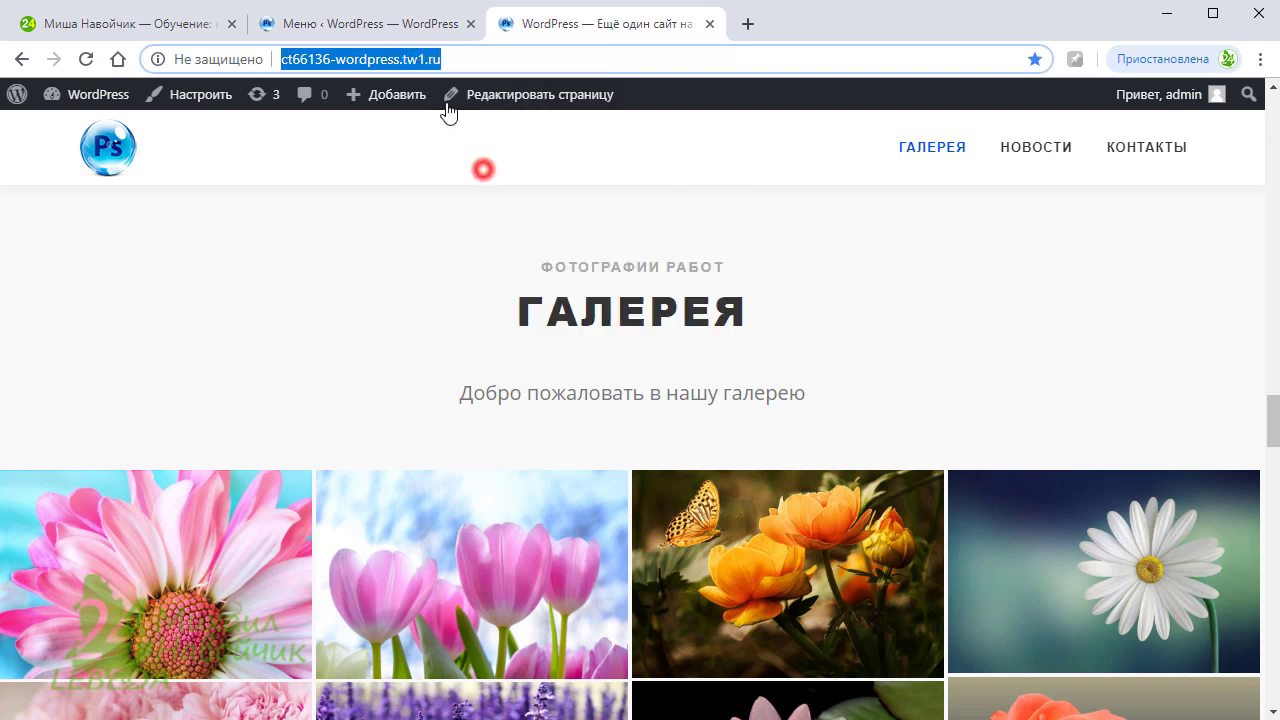
click(402, 24)
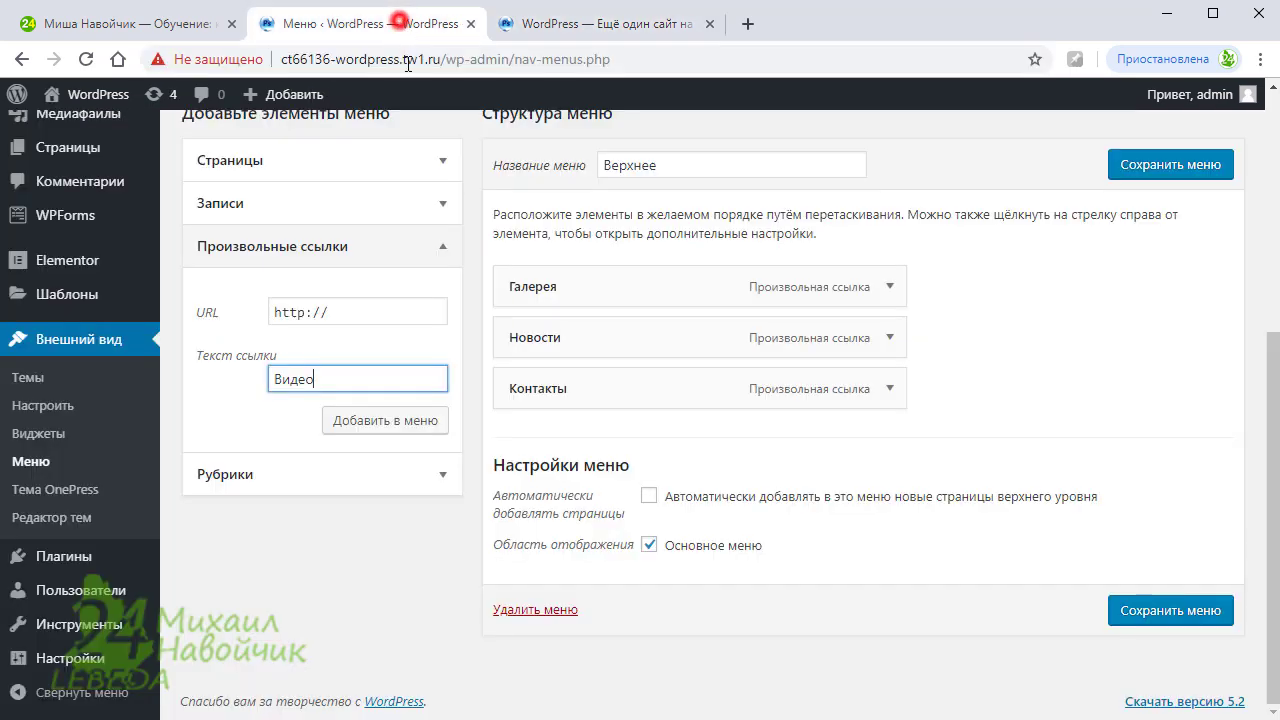
click(360, 313)
right_click(362, 310)
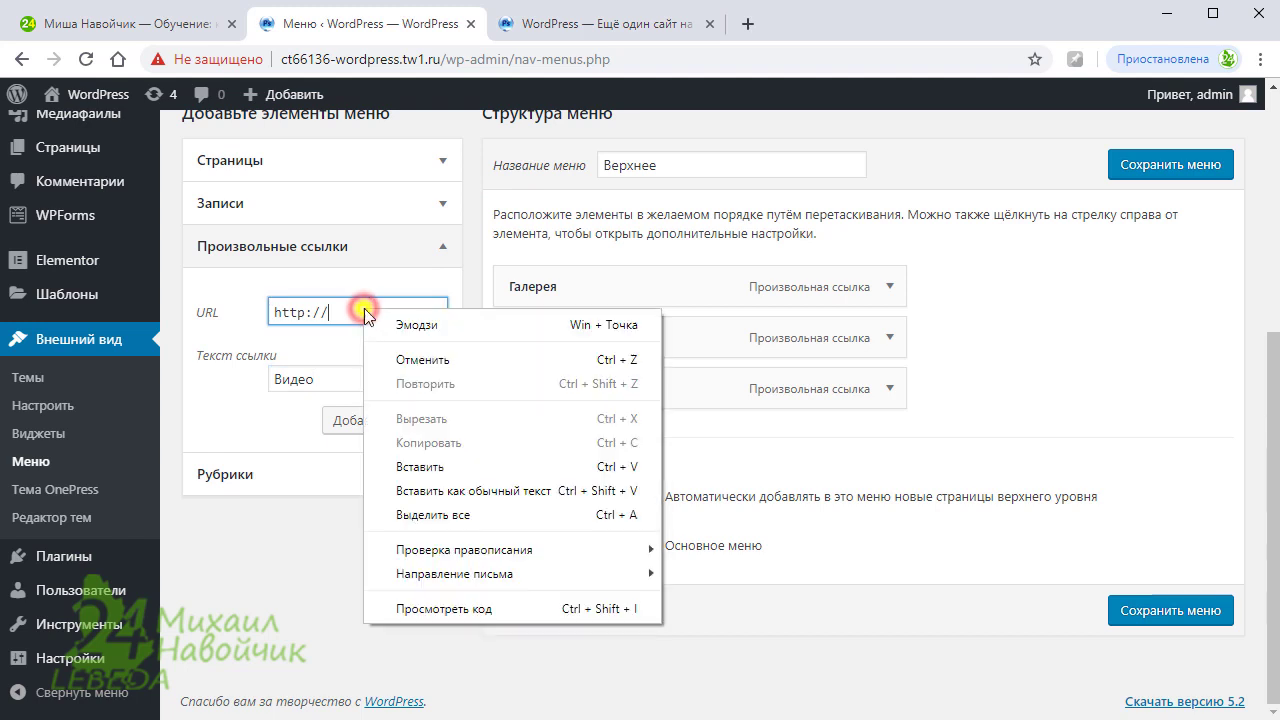
click(420, 466)
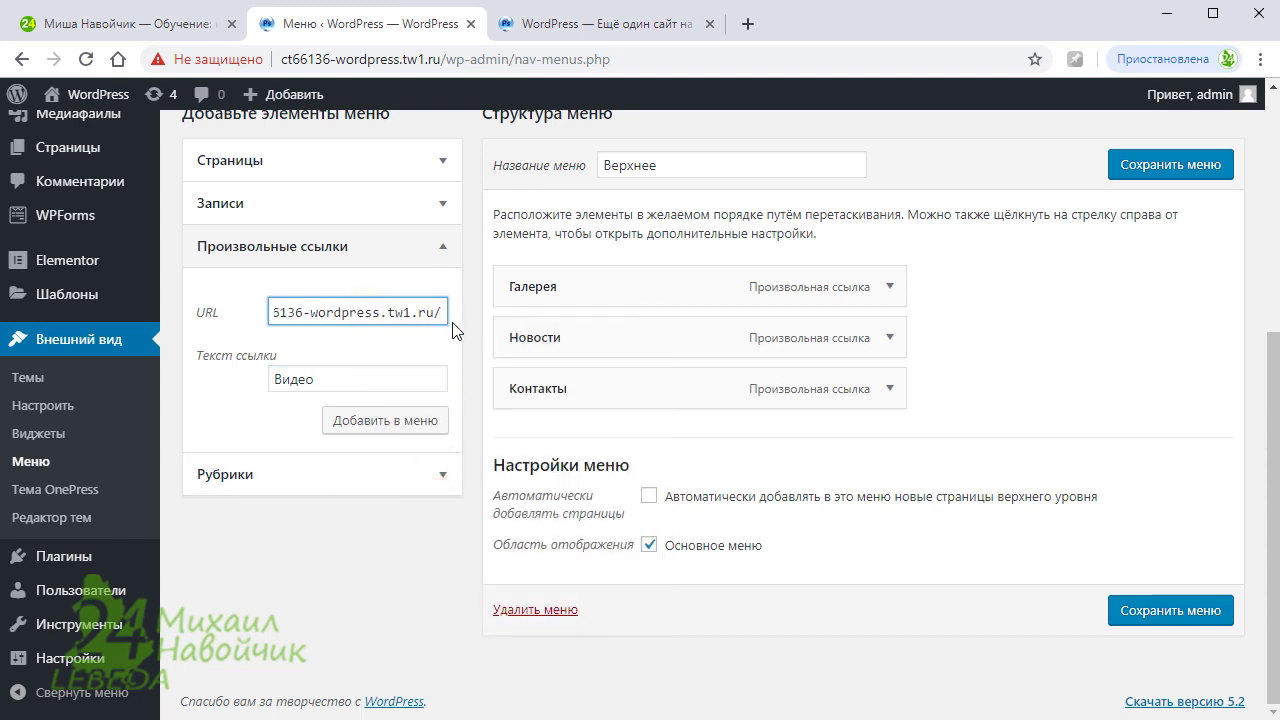
click(410, 428)
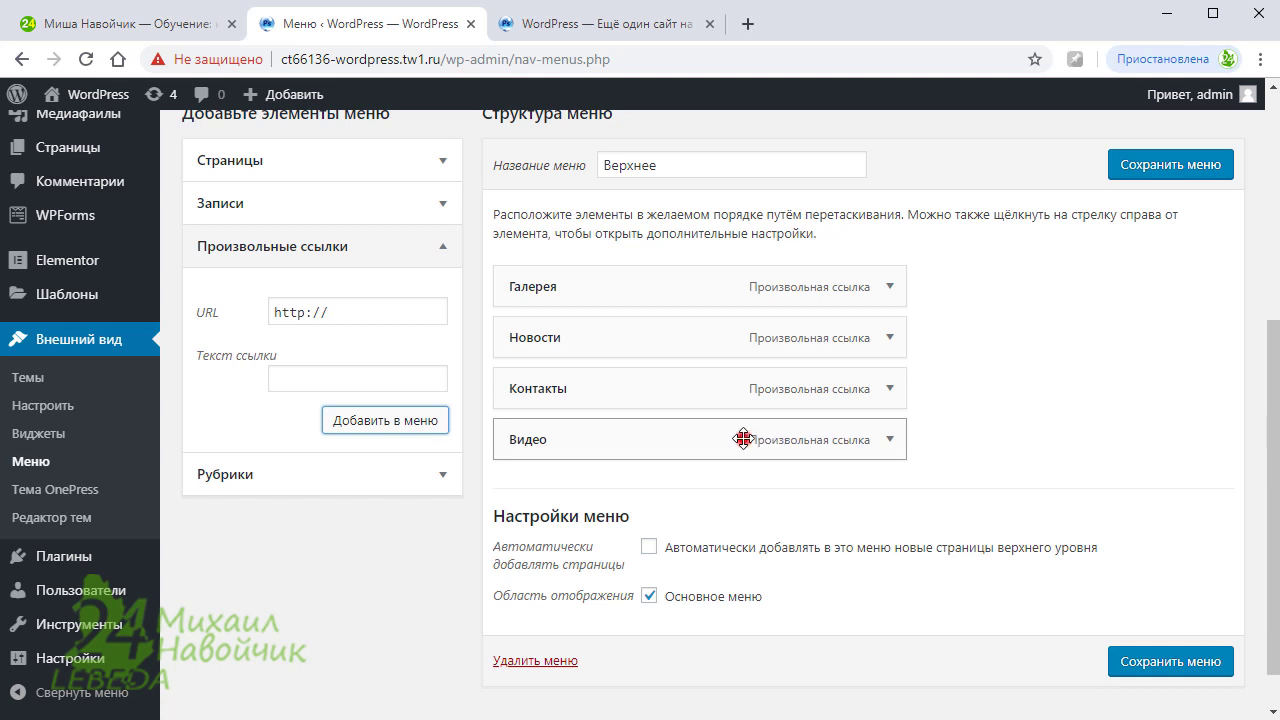
Expand the Видео item in the menu structure and open its URL for editing
click(887, 442)
scroll(900, 460, down, 1)
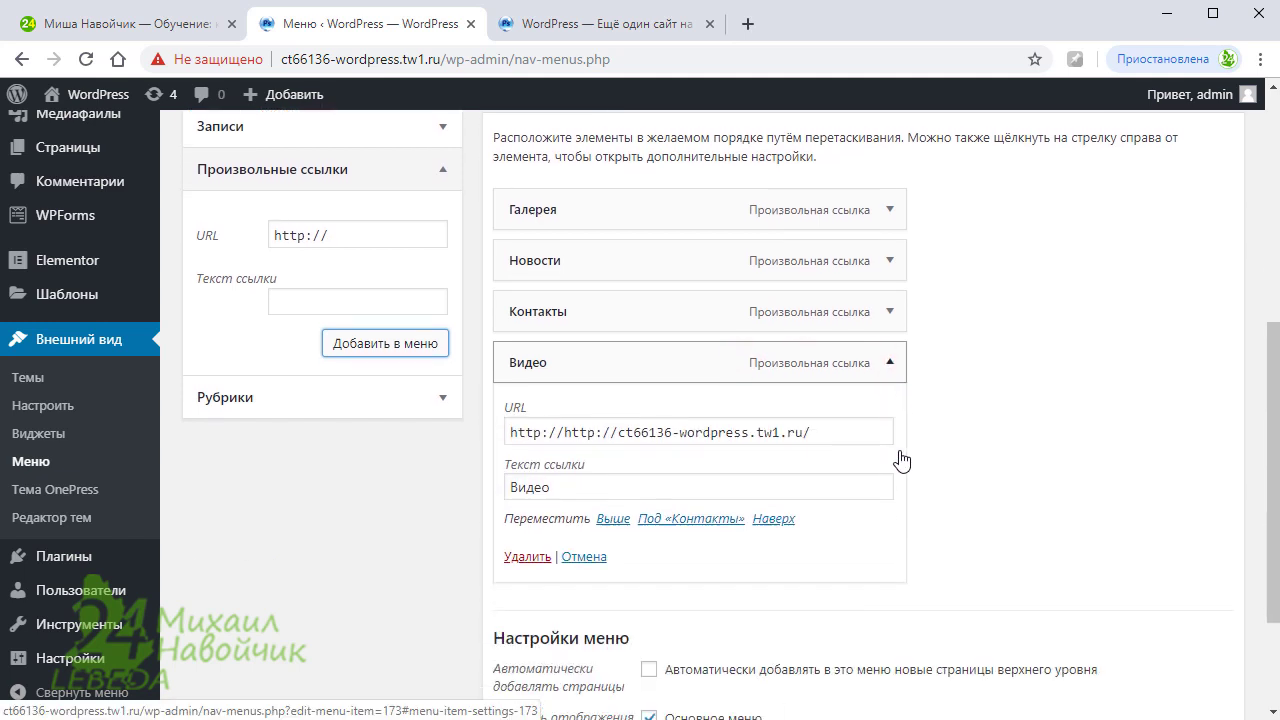
click(828, 410)
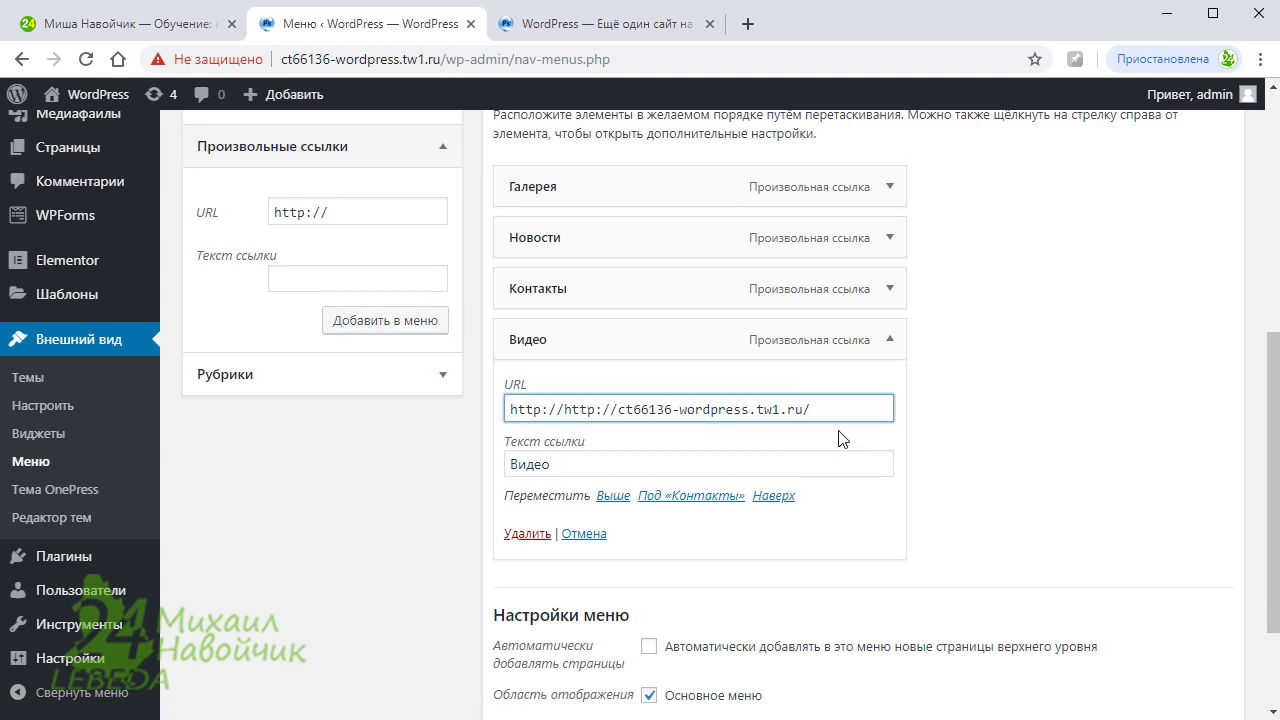
In the duplicate site tab, open the theme customizer and show the Видео Лайтбокс section's general settings with its section ID
click(664, 28)
click(205, 100)
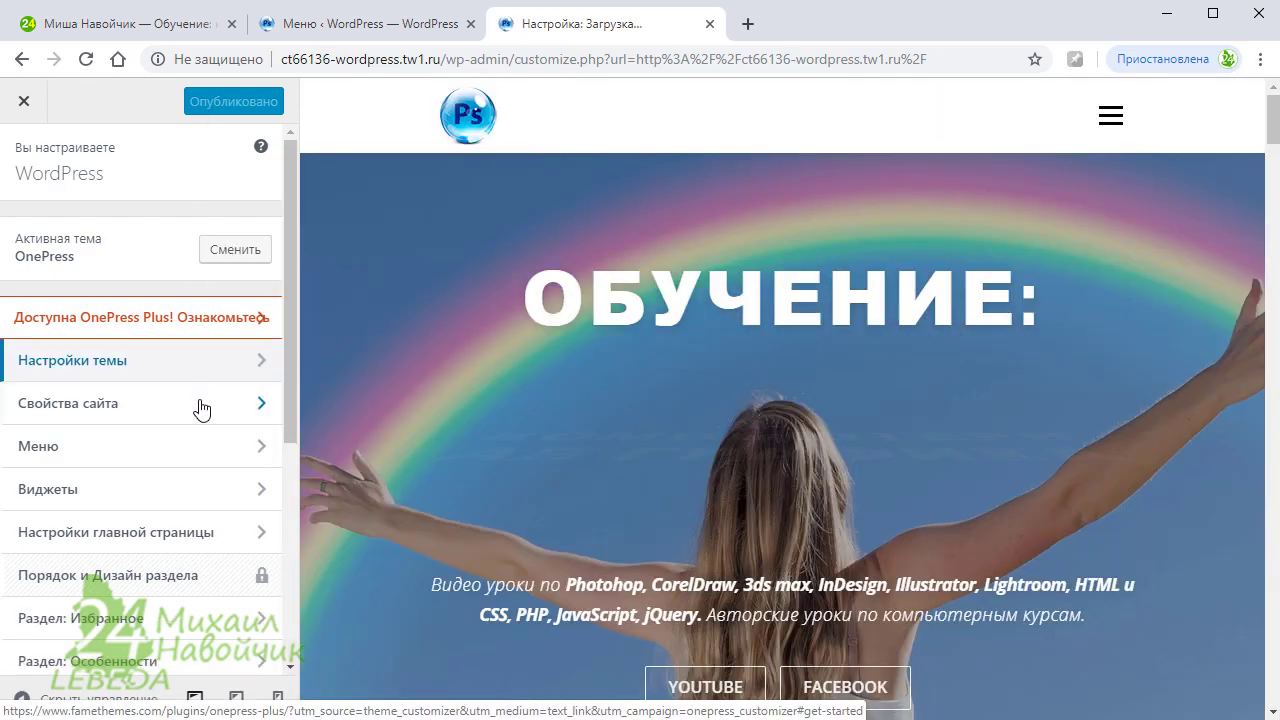
scroll(200, 406, down, 1)
scroll(201, 409, down, 3)
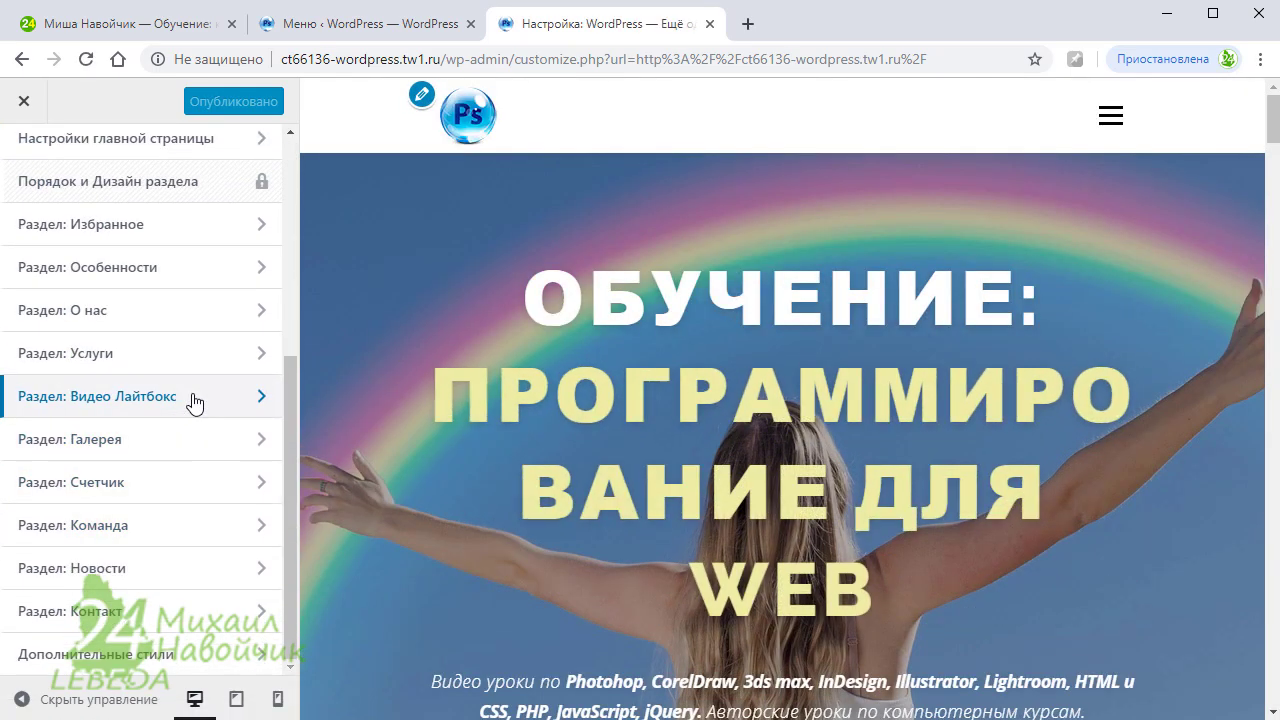
click(191, 395)
click(183, 234)
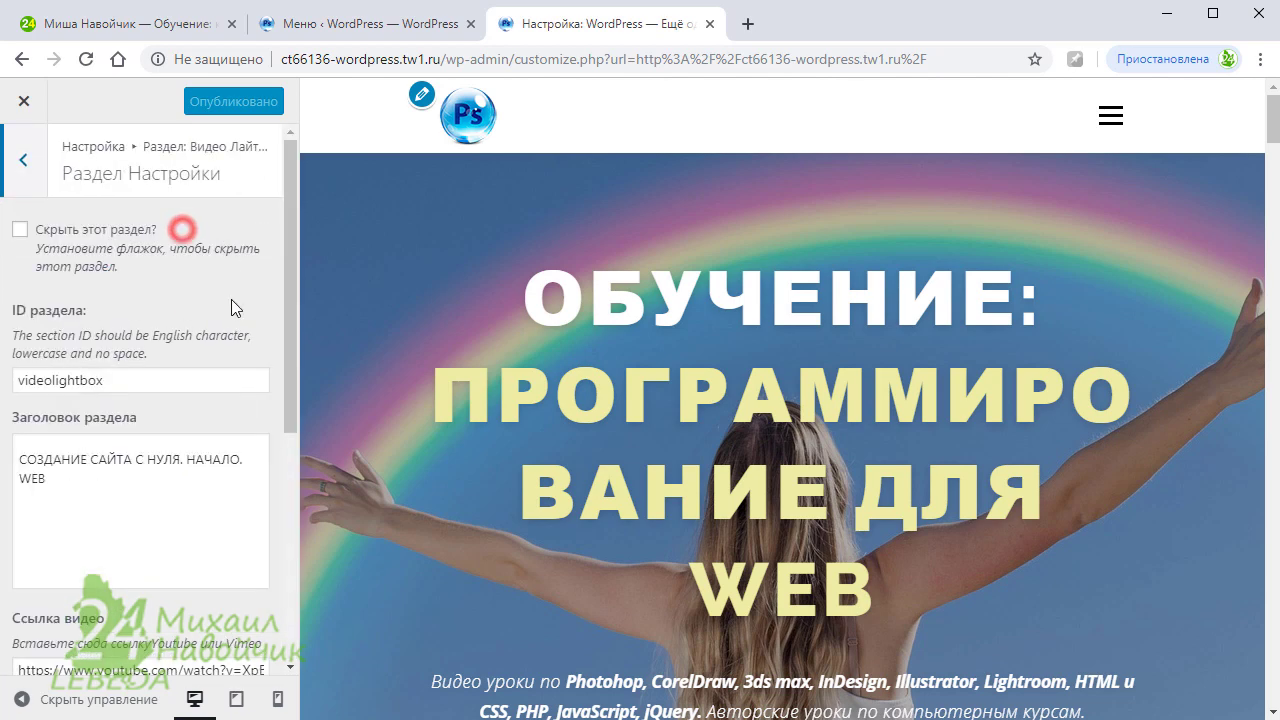
Copy the section ID videolightbox from the customizer, append it after the # in the Видео item's URL, and save the menu
drag(151, 380, 40, 383)
double_click(42, 383)
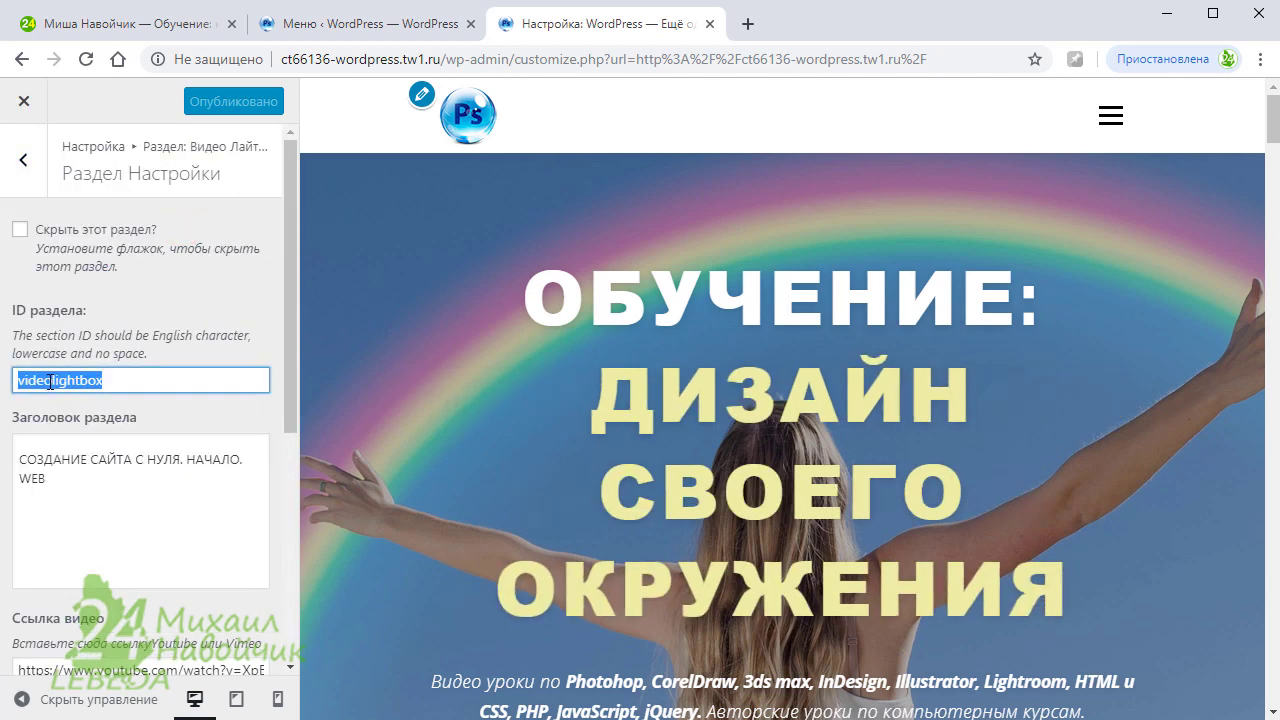
right_click(53, 380)
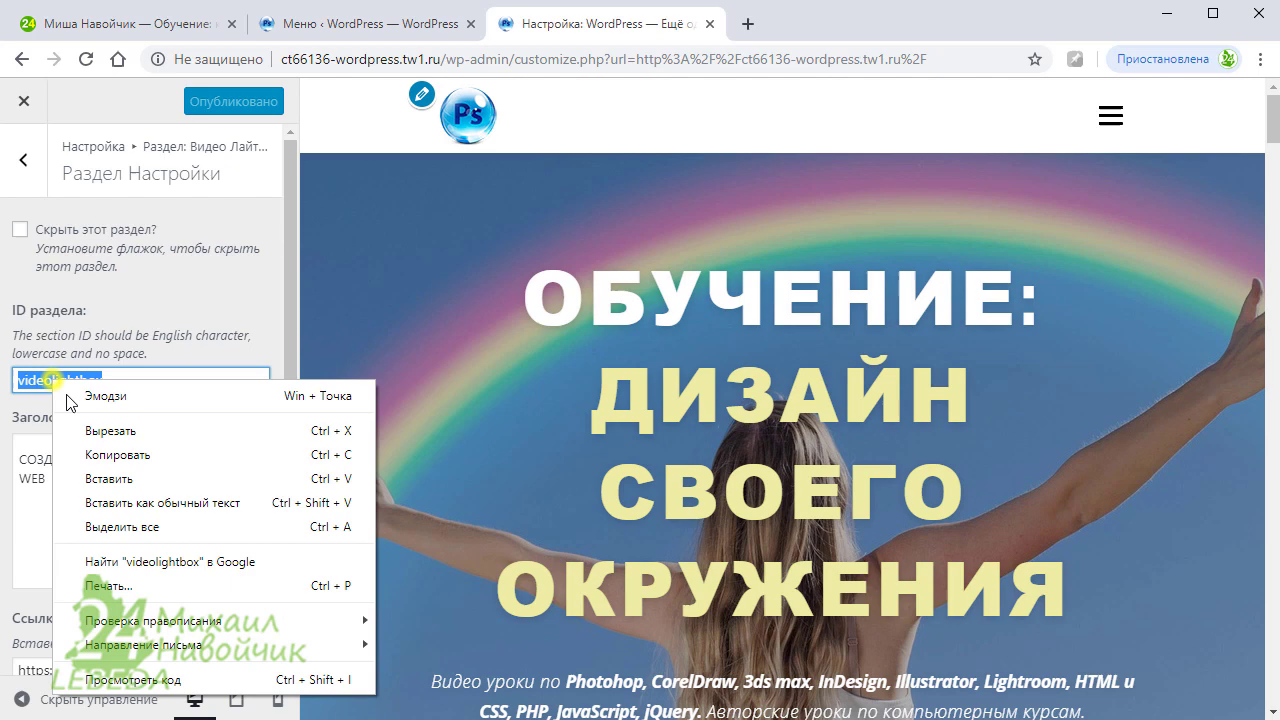
click(132, 452)
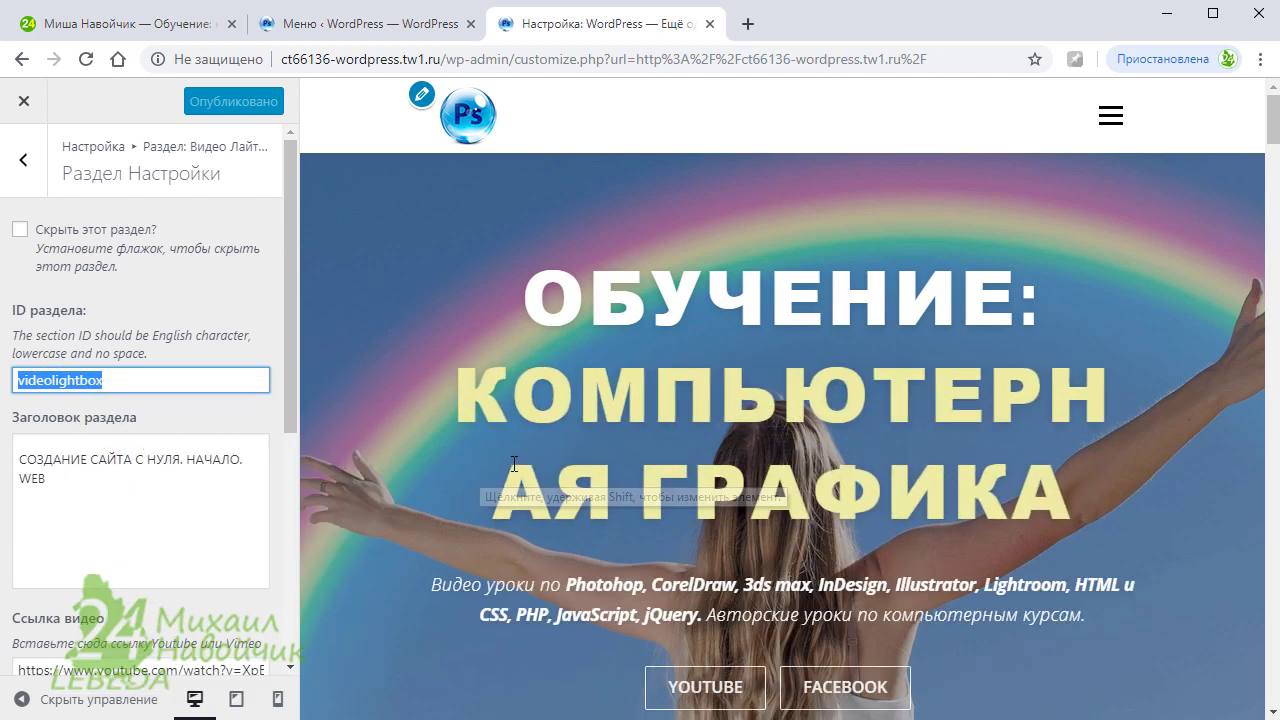
click(386, 24)
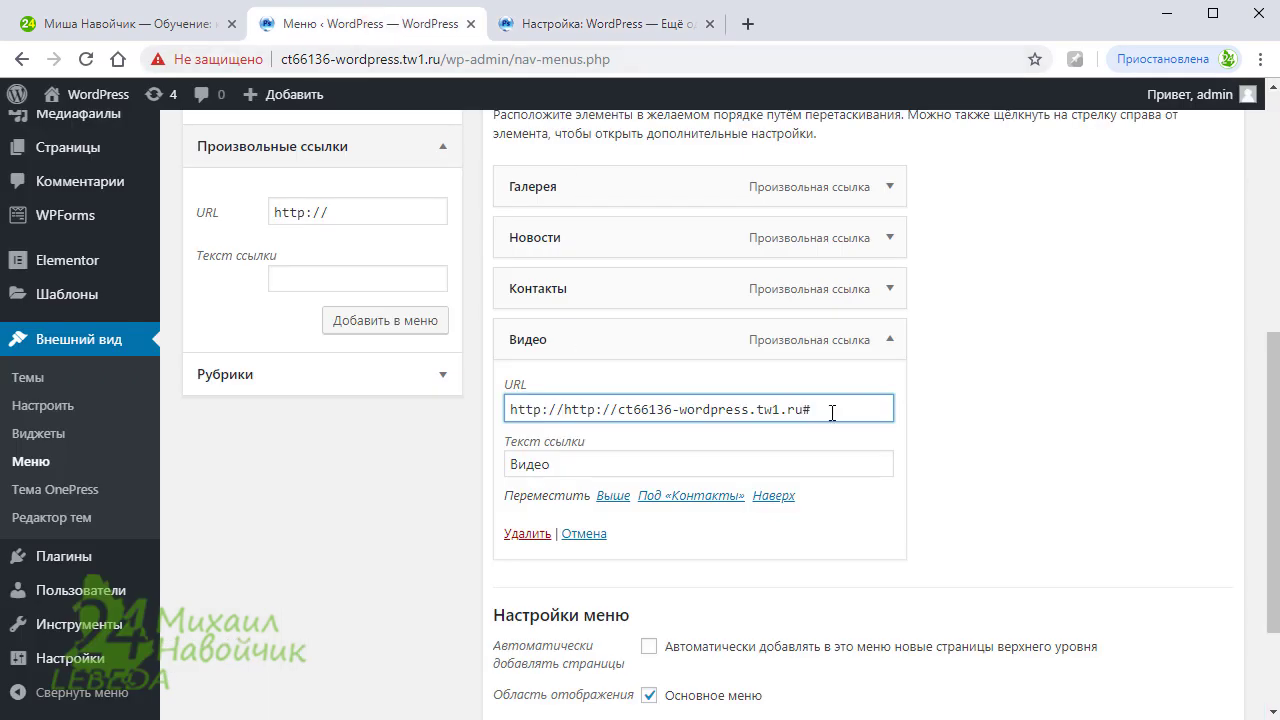
key(ctrl+v)
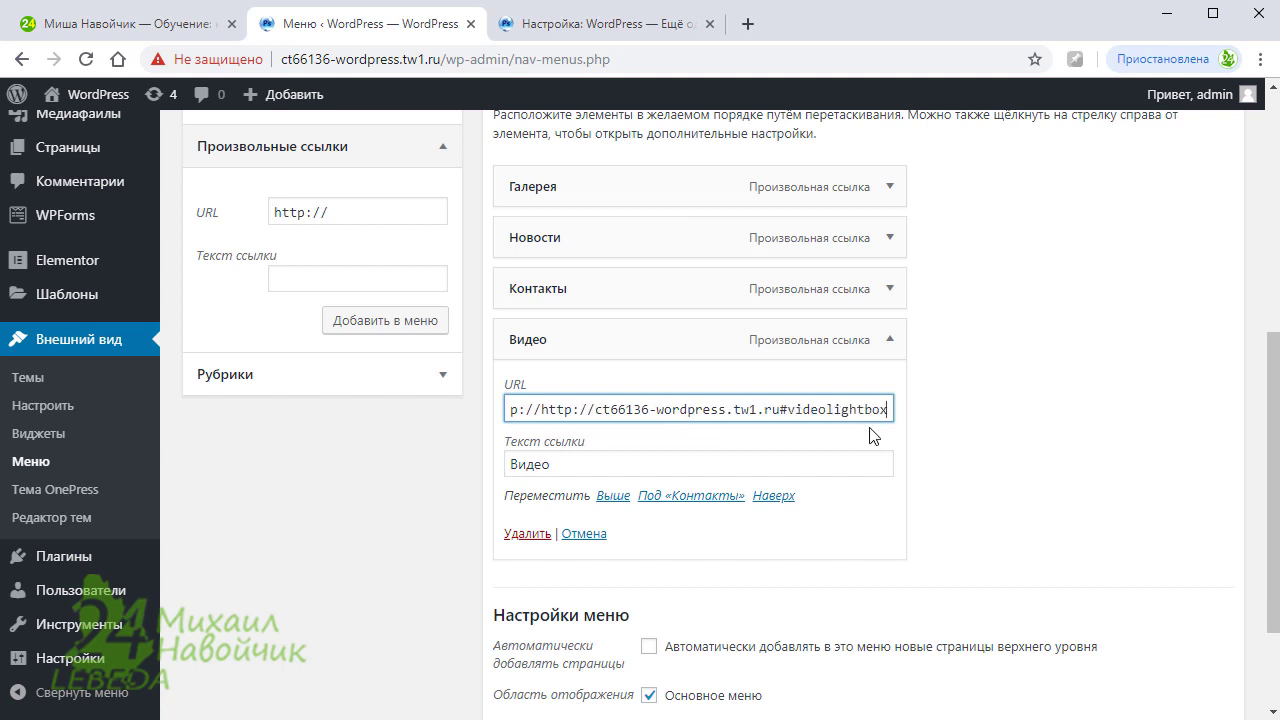
scroll(1022, 410, down, 2)
click(1150, 618)
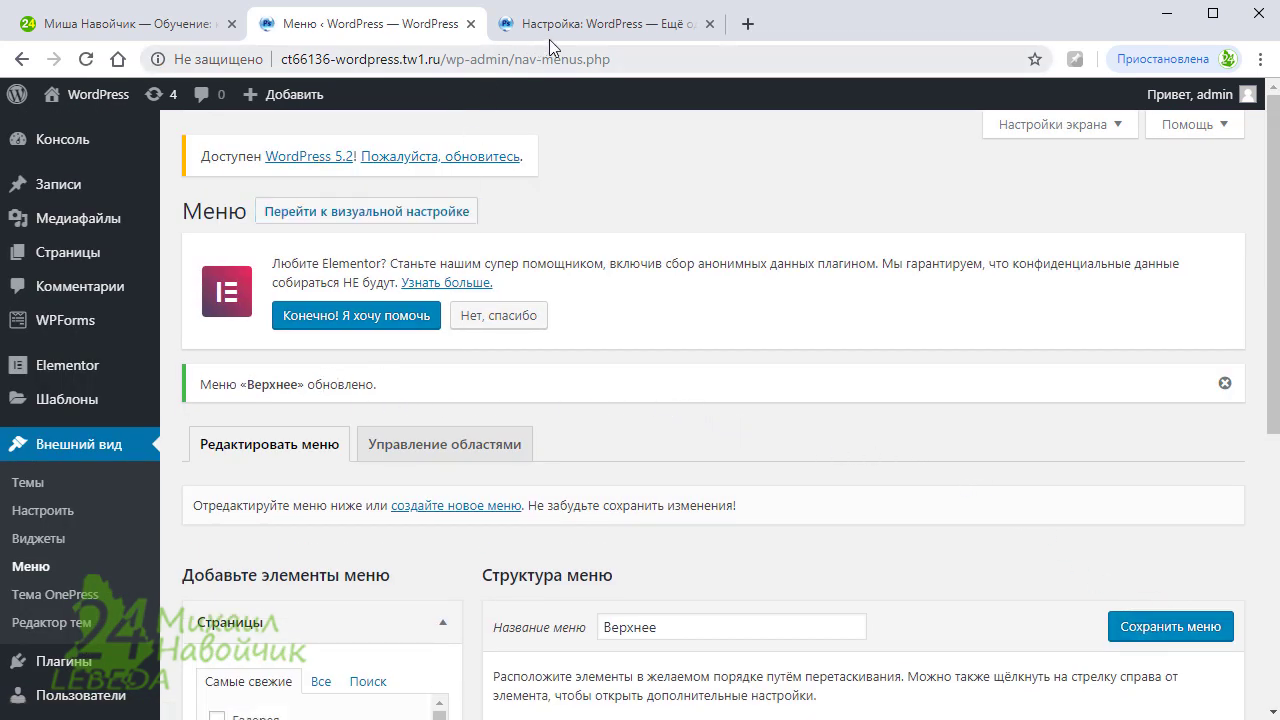
Close the customizer in the site tab and test the Видео link in the header menu
click(590, 32)
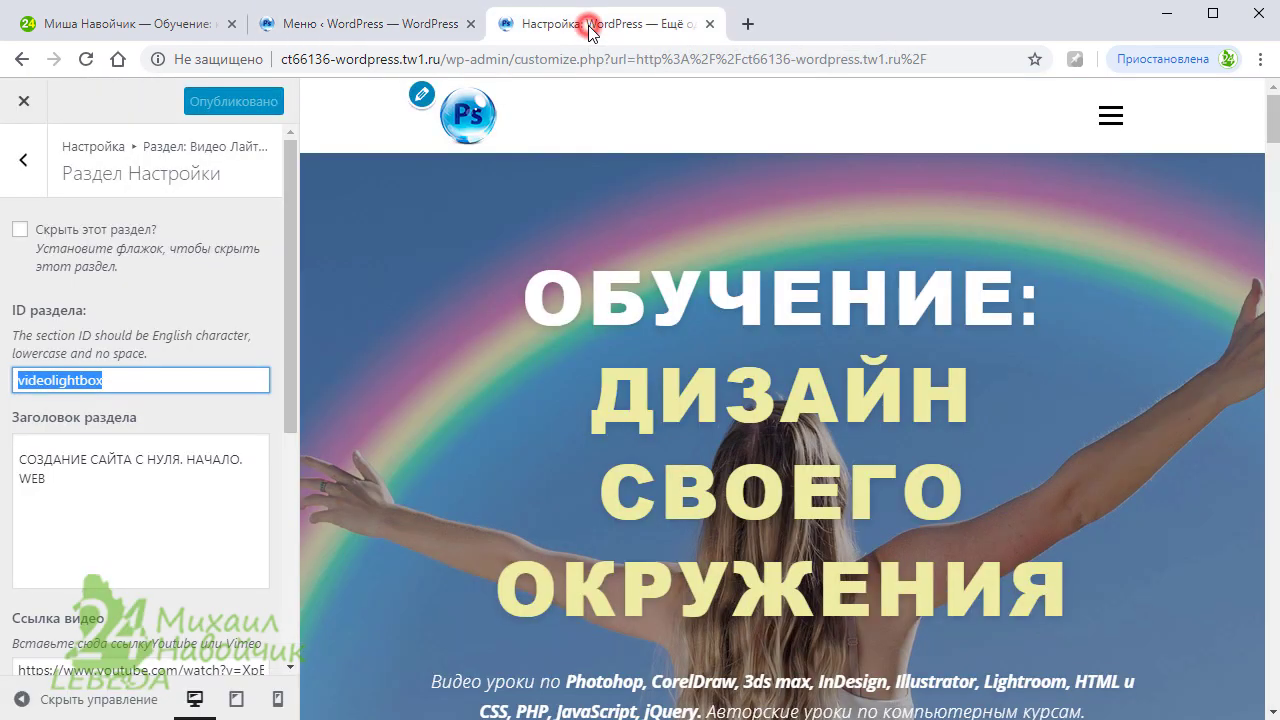
click(25, 103)
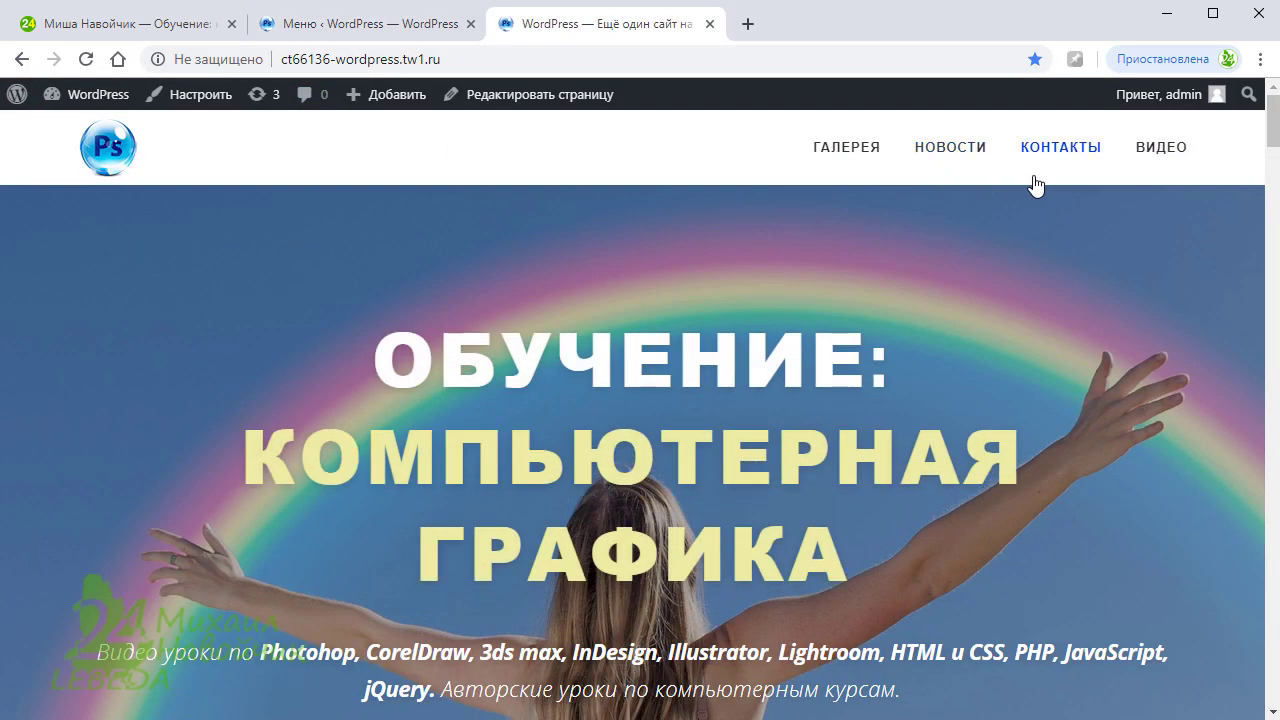
click(1157, 163)
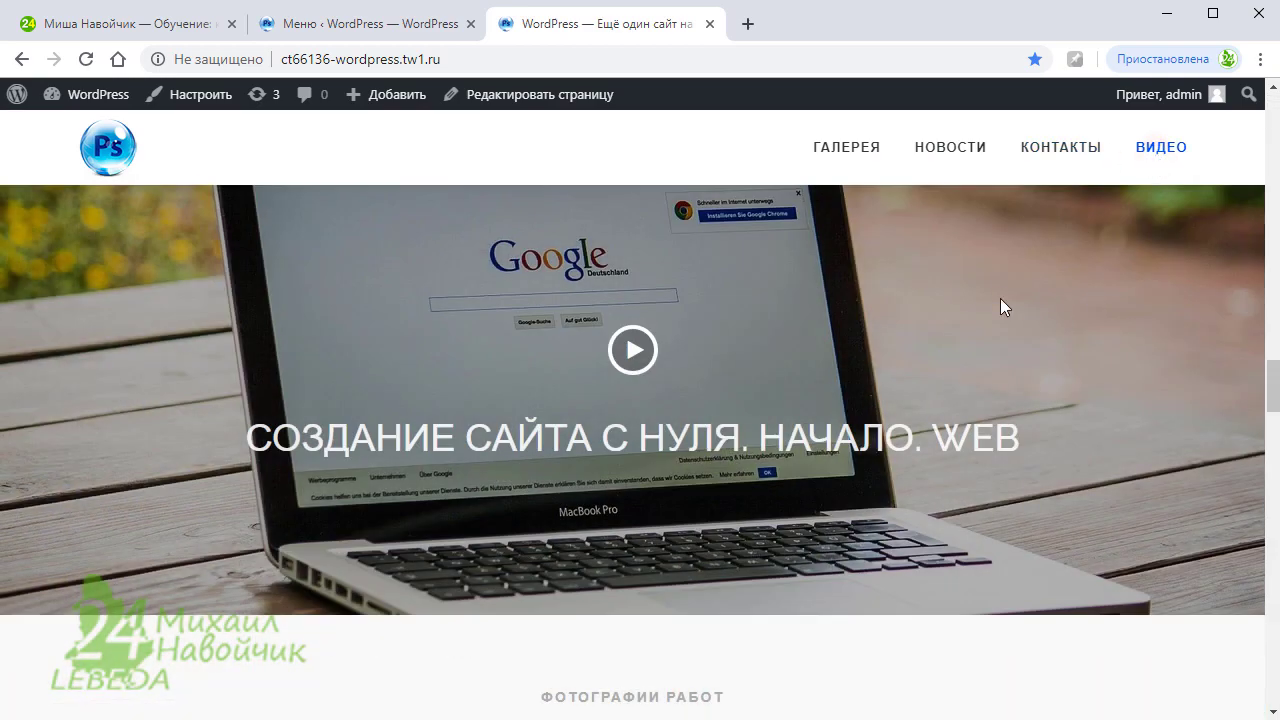
In the WordPress menu editor, start a new custom link with the link text Цифры
click(405, 25)
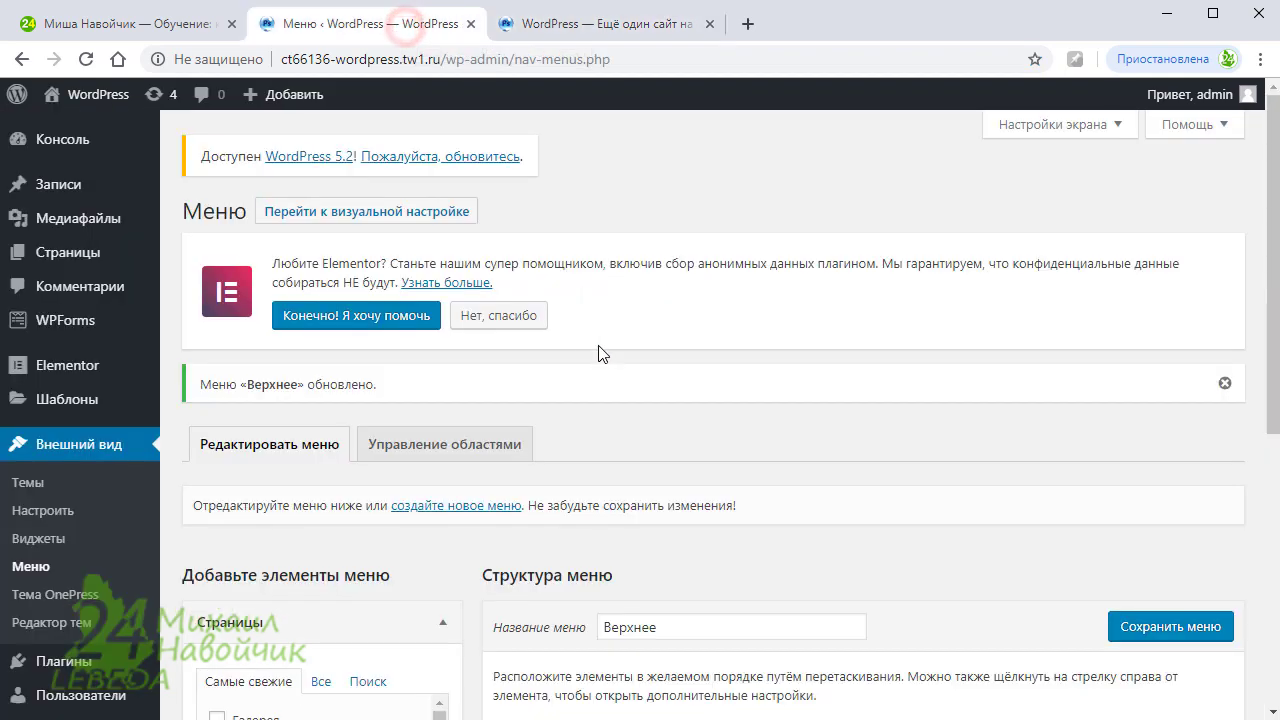
click(44, 573)
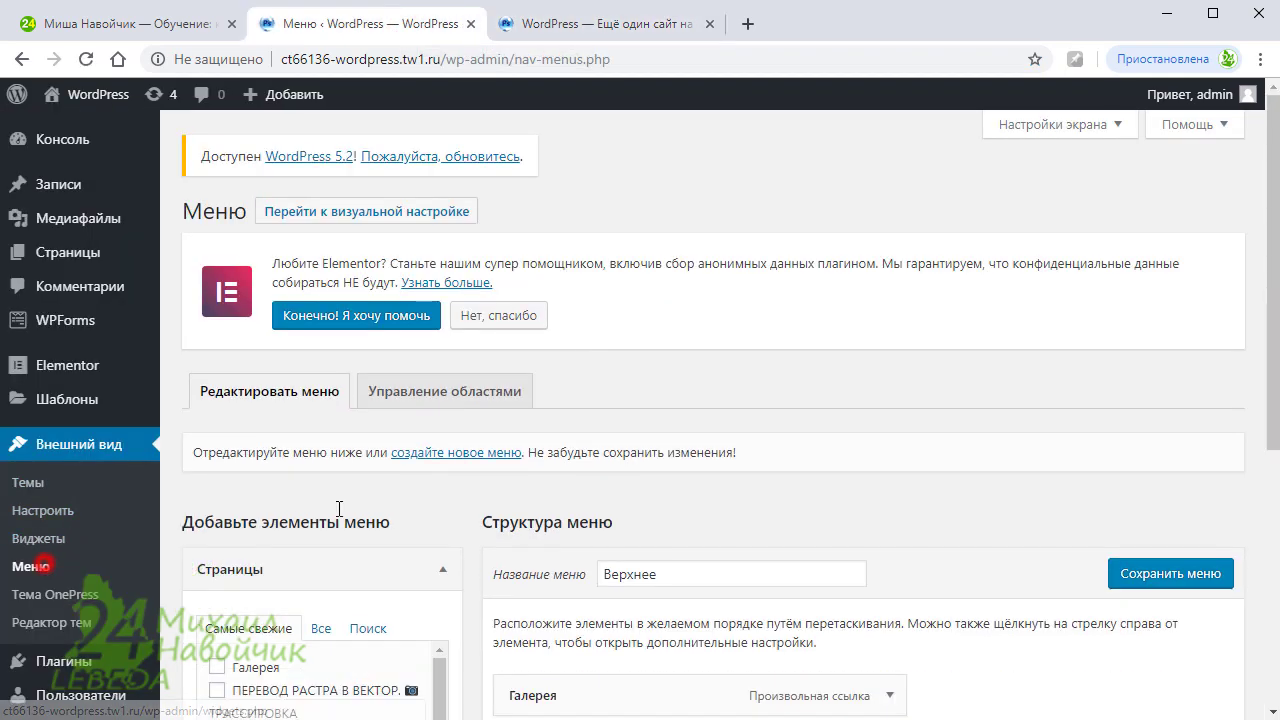
scroll(733, 390, down, 4)
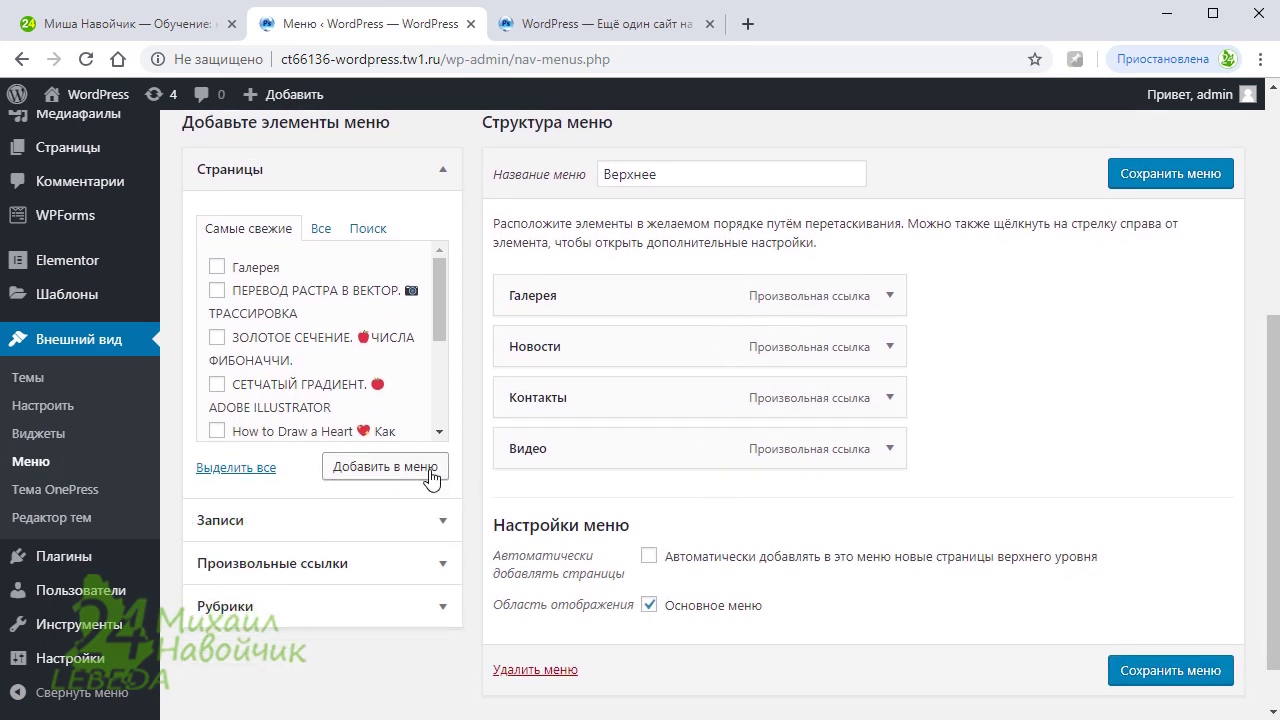
click(427, 566)
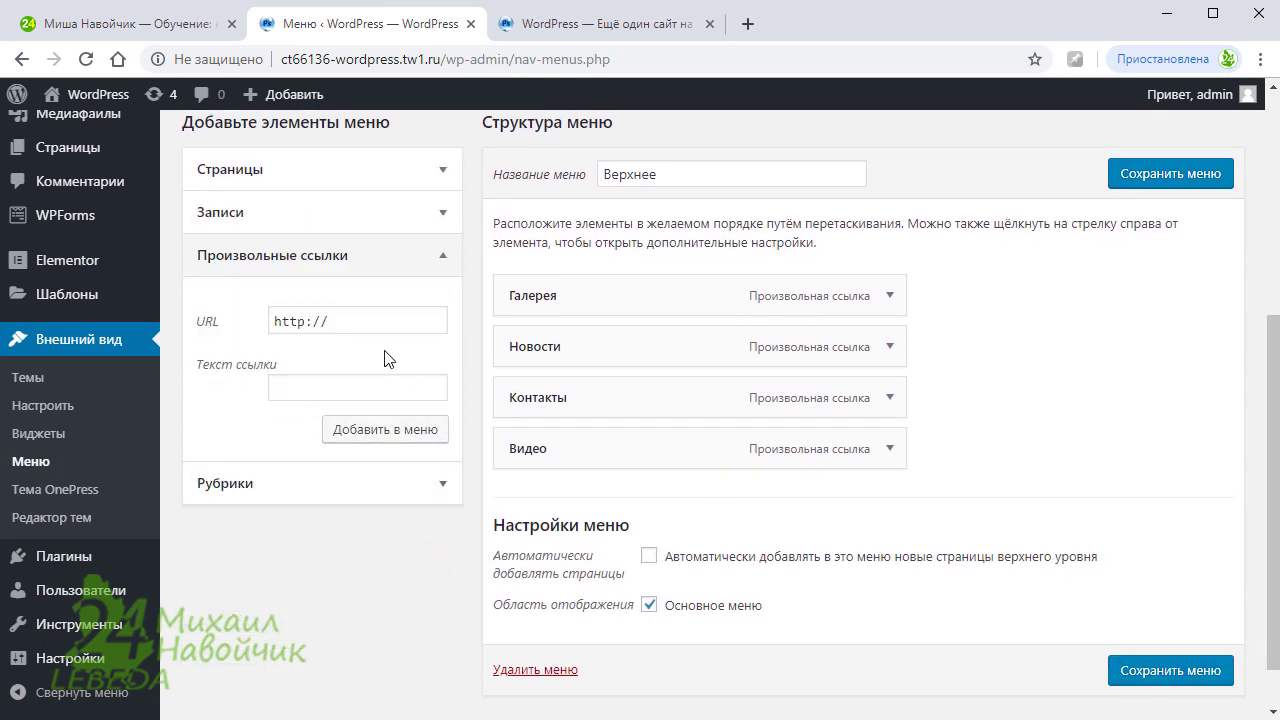
click(322, 389)
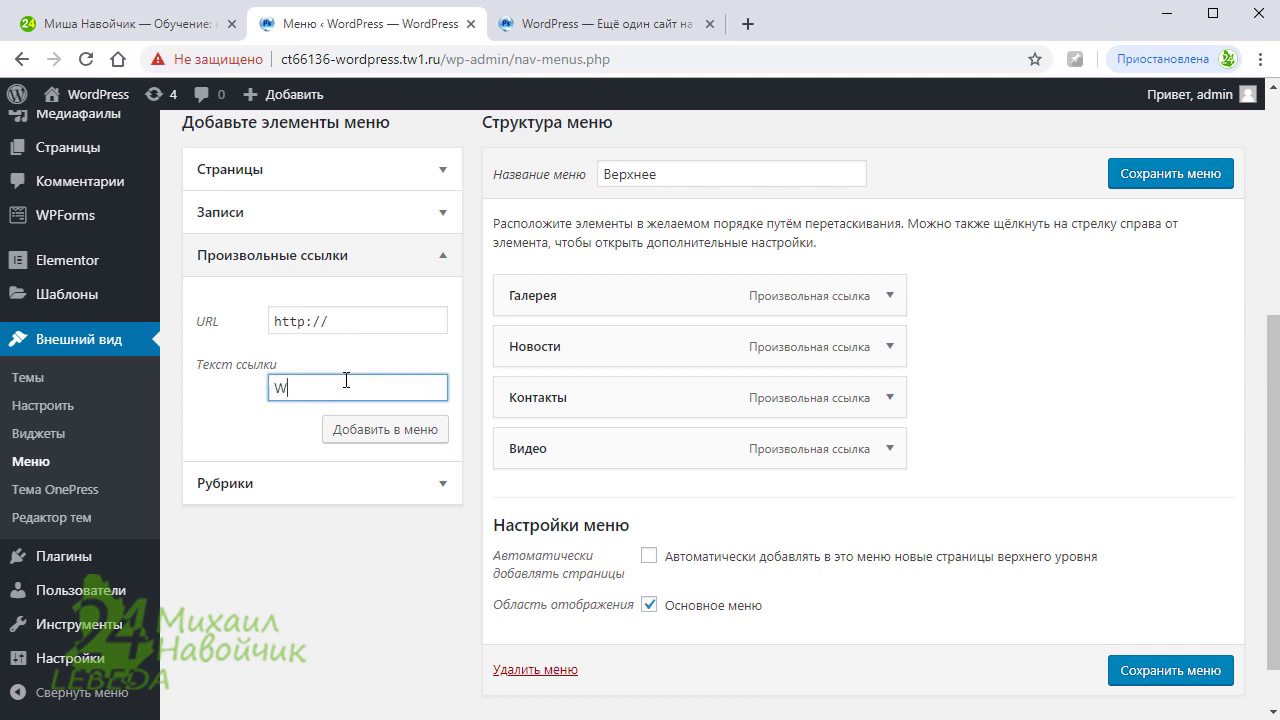
Copy the home page address from the site tab and paste it into the Цифры link's URL
click(612, 30)
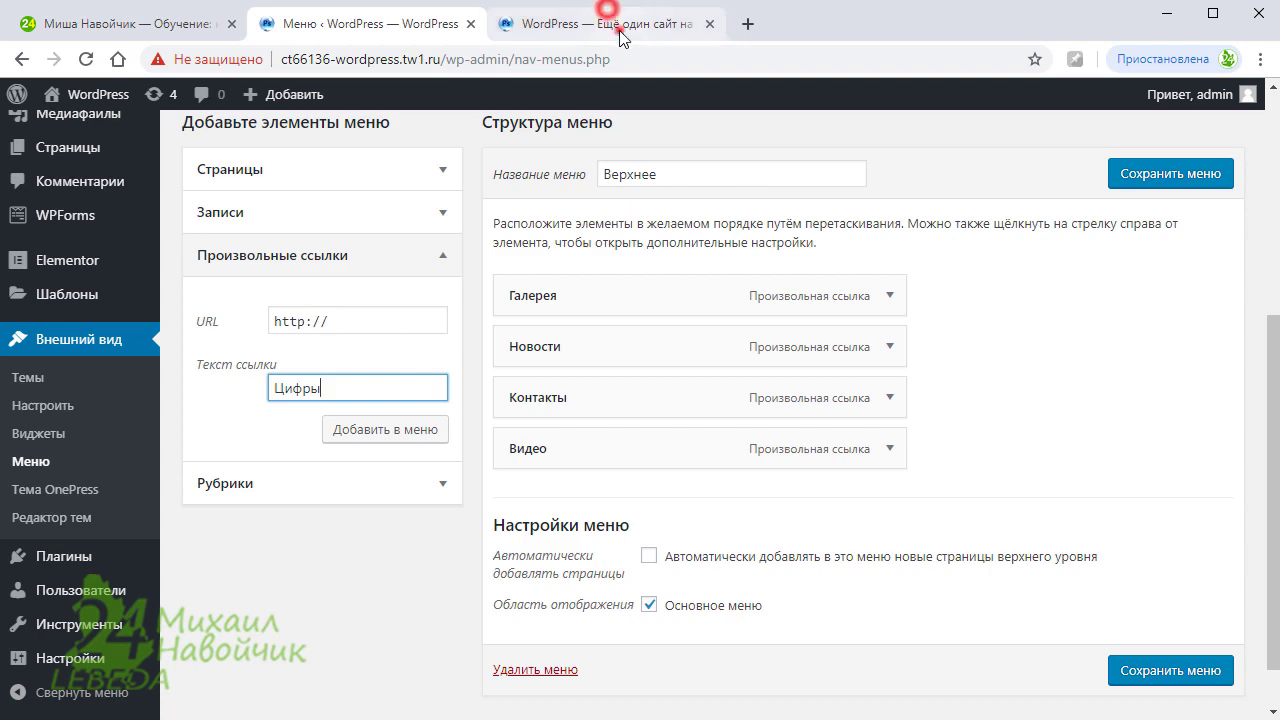
click(484, 59)
right_click(484, 59)
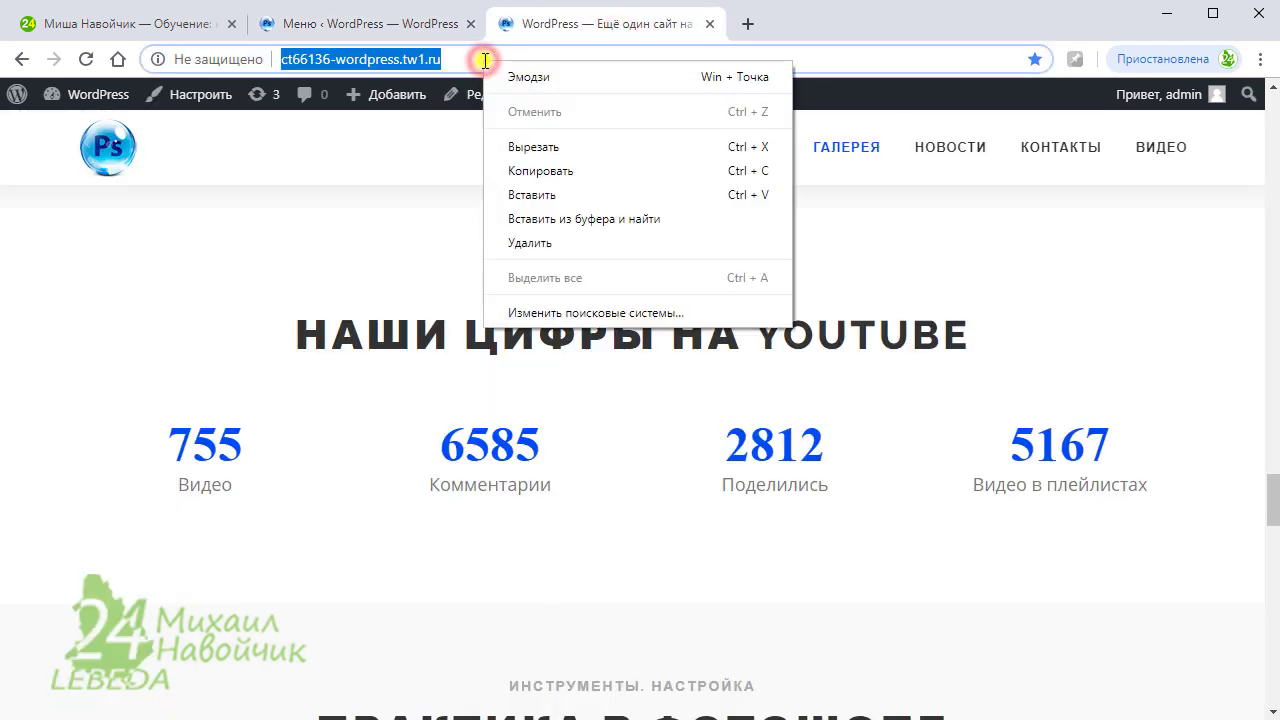
click(562, 172)
click(360, 25)
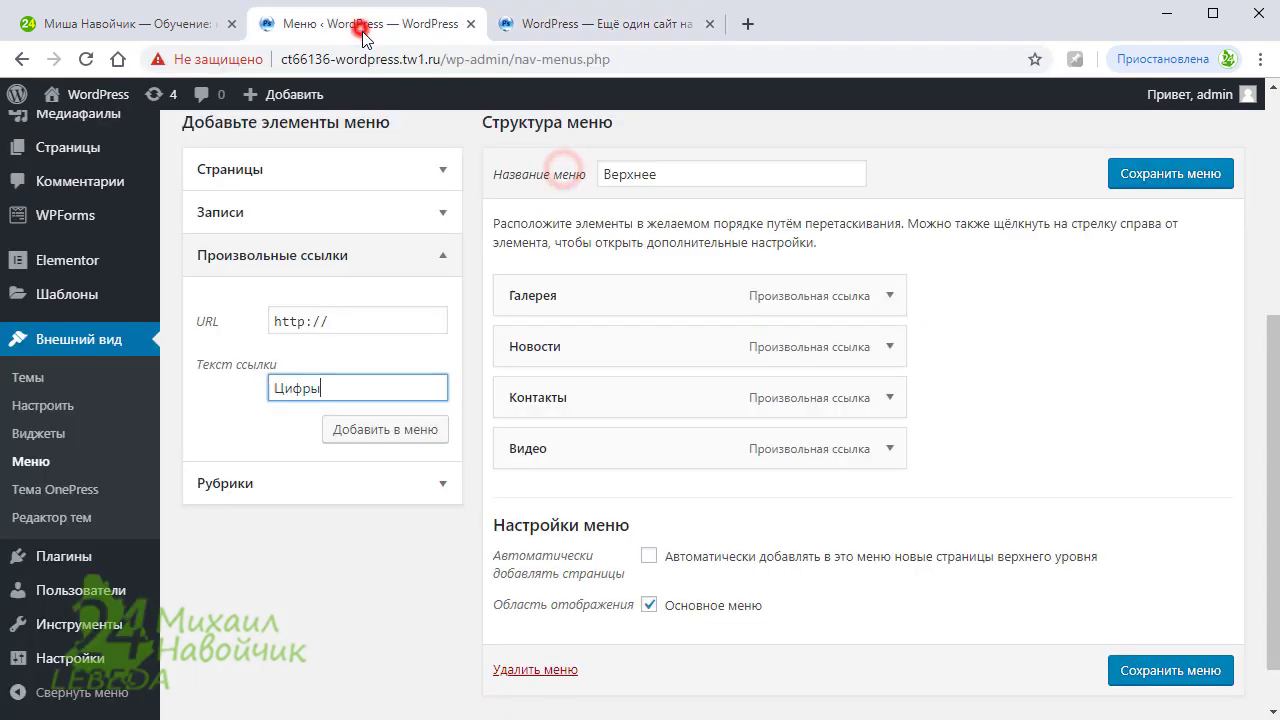
right_click(347, 318)
click(404, 472)
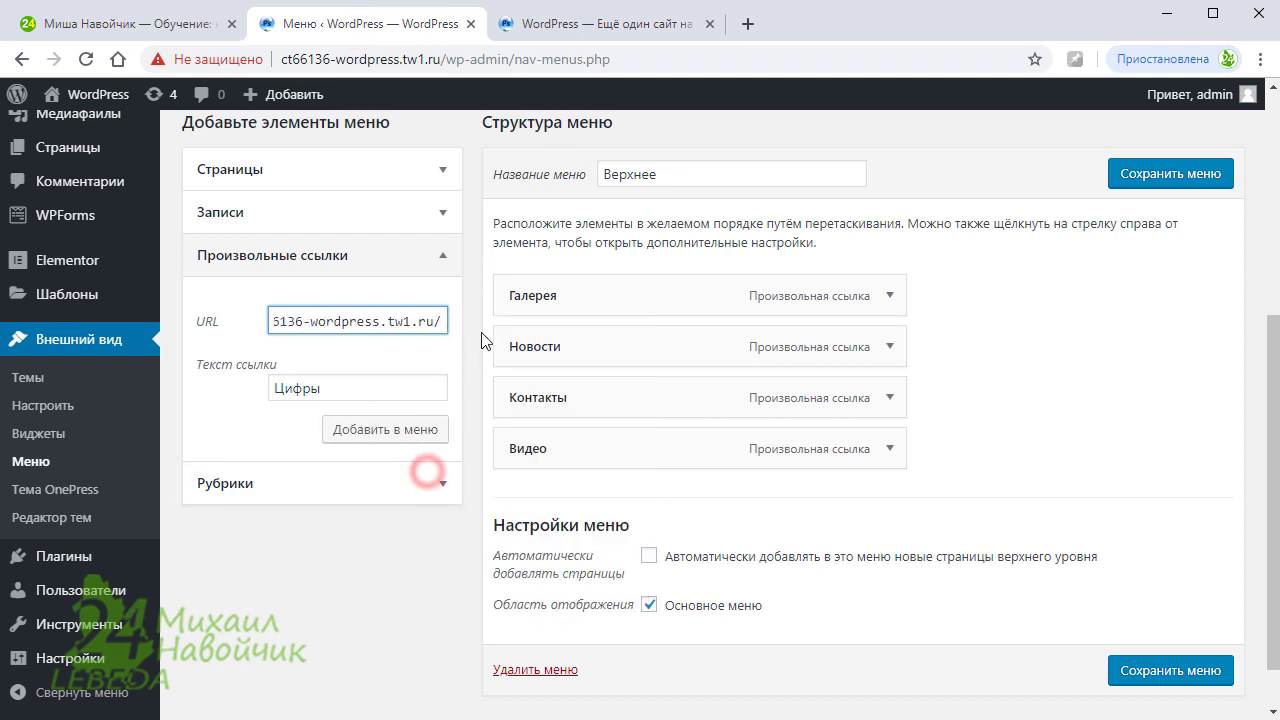
In the site tab, open the customizer's Счетчик section settings and copy its section ID счетчик
click(600, 30)
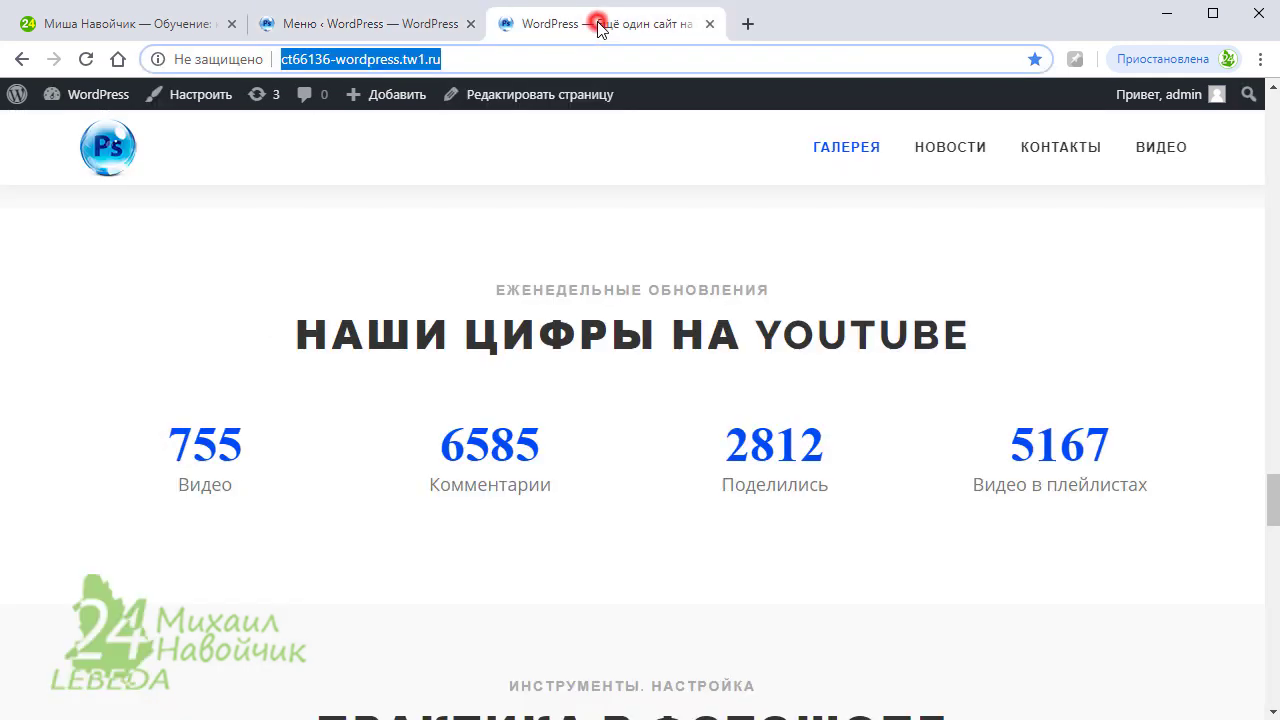
click(185, 100)
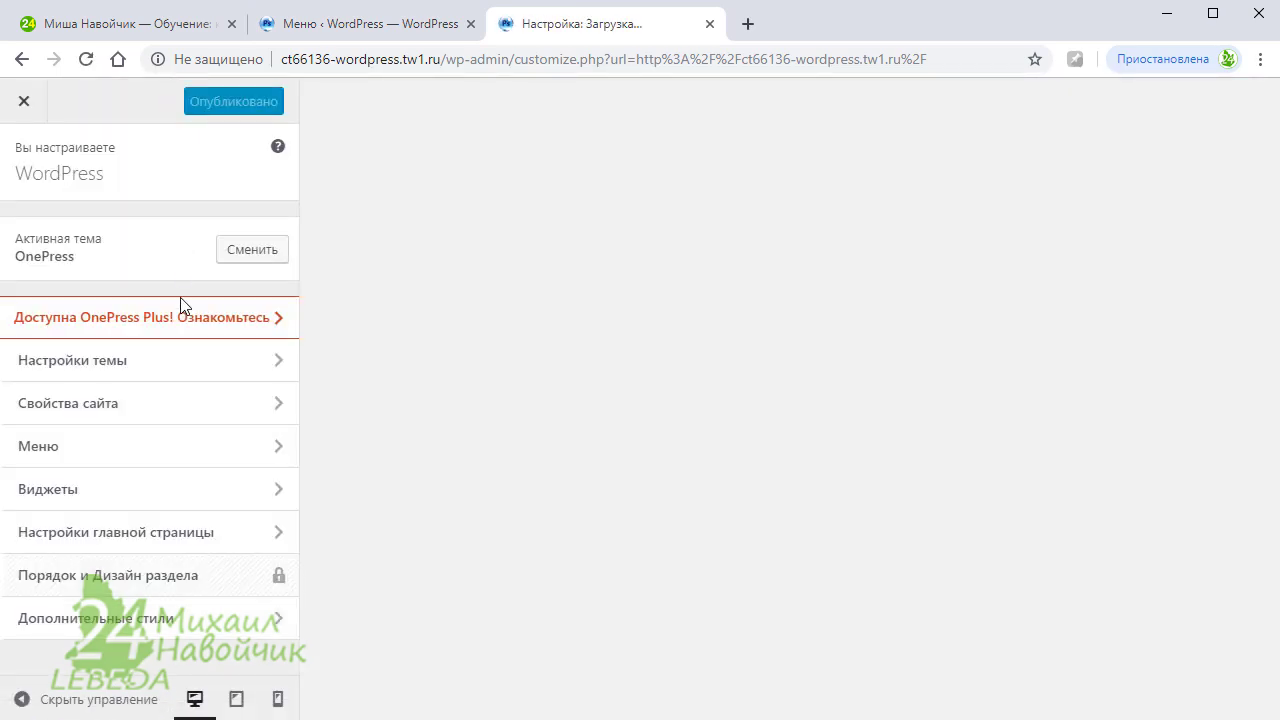
scroll(180, 430, down, 4)
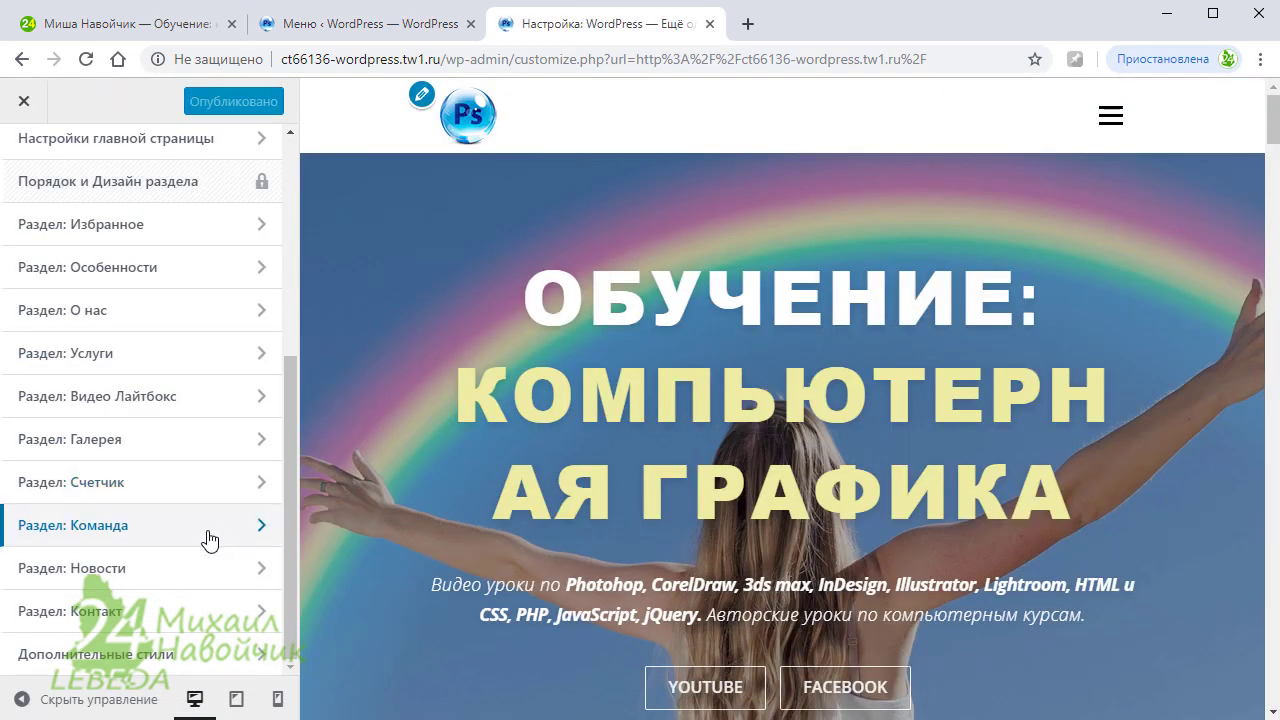
click(155, 485)
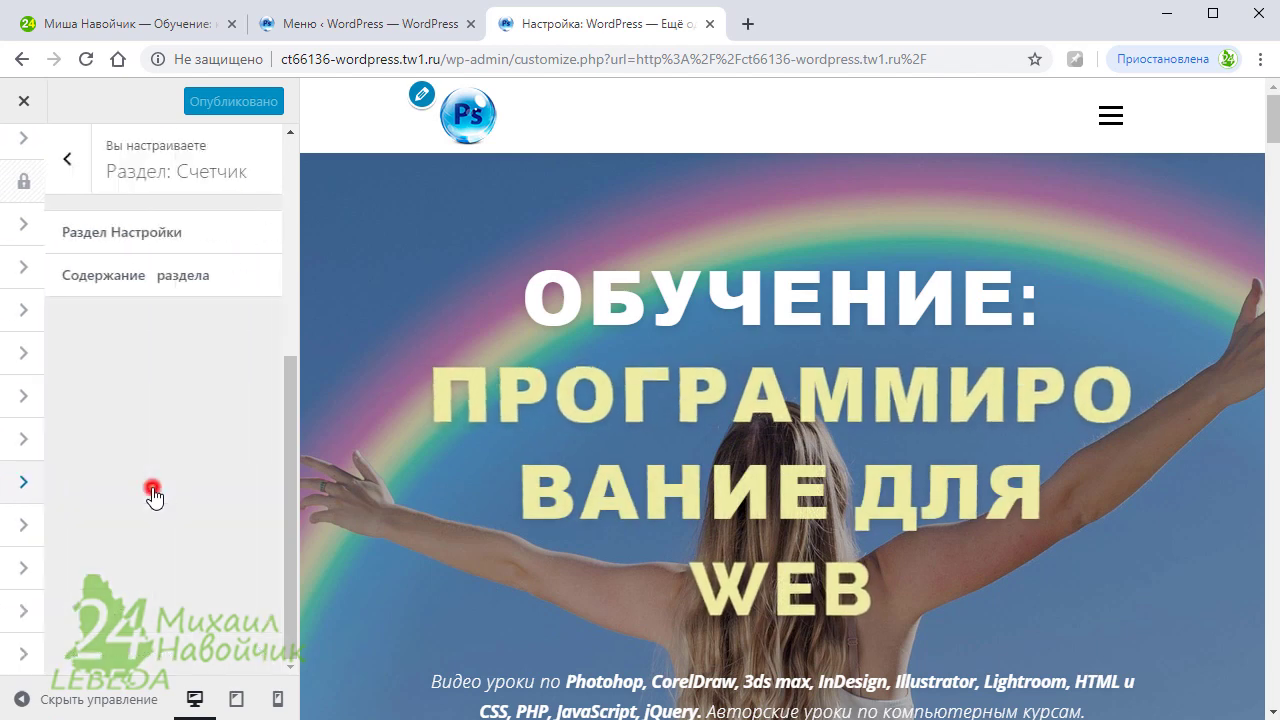
click(174, 236)
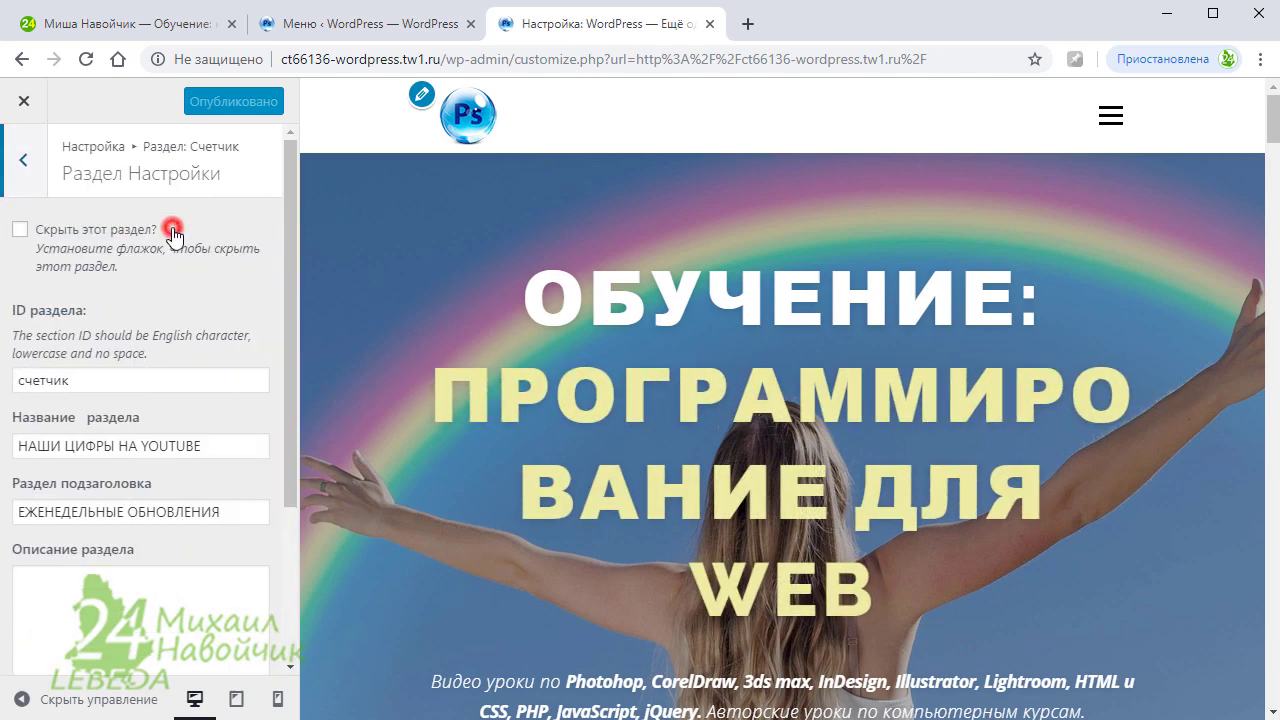
click(88, 380)
right_click(68, 380)
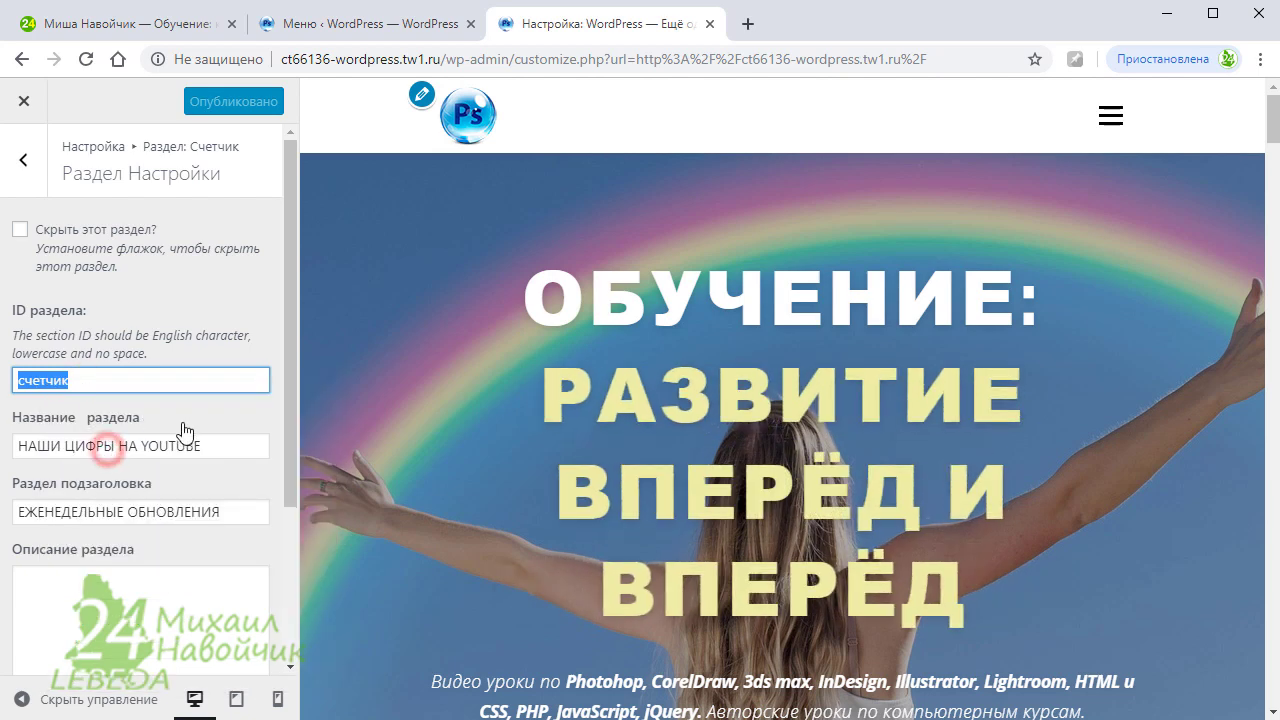
Add the Цифры link to the menu, replace its URL's trailing slash with #счетчик, and save the menu
click(370, 24)
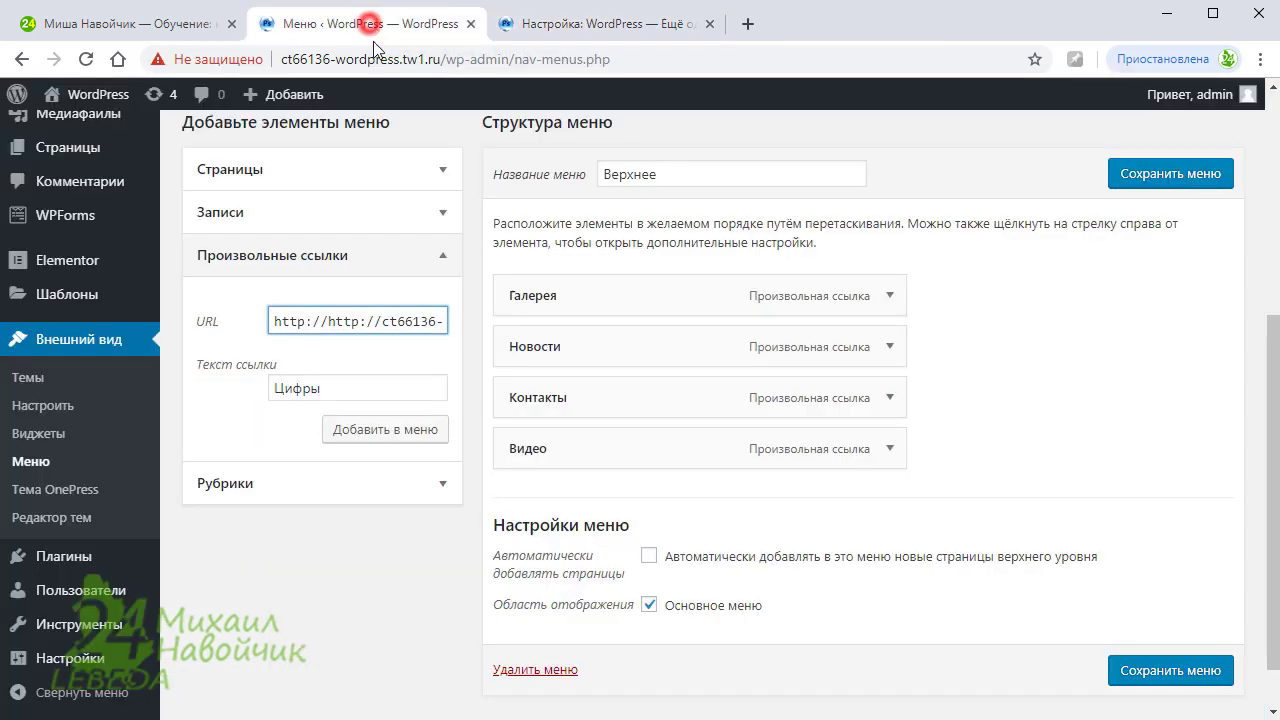
click(410, 435)
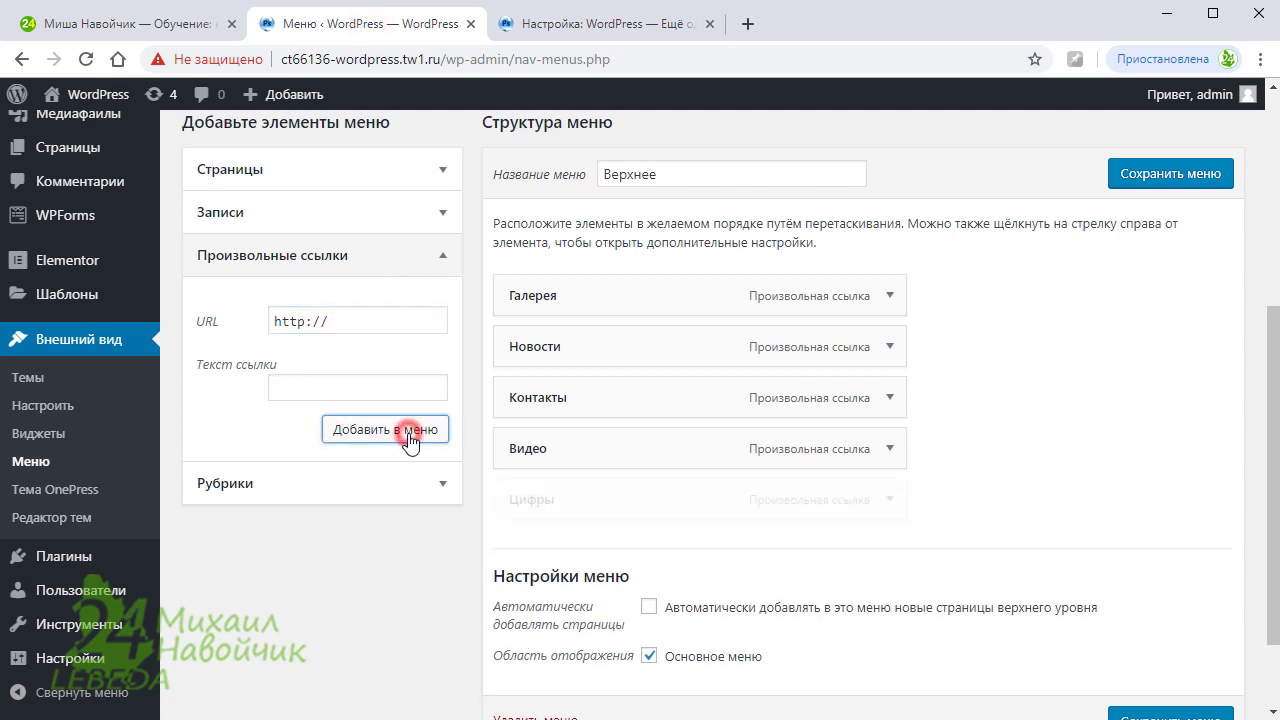
click(888, 499)
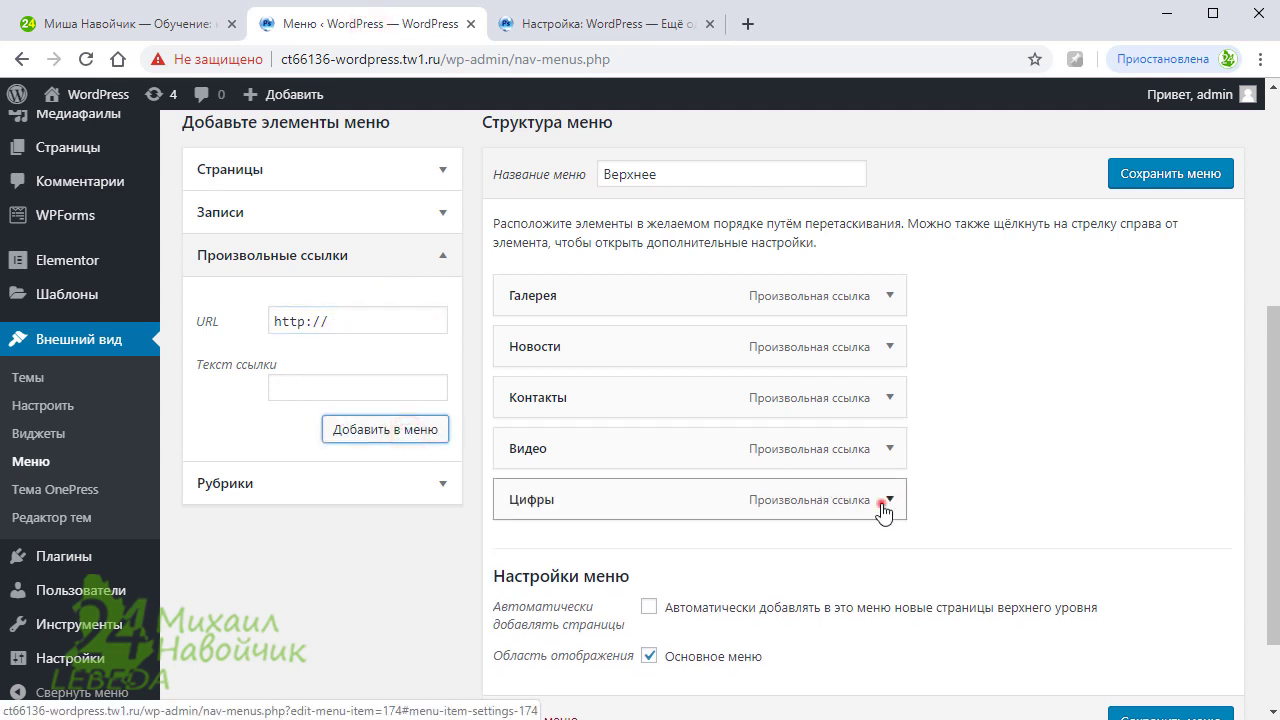
click(833, 568)
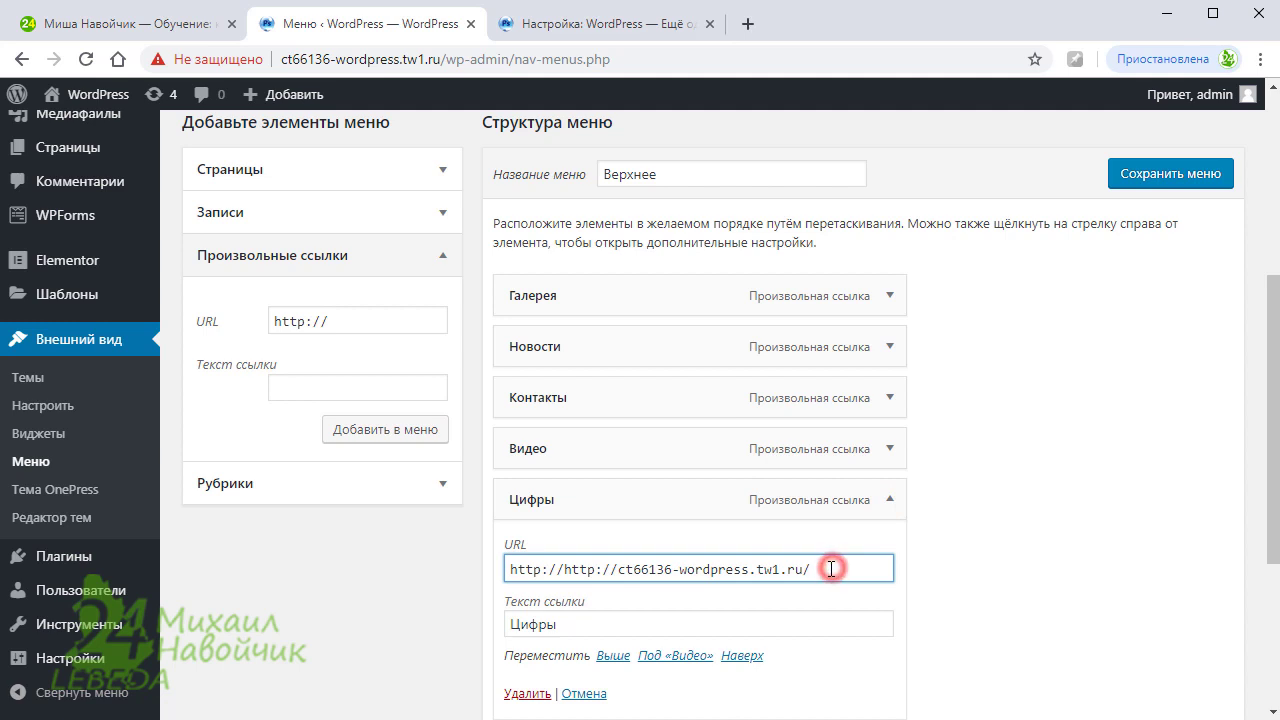
key(BackSpace)
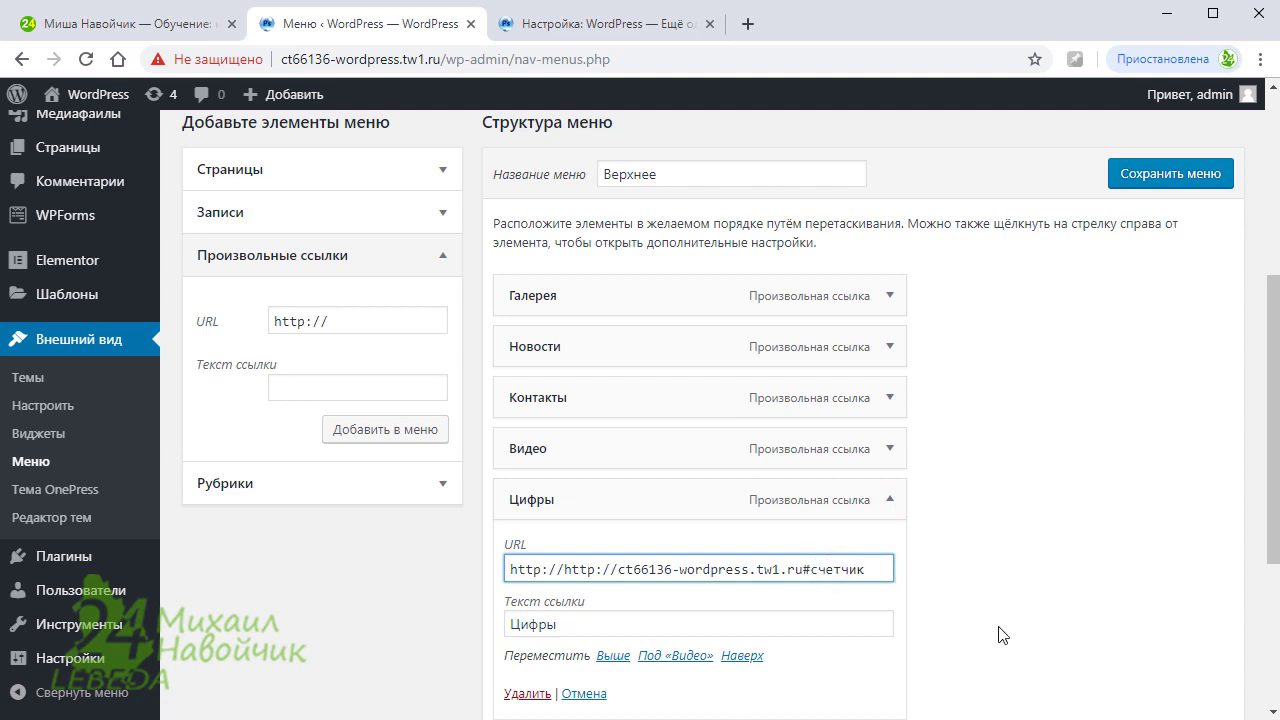
click(1170, 176)
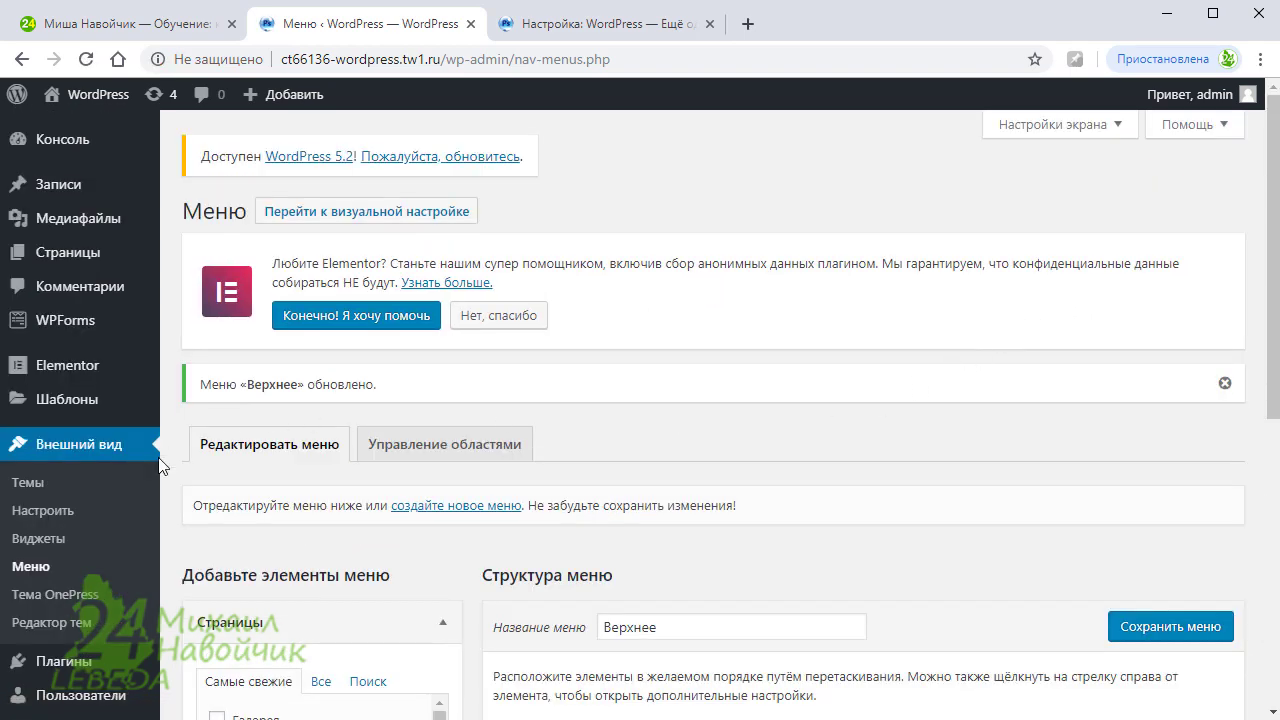
Reopen the Верхнее menu, nest Видео and Цифры as child items under Контакты, and save the menu
click(33, 566)
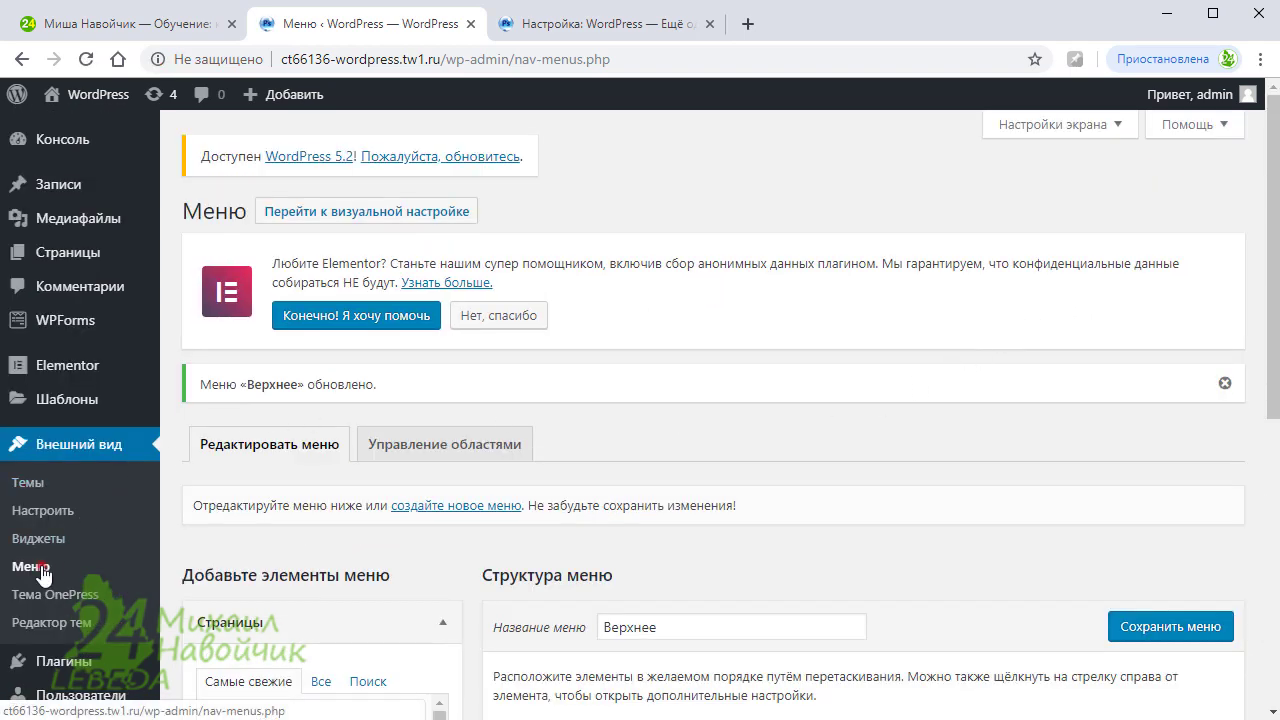
scroll(943, 517, down, 4)
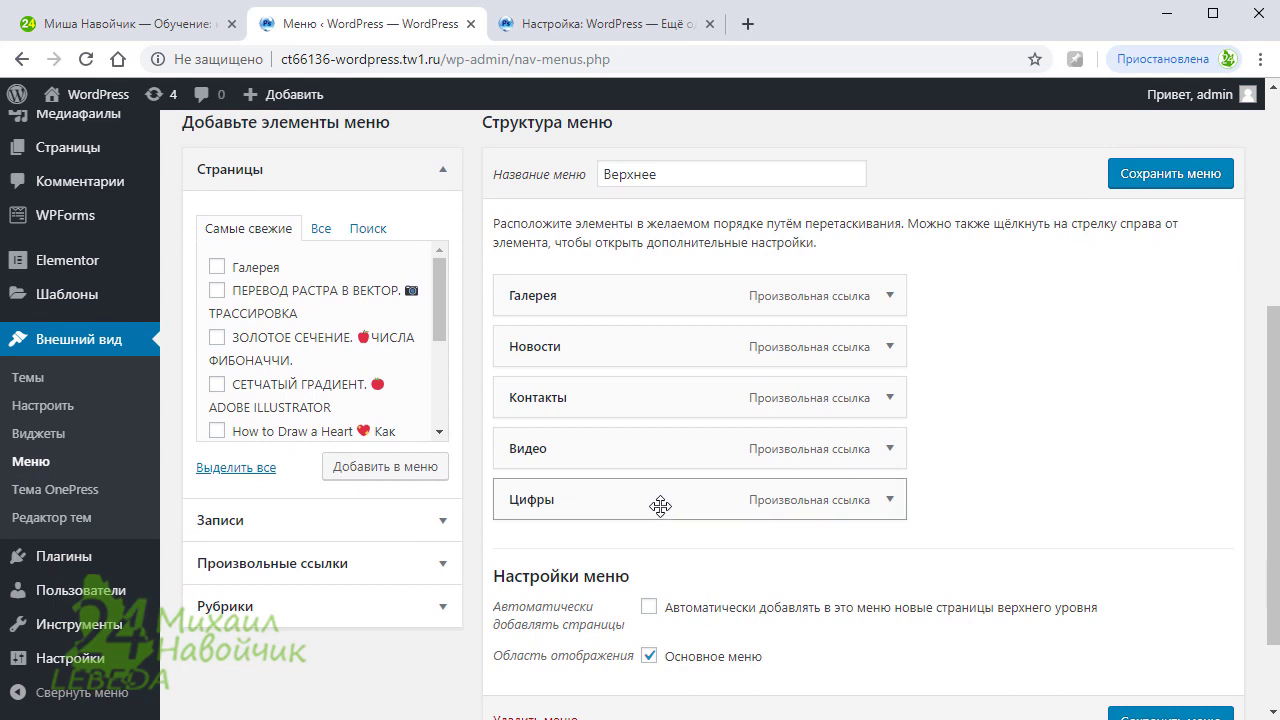
drag(660, 506, 640, 418)
drag(662, 507, 625, 495)
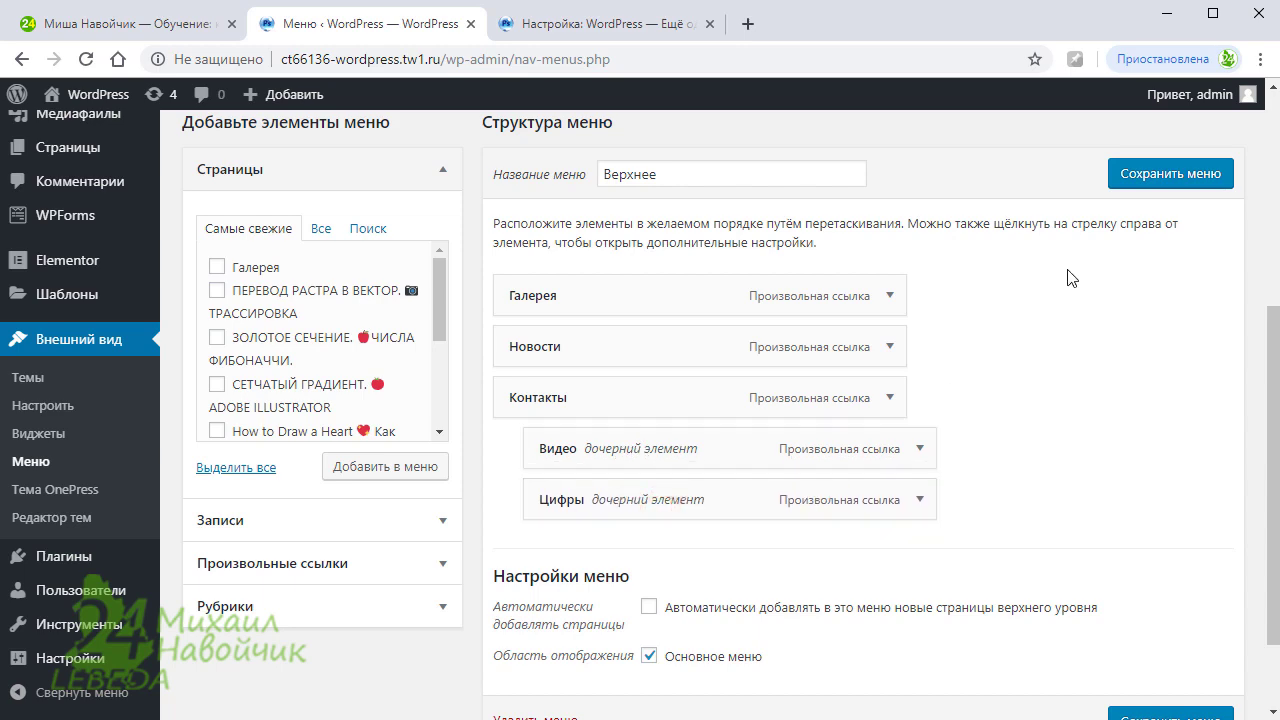
click(1155, 185)
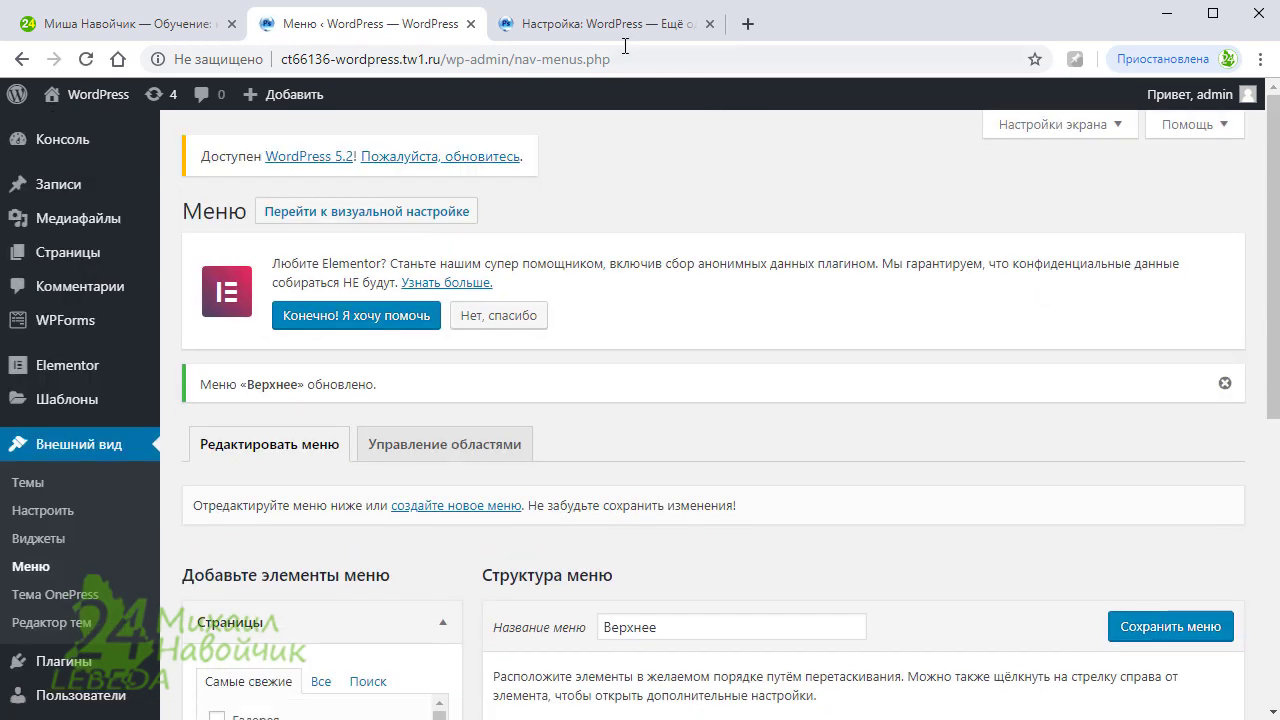
Close the customizer in the site tab and test the Видео, Цифры and Контакты links in the header menu
click(591, 24)
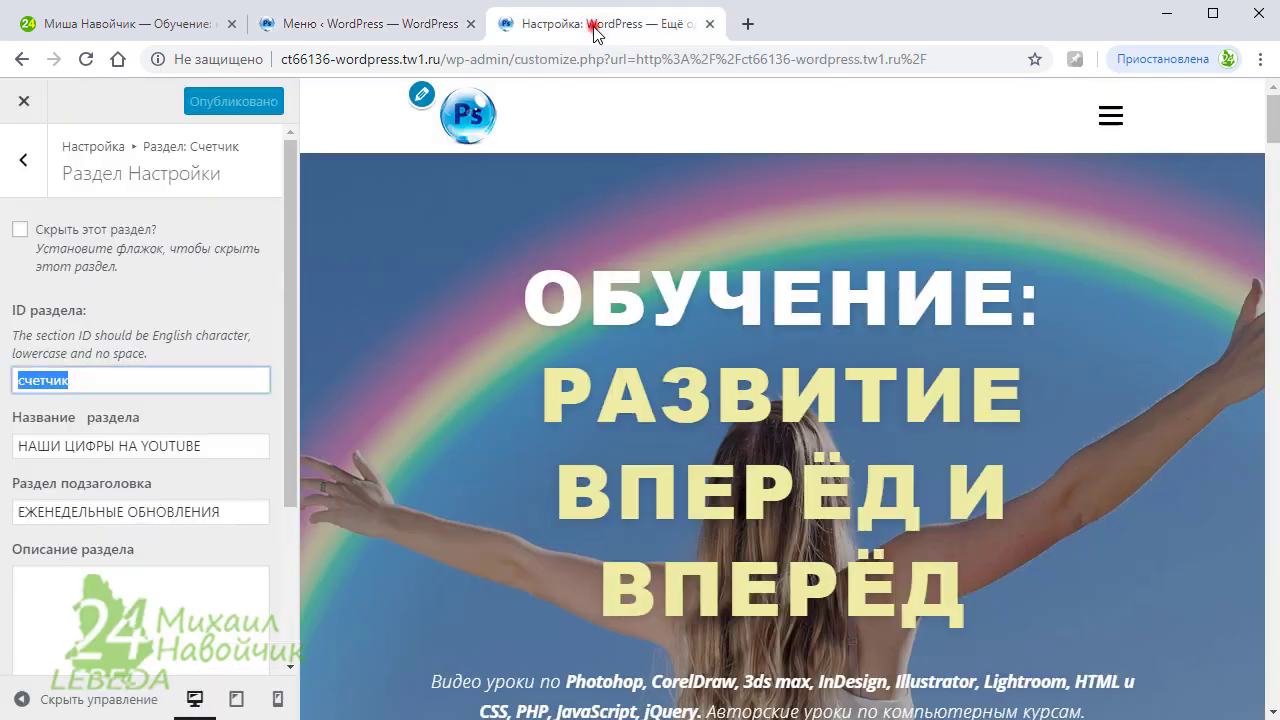
click(24, 101)
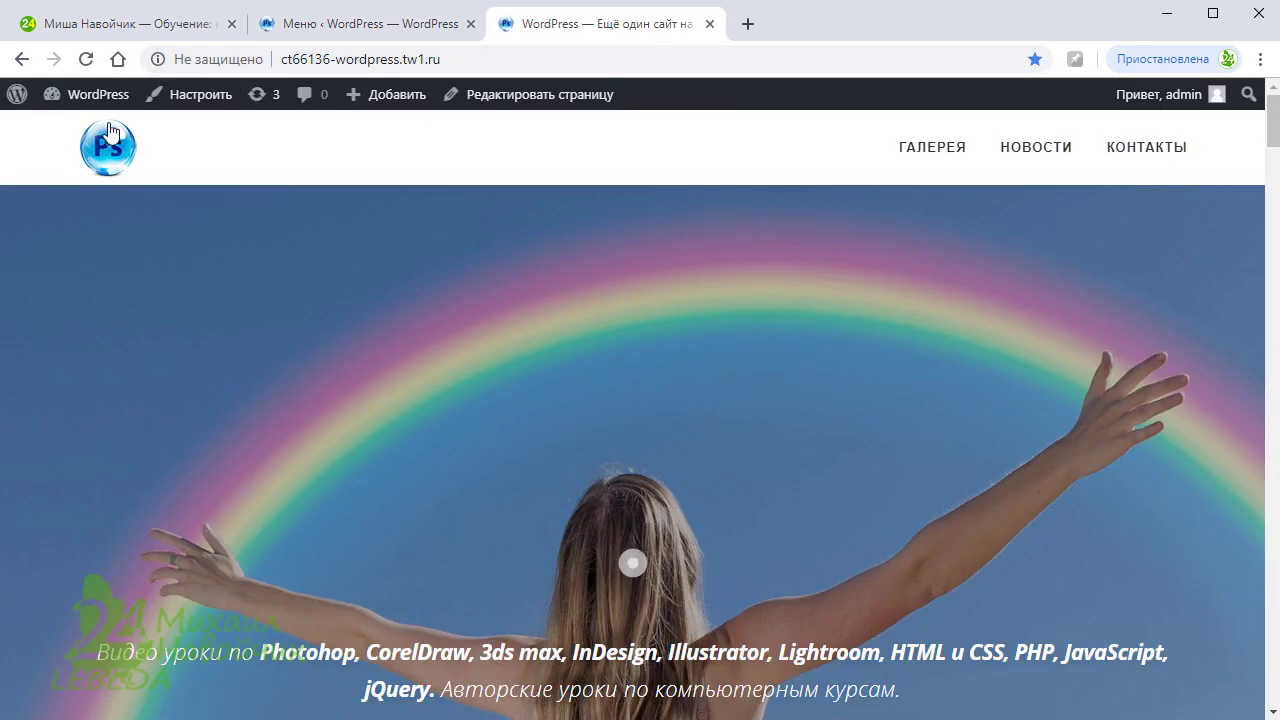
click(1131, 250)
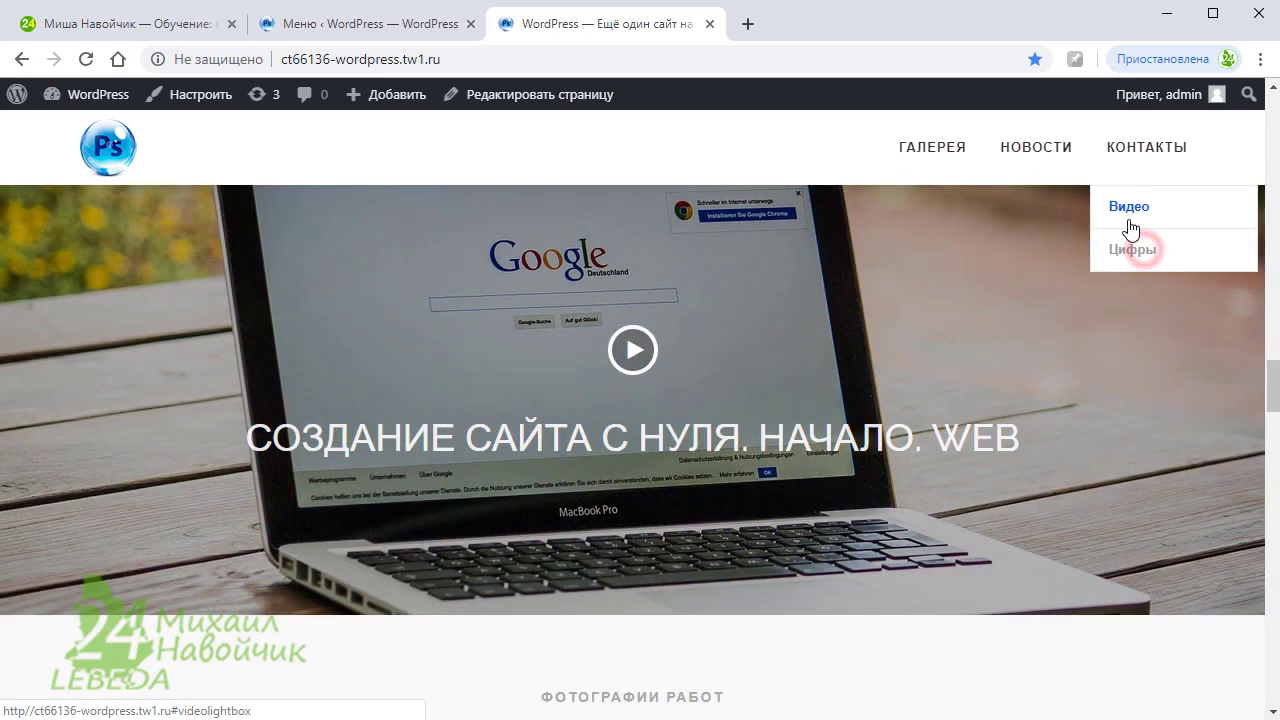
click(1128, 210)
click(1137, 162)
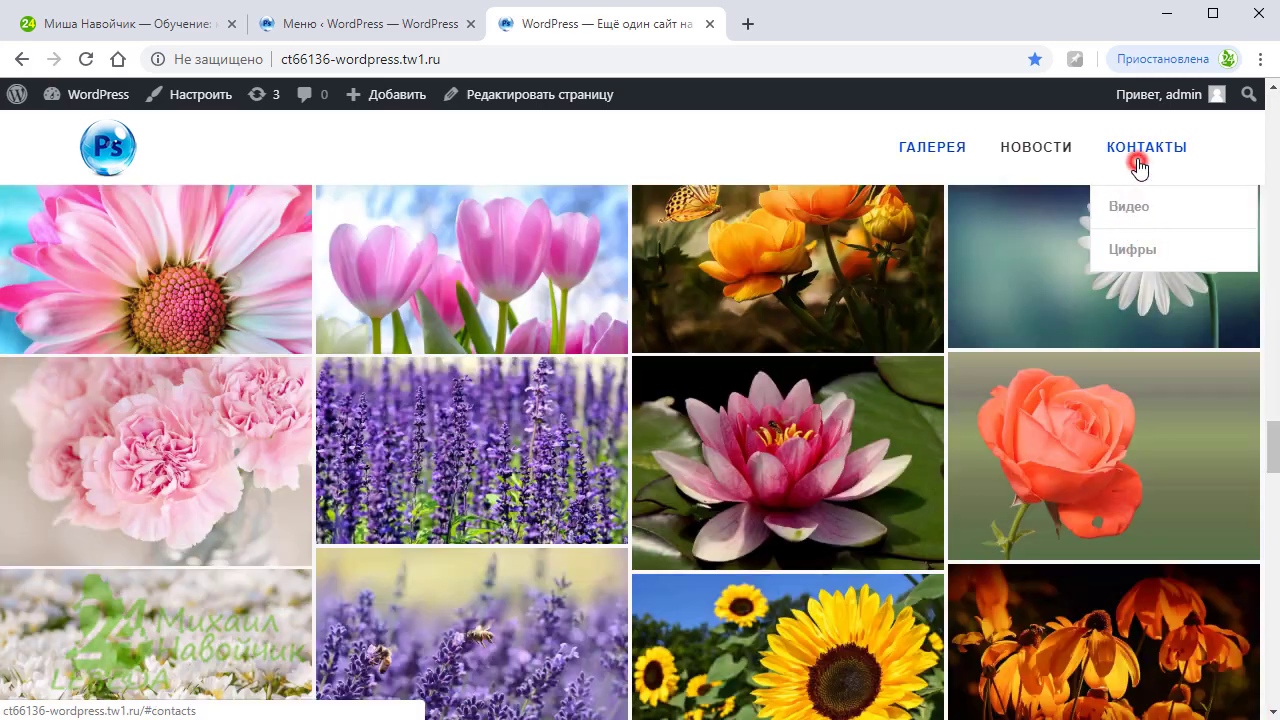
click(1137, 255)
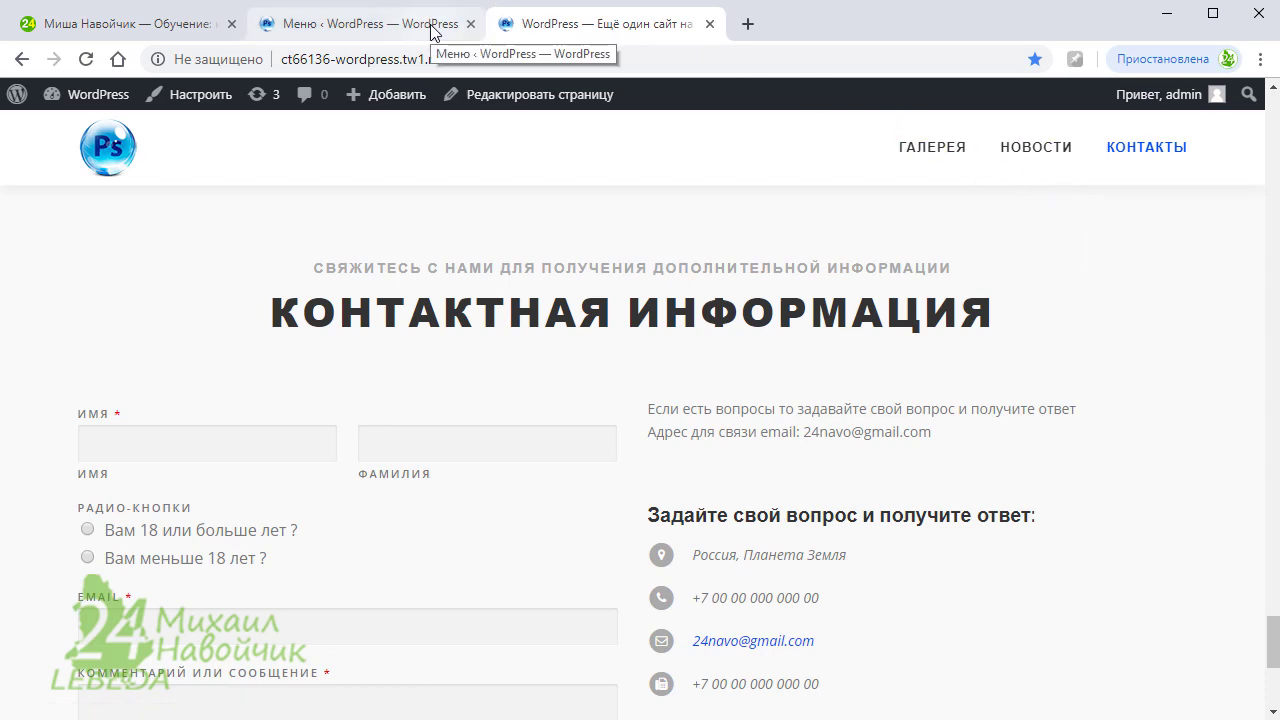
In the customizer's Счетчик section settings, change the section ID to counter, publish the change, and return to the site
click(198, 94)
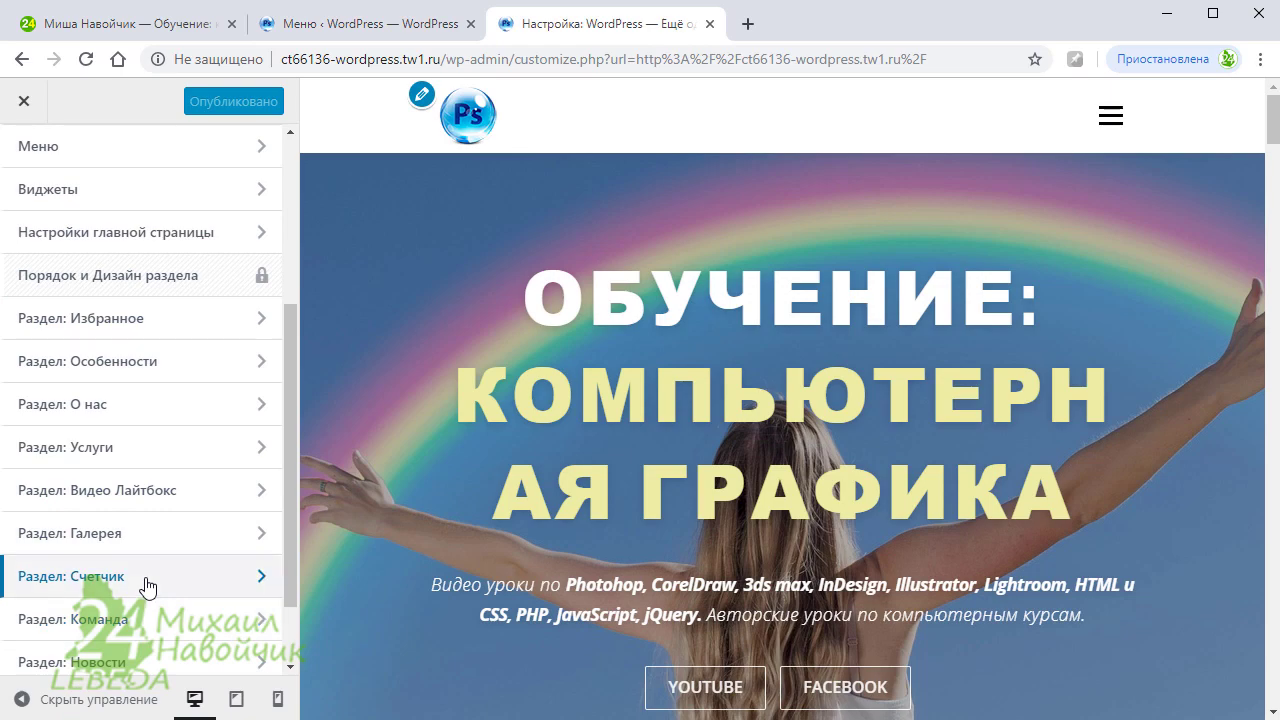
click(145, 580)
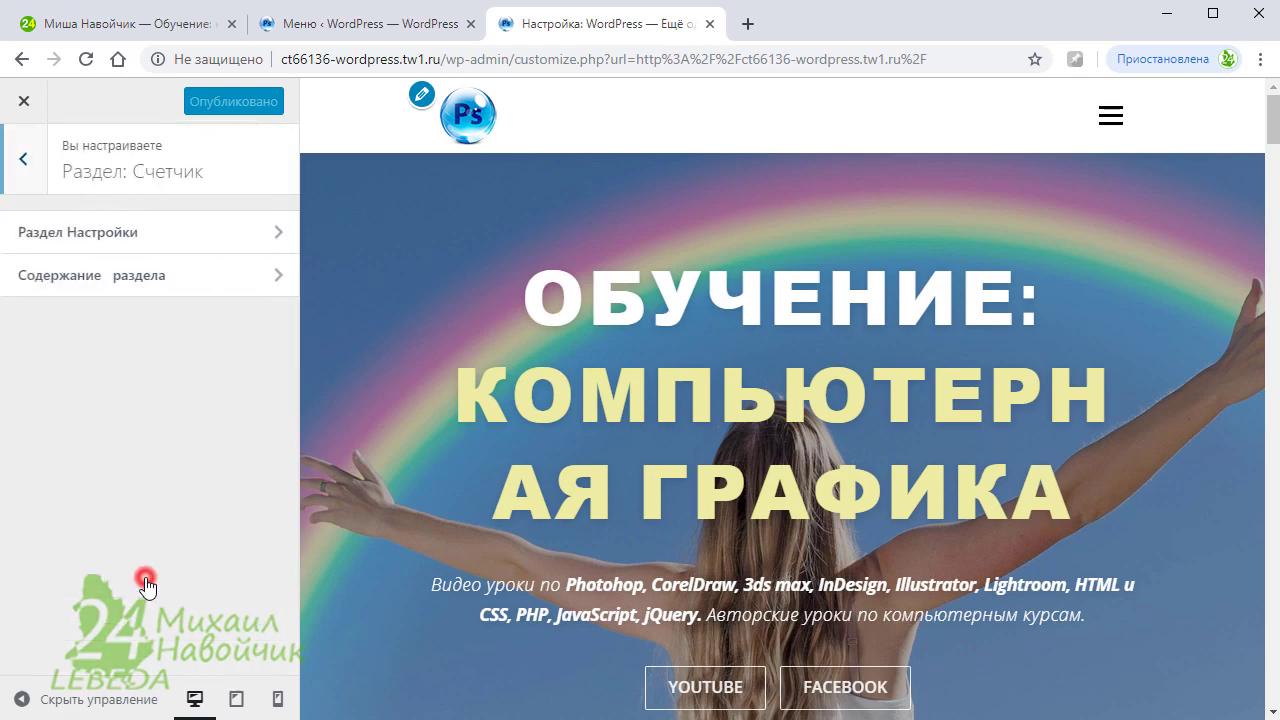
click(181, 246)
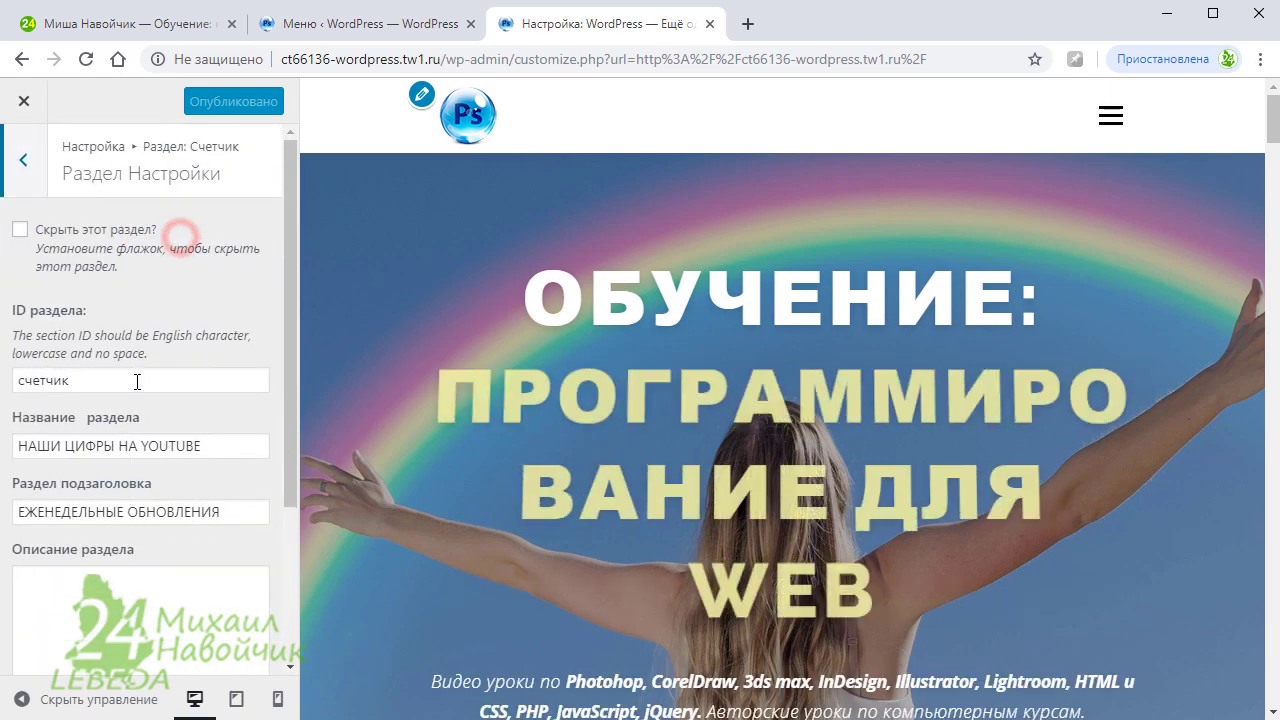
double_click(126, 380)
key(BackSpace)
text(counter)
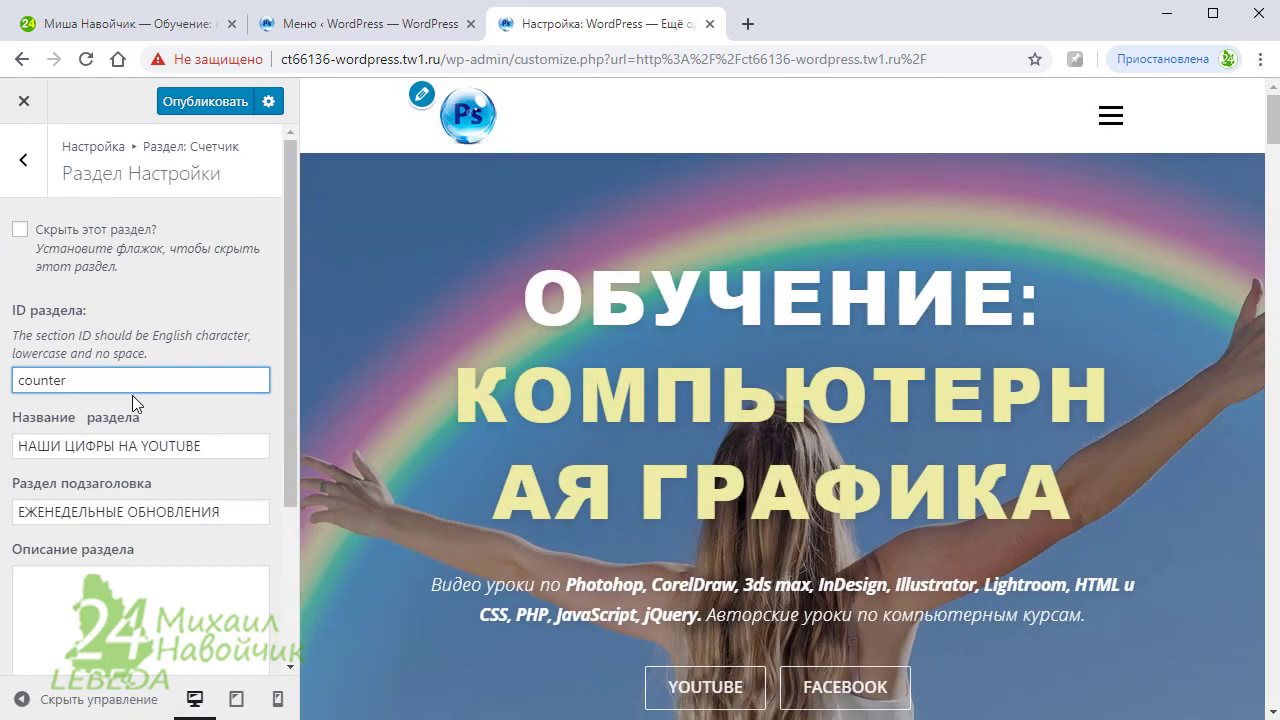
click(194, 112)
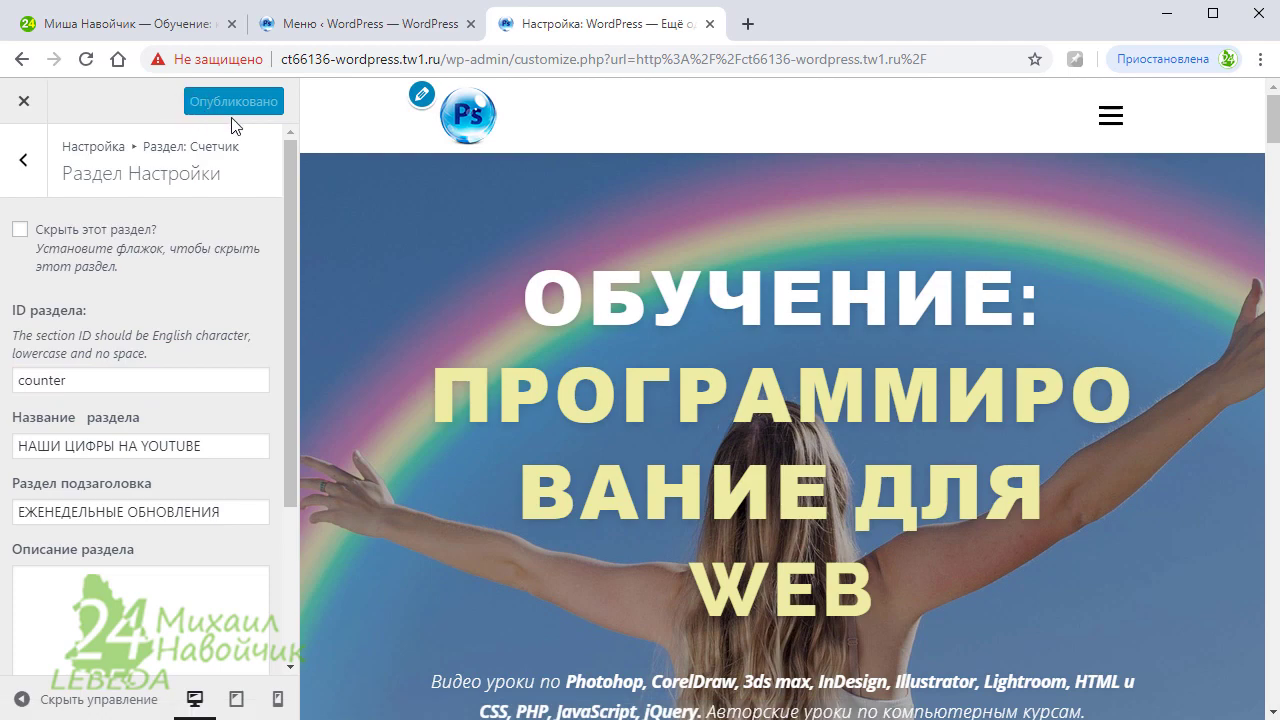
click(24, 101)
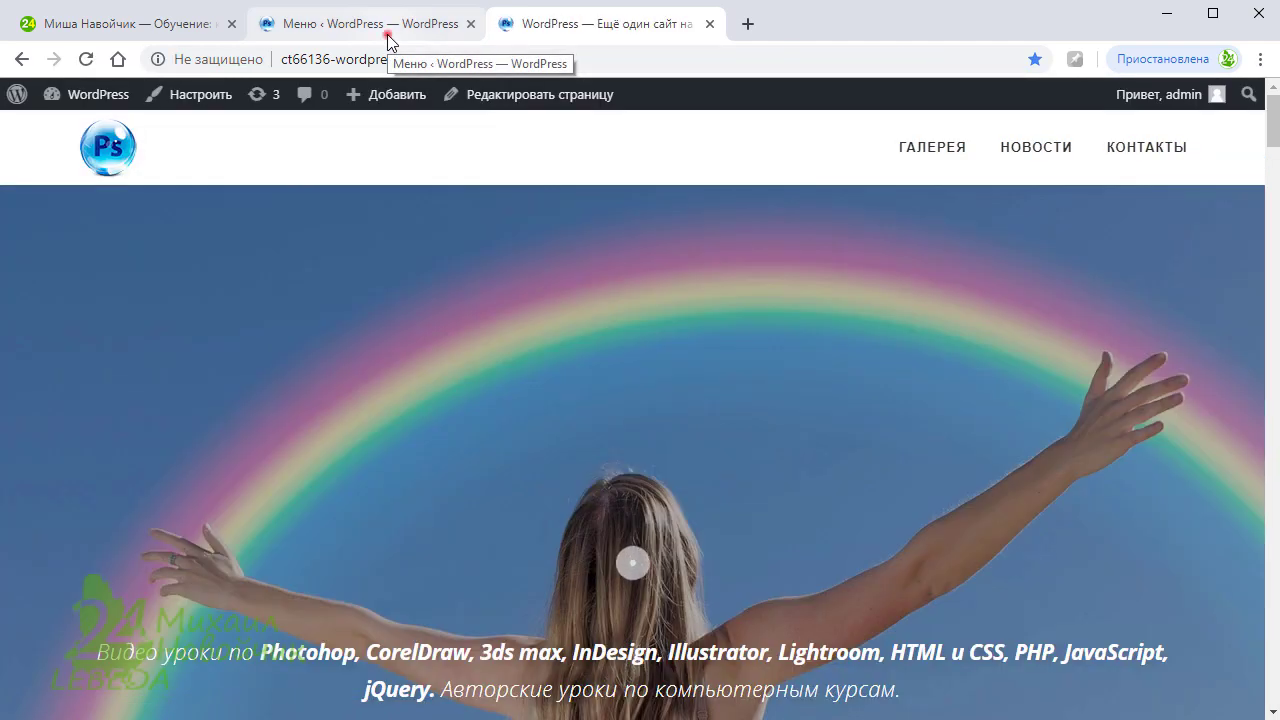
In the menu editor tab, change the Цифры item's URL ending to #counter and save the Верхнее menu
click(388, 30)
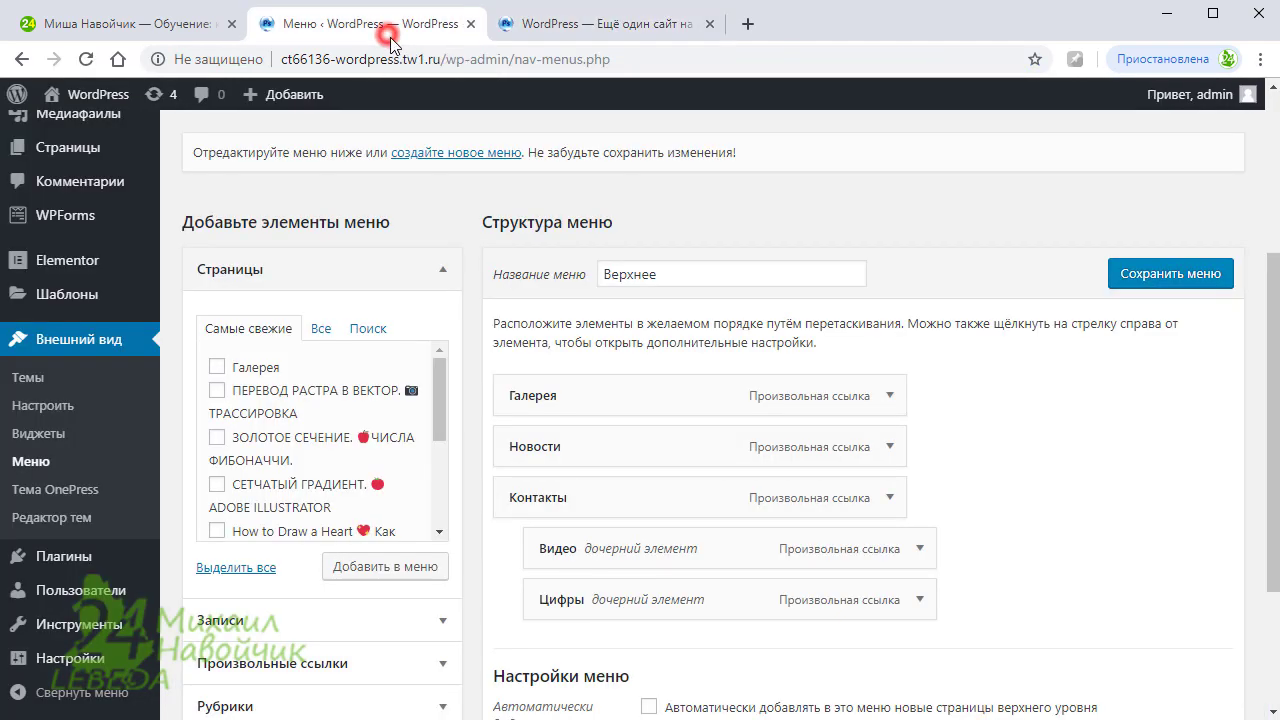
click(919, 601)
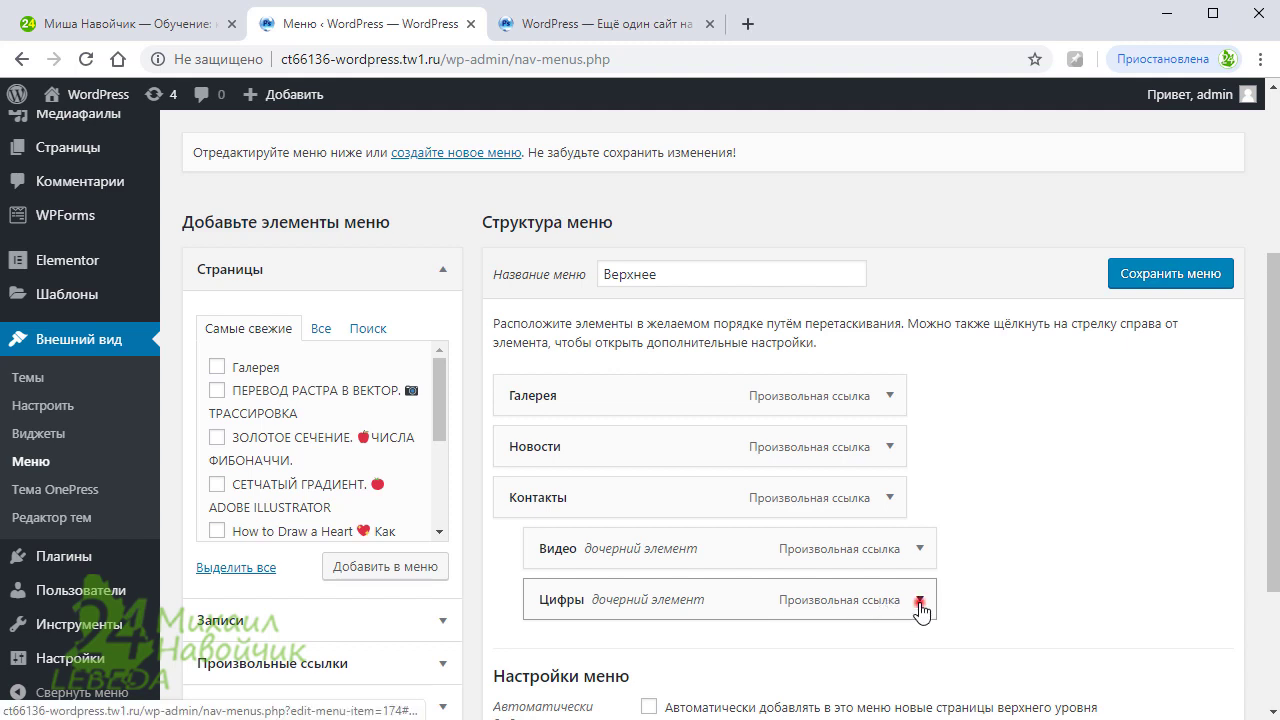
scroll(900, 510, down, 2)
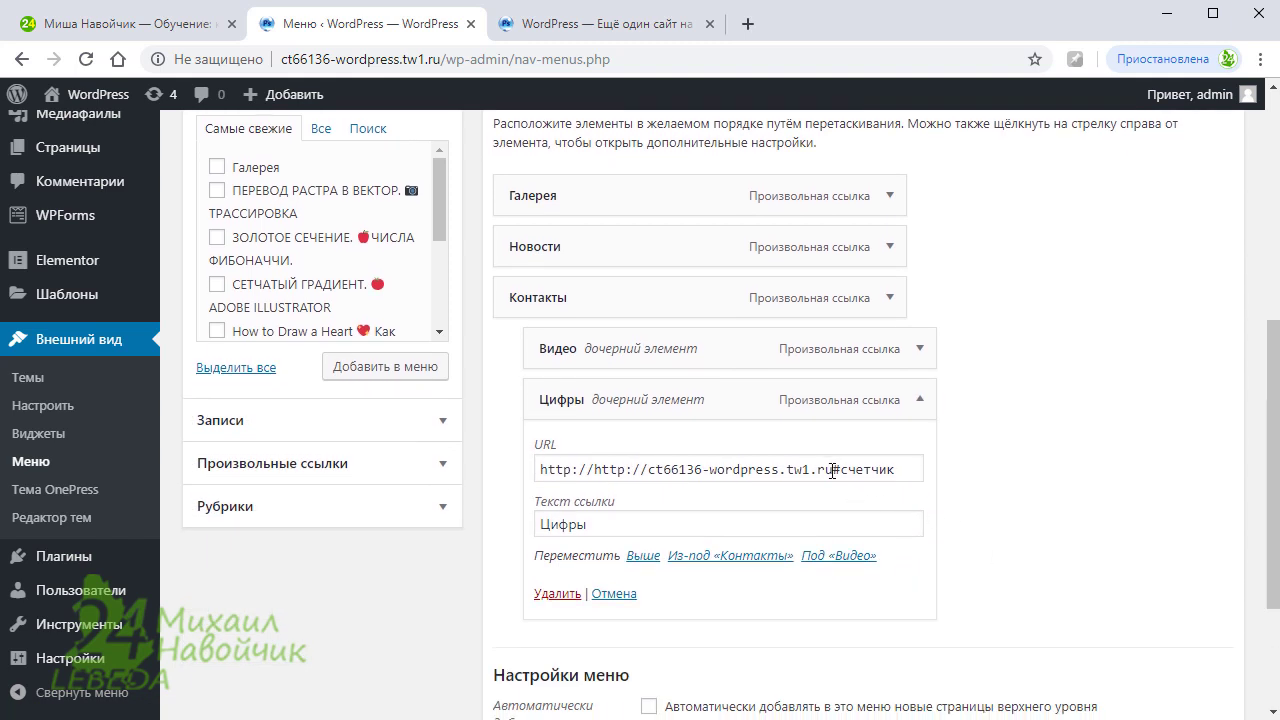
drag(844, 469, 915, 473)
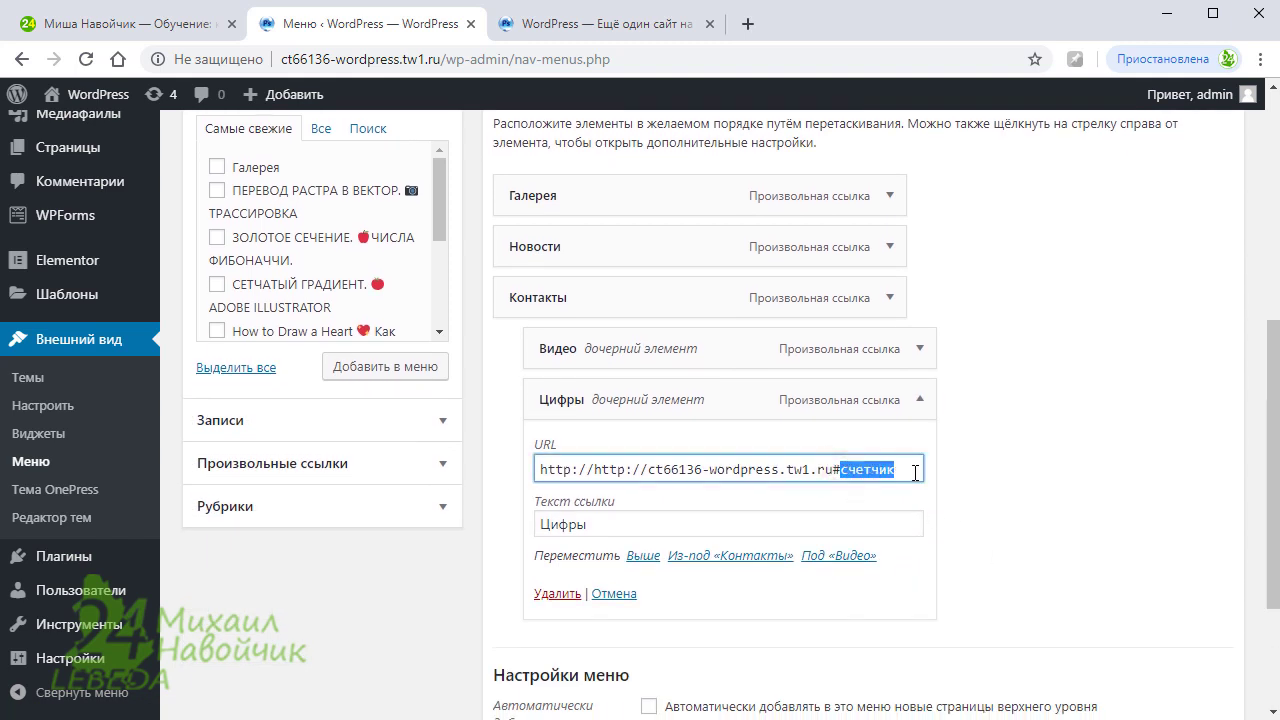
key(BackSpace)
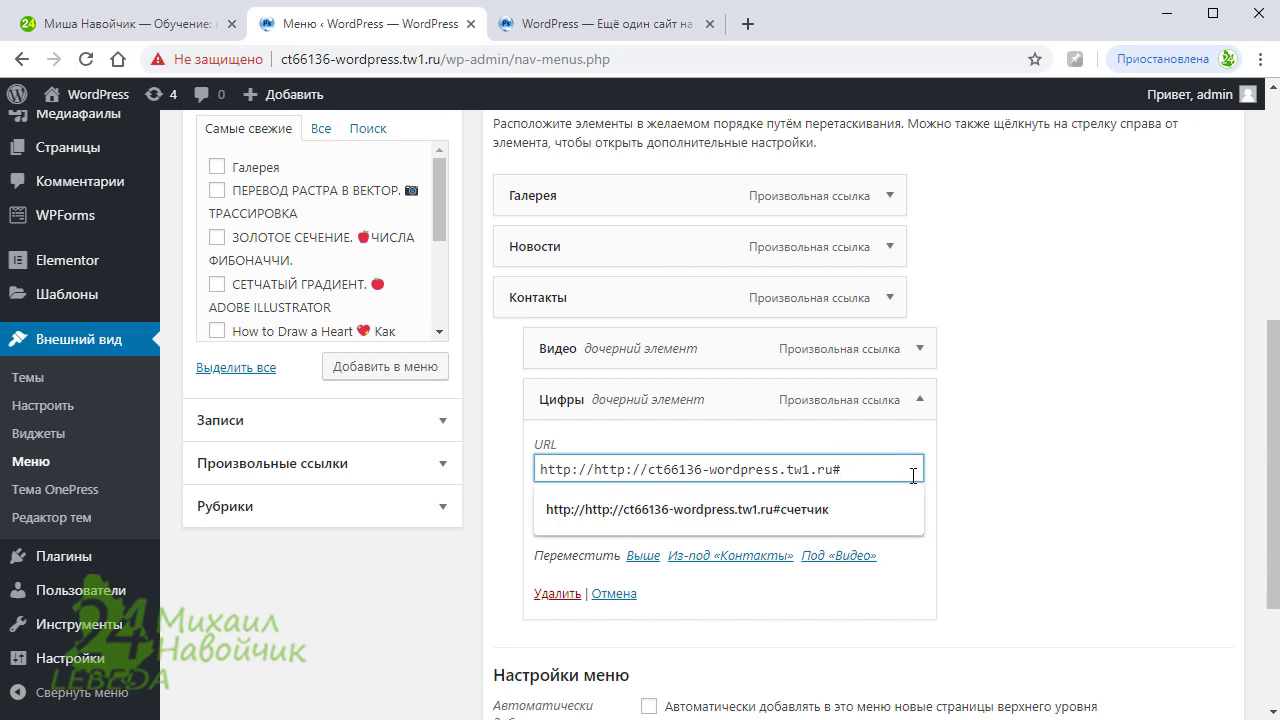
text(counter)
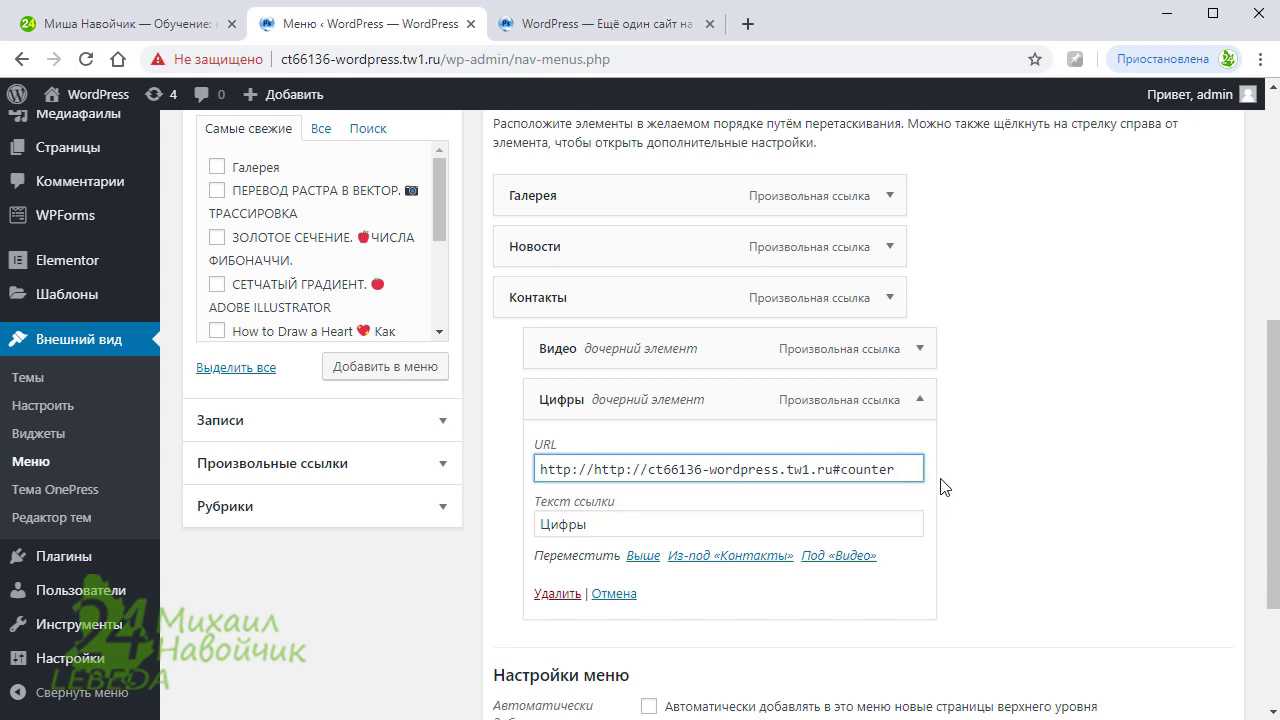
scroll(1103, 373, up, 2)
click(1172, 287)
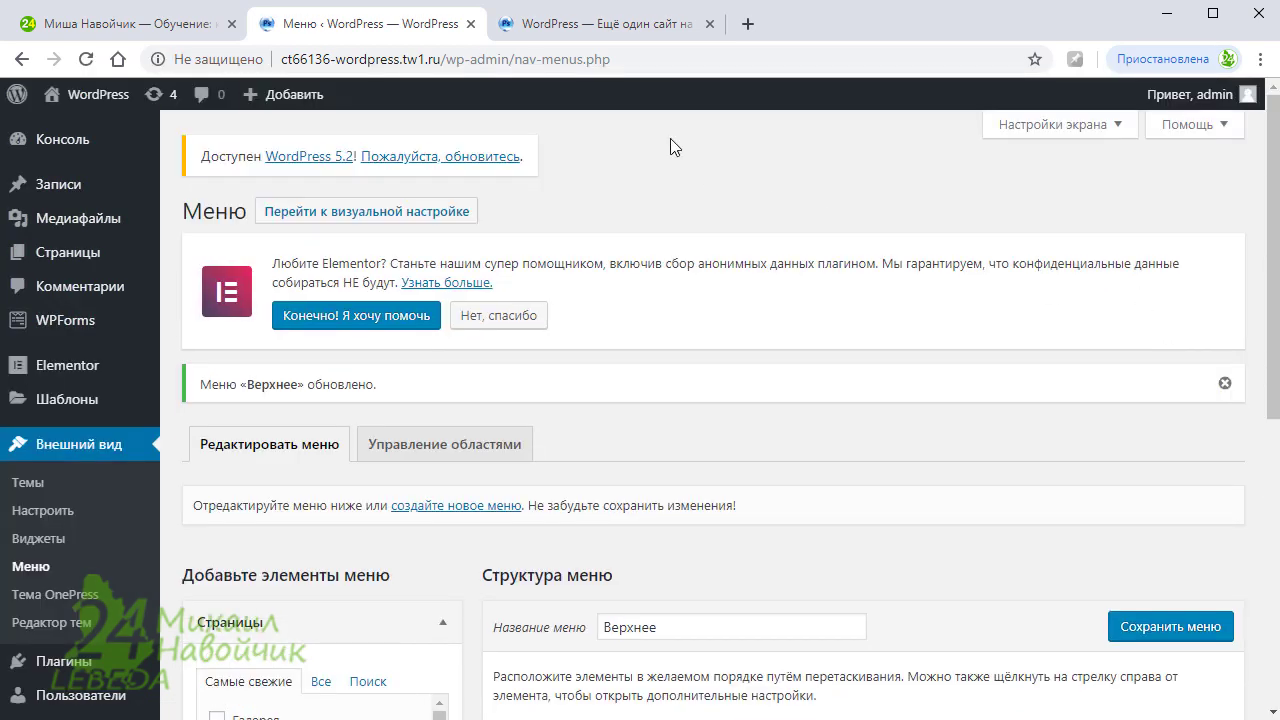
Reload the site's home page and test the Цифры and Видео links under Контакты
click(580, 25)
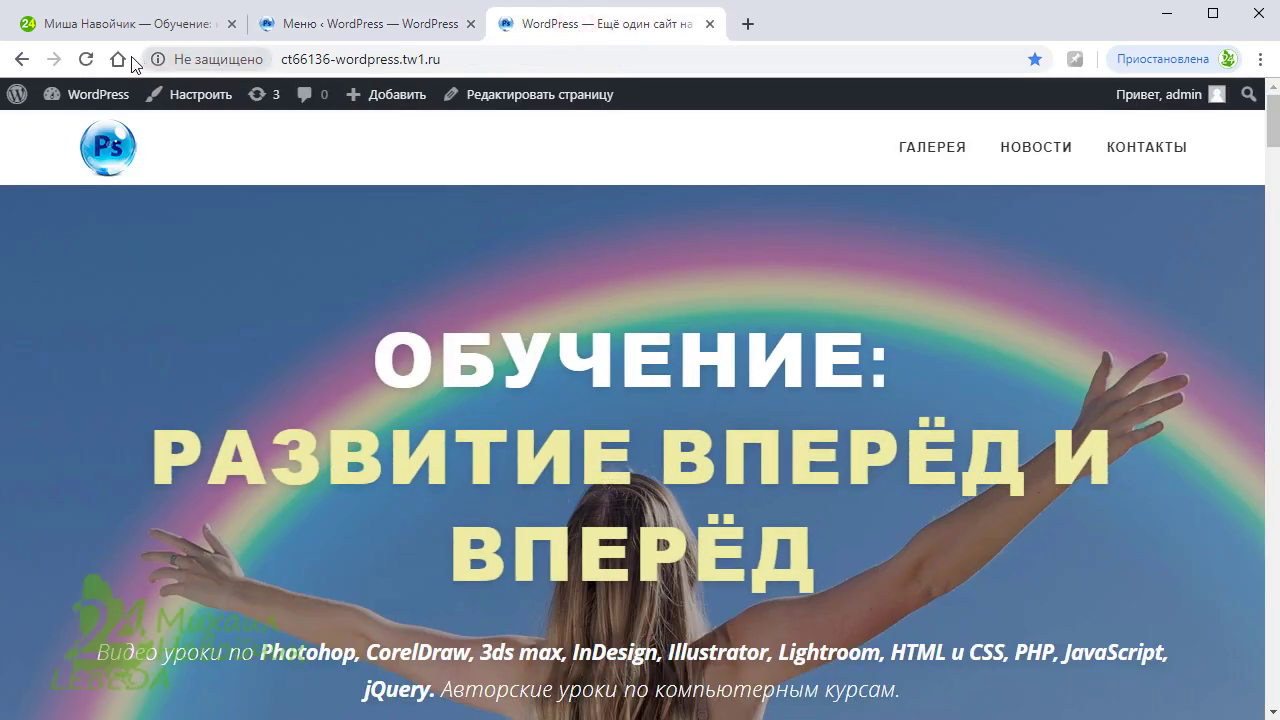
click(87, 60)
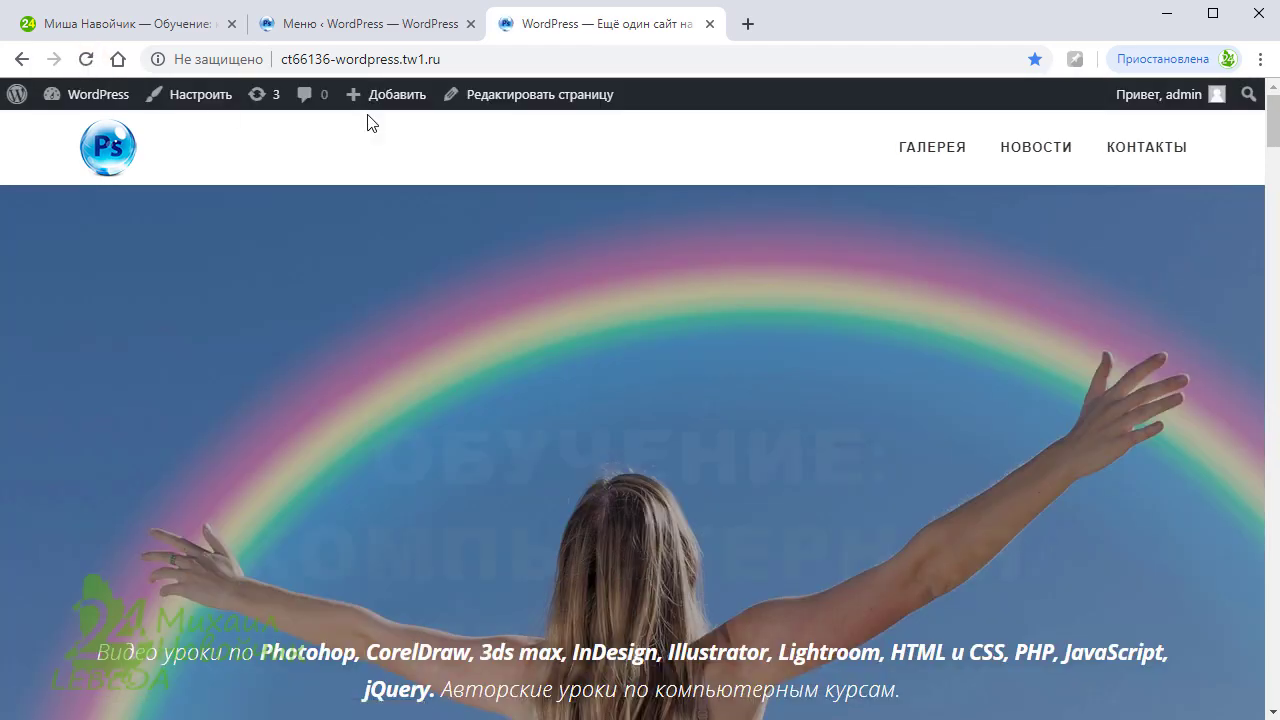
mouse_move(1146, 163)
click(1132, 252)
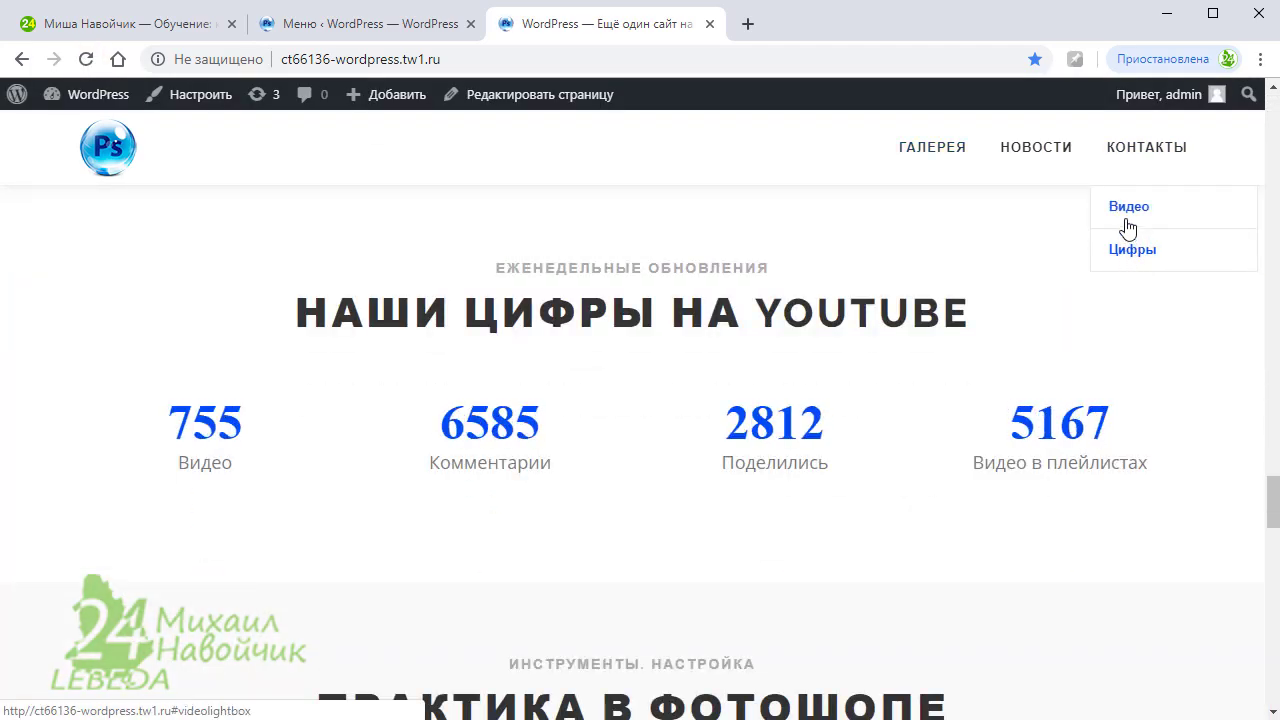
click(1127, 212)
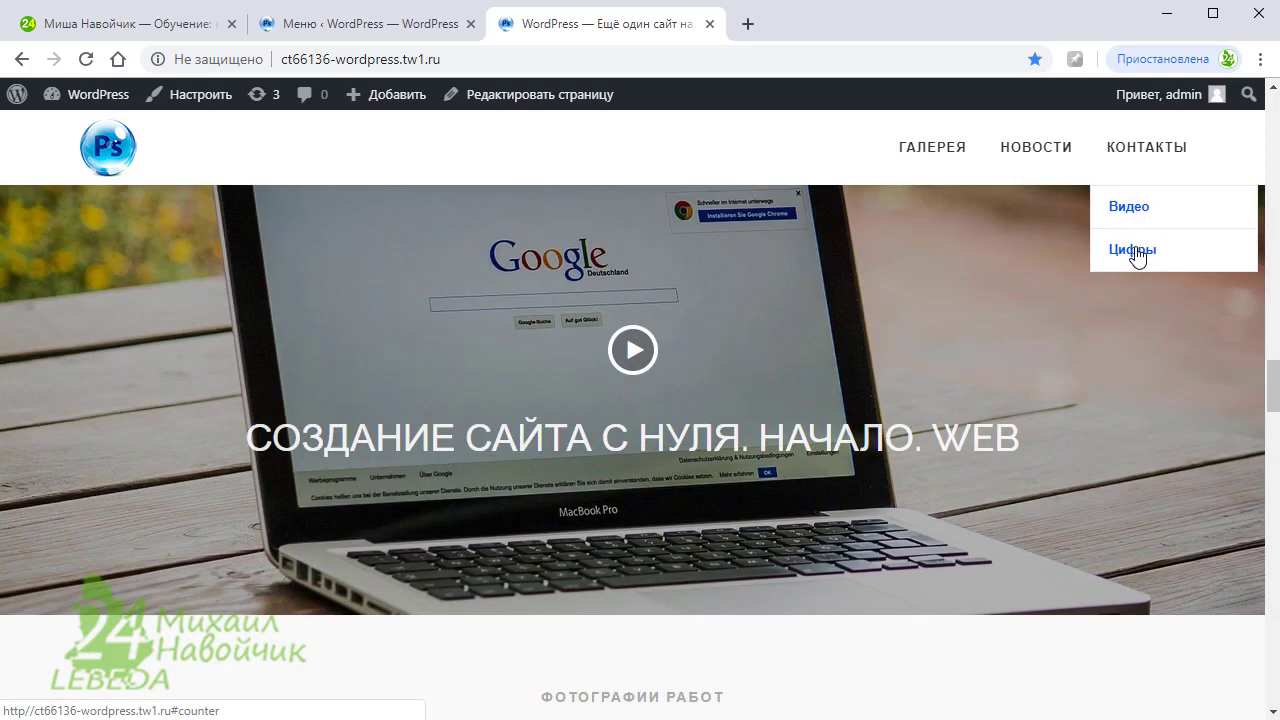
click(1134, 252)
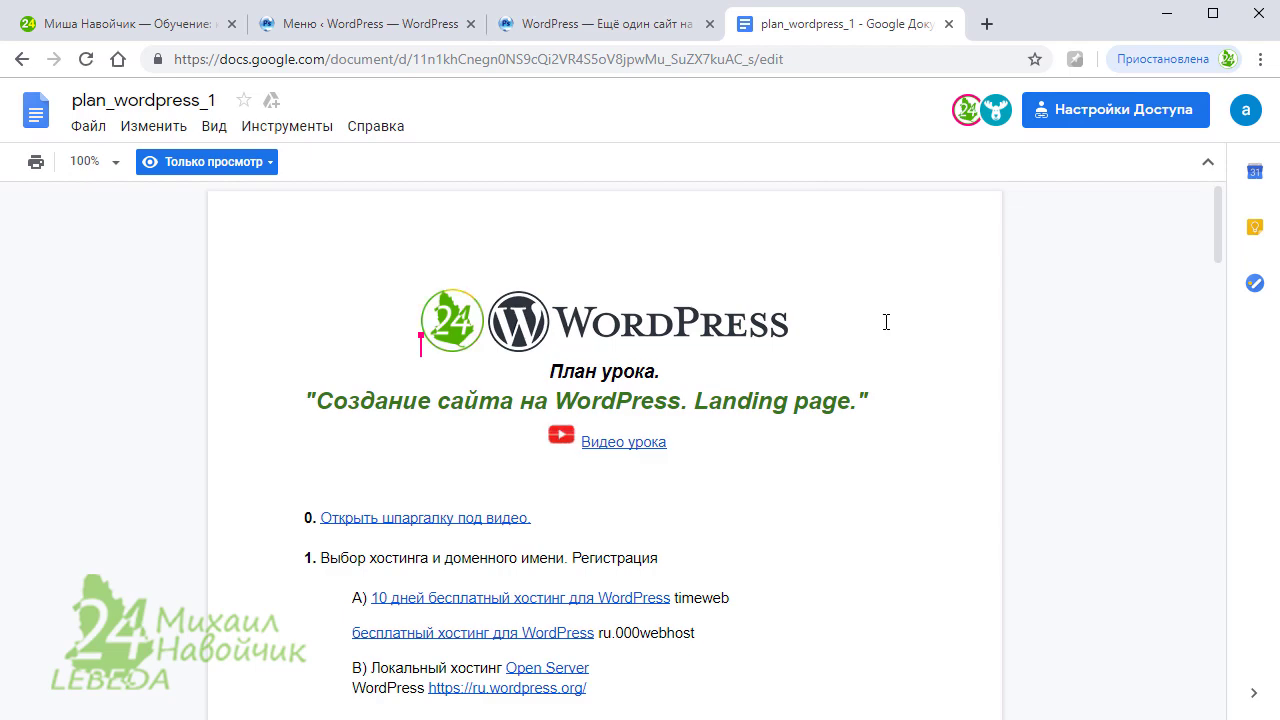
Review the OnePress customization list in the plan_wordpress_1 document, highlighting the theme settings and the Header menu hover colour and transparent header items
scroll(886, 322, down, 7)
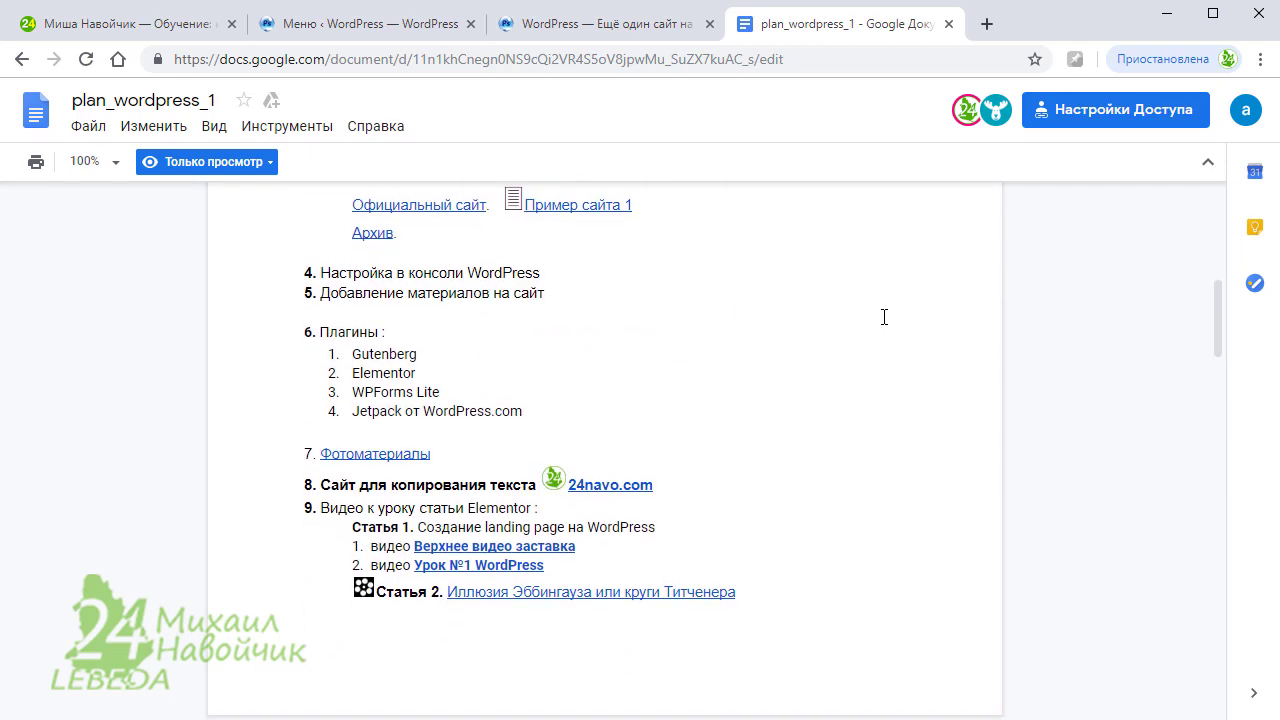
scroll(884, 317, down, 3)
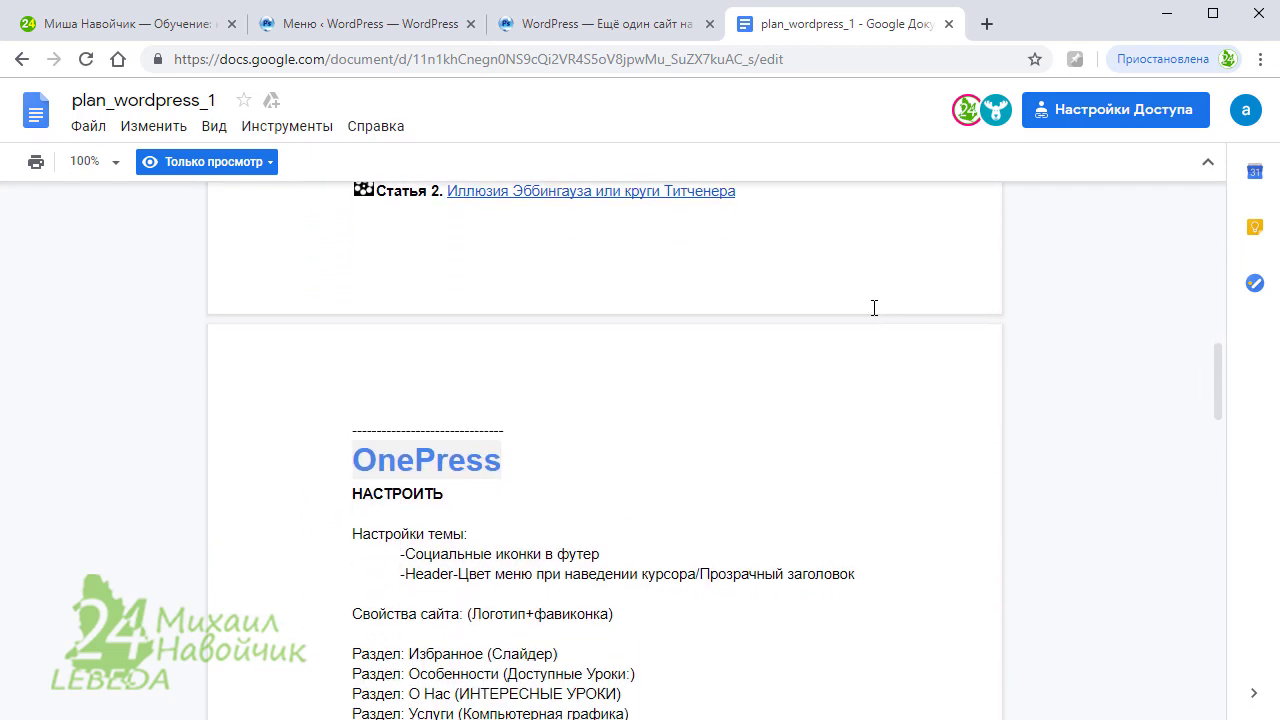
scroll(860, 309, down, 2)
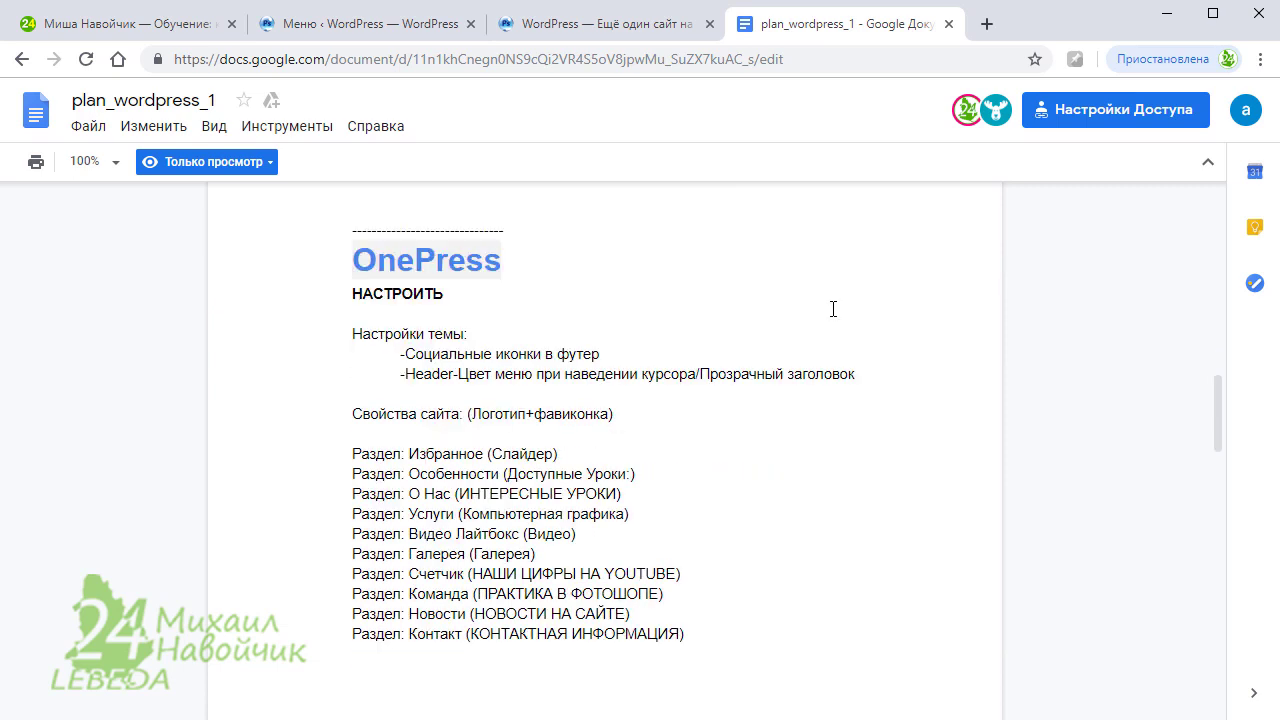
drag(355, 293, 443, 293)
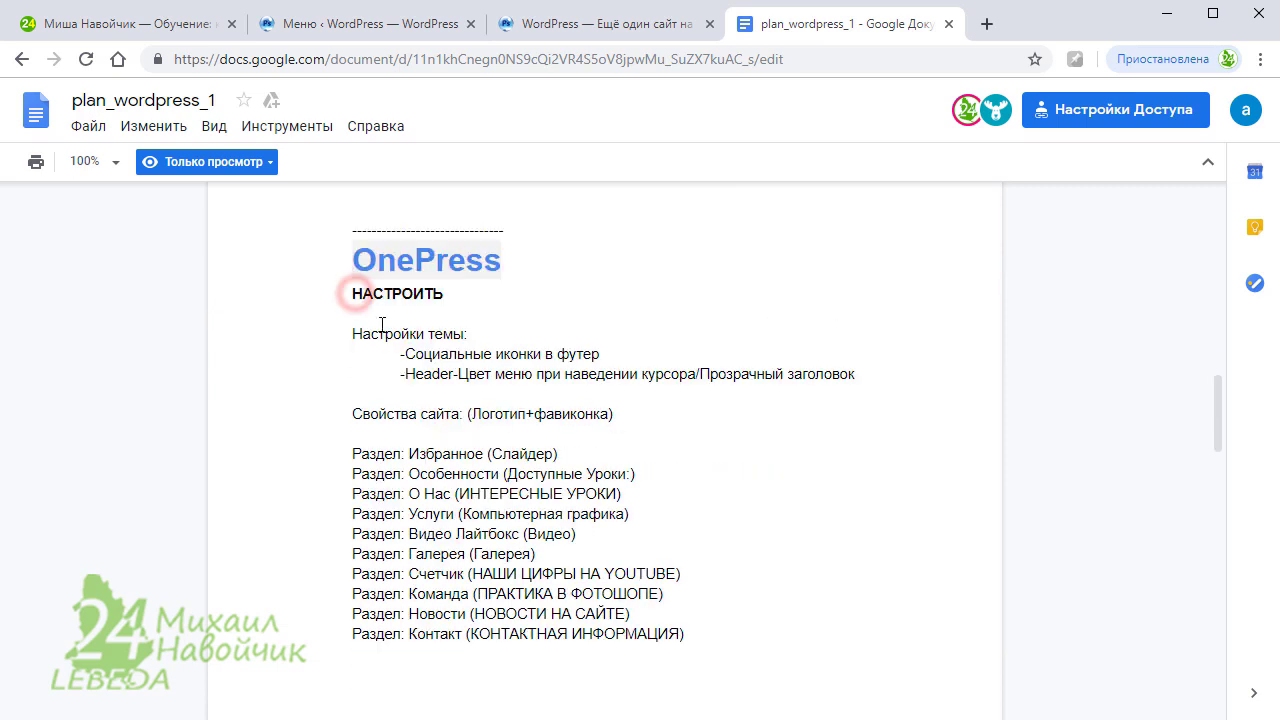
drag(355, 332, 470, 332)
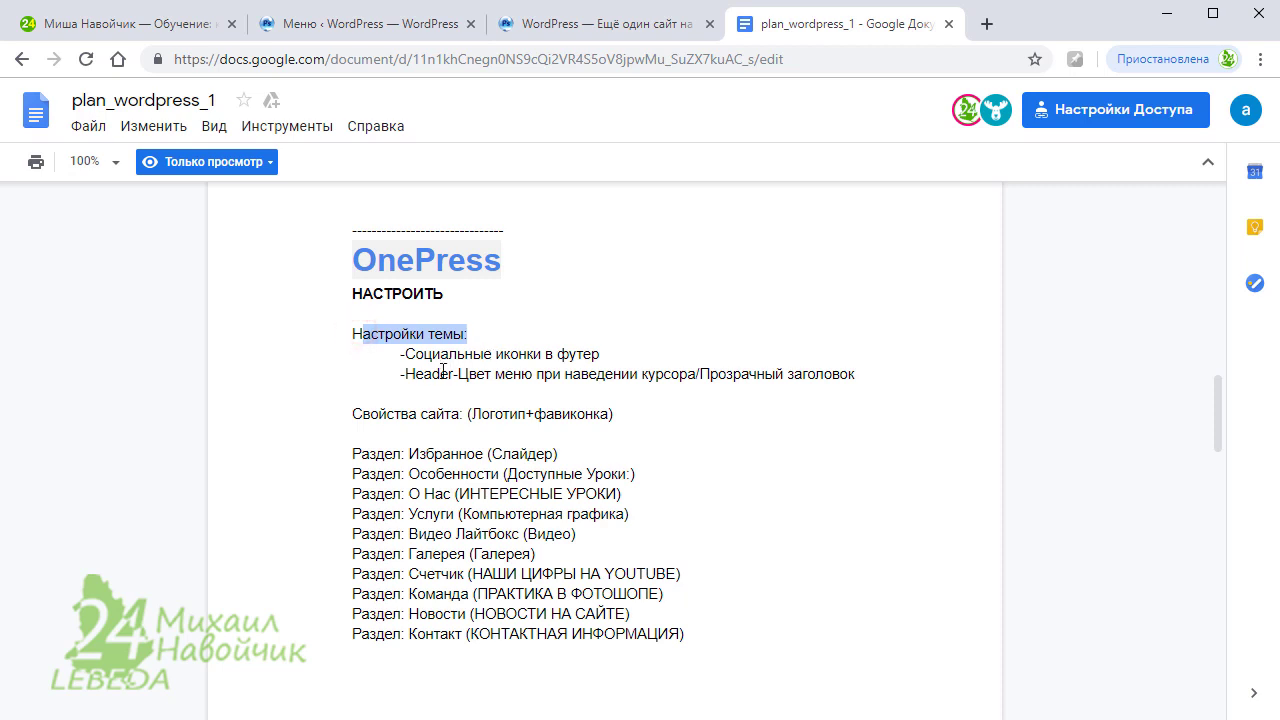
click(406, 376)
drag(447, 374, 864, 372)
click(717, 376)
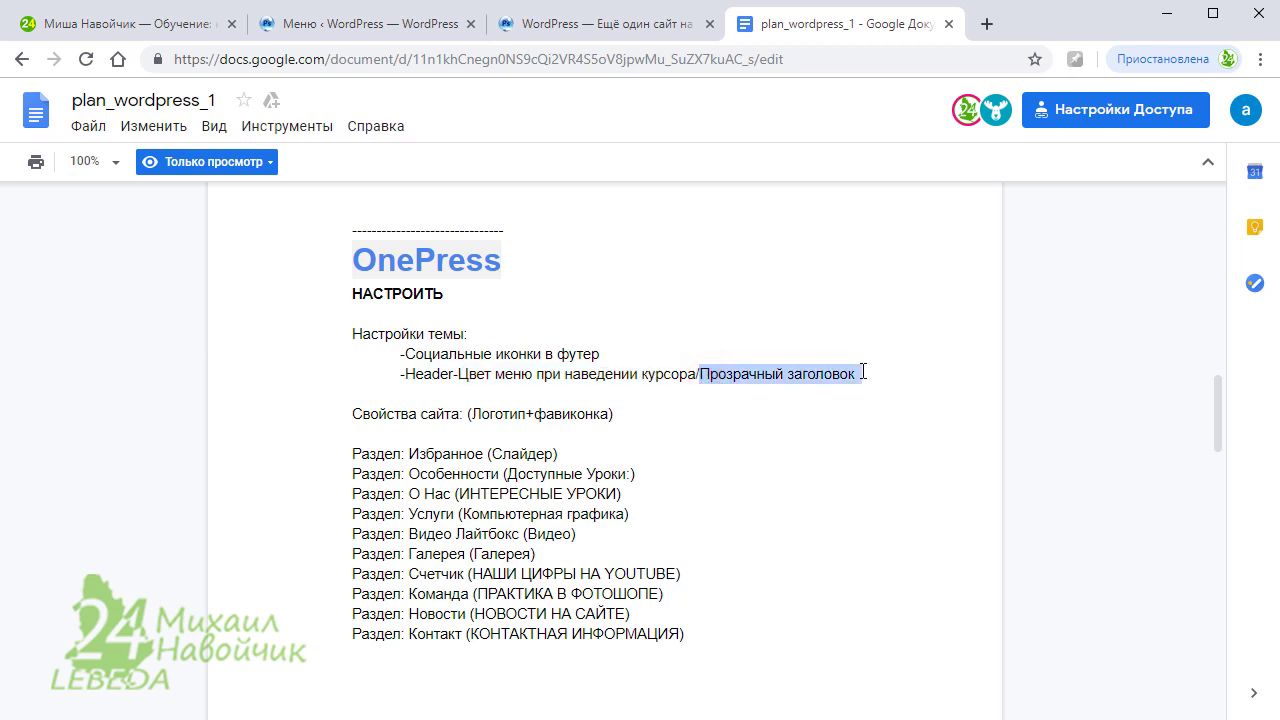
click(678, 372)
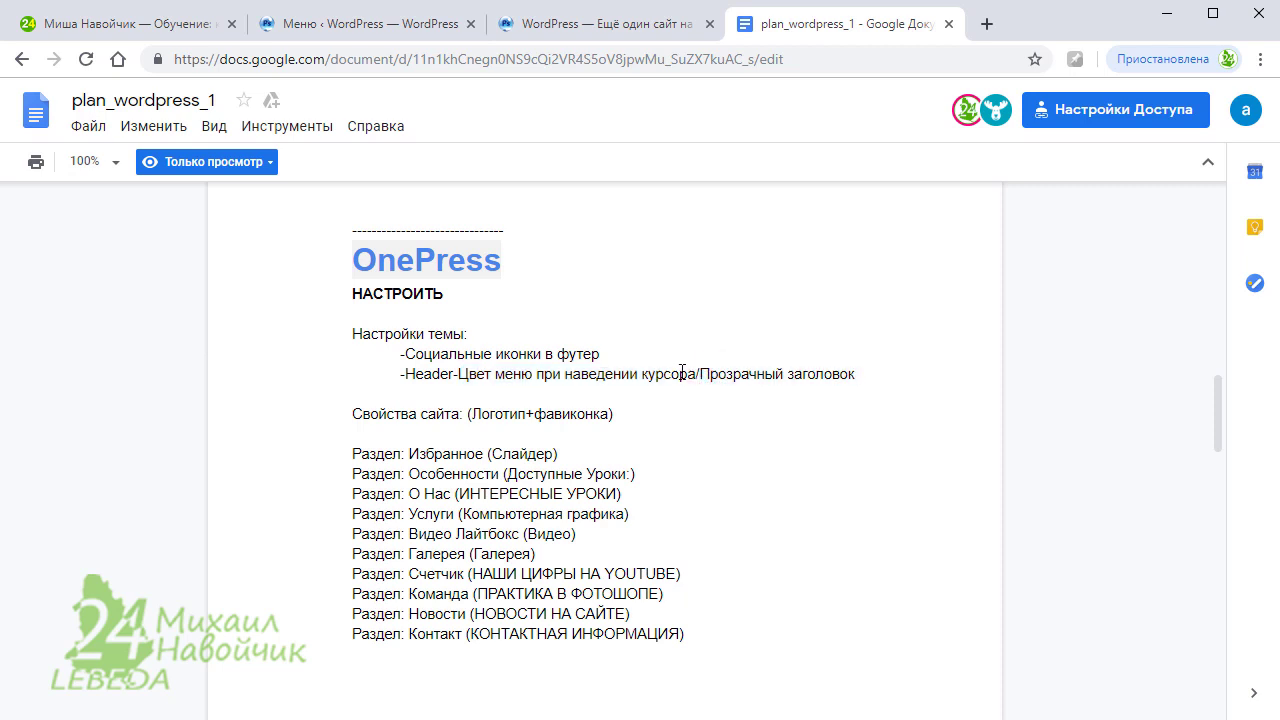
drag(352, 334, 454, 334)
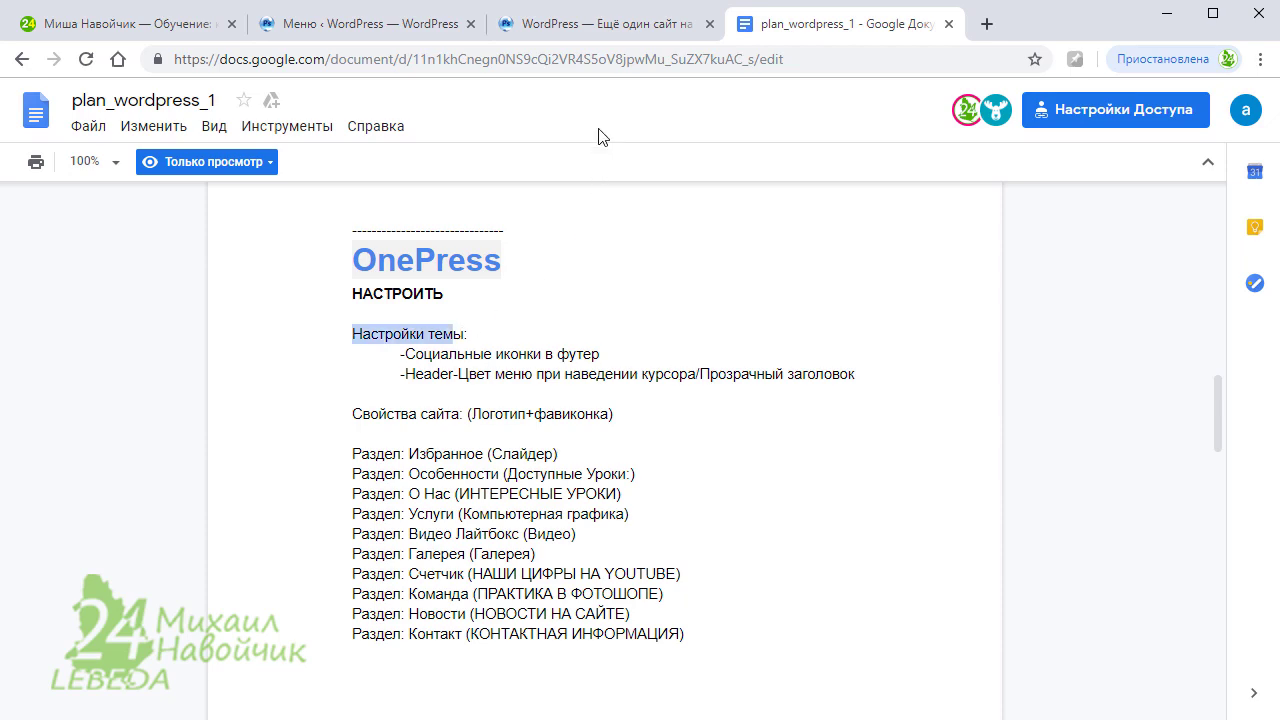
Open the site's customizer and enable the transparent header (Прозрачный заголовок) in the theme's Header settings
click(546, 30)
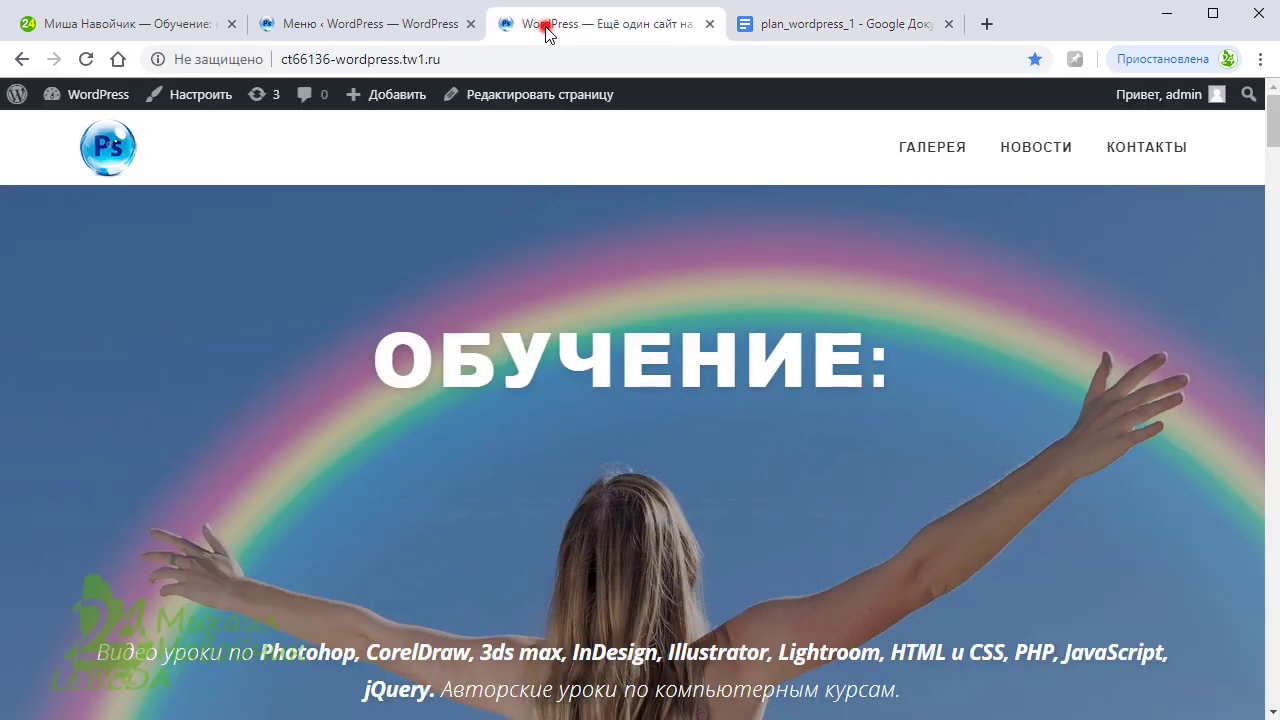
click(209, 105)
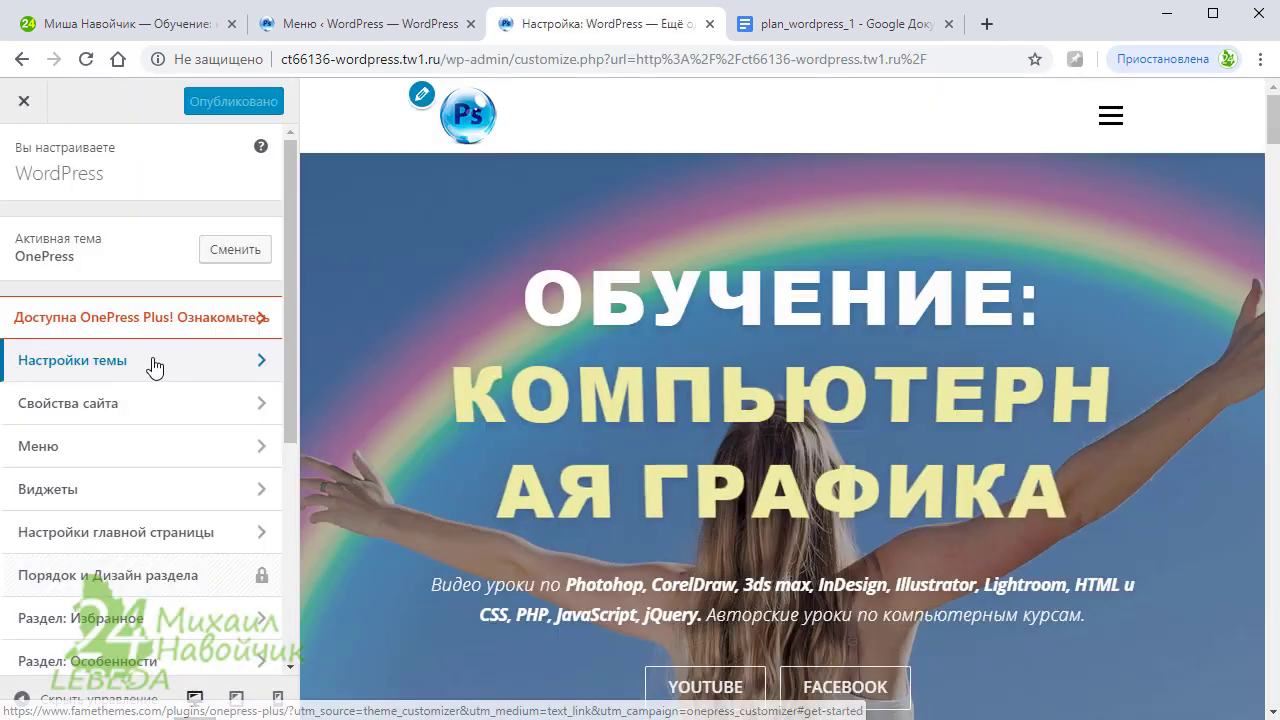
click(151, 359)
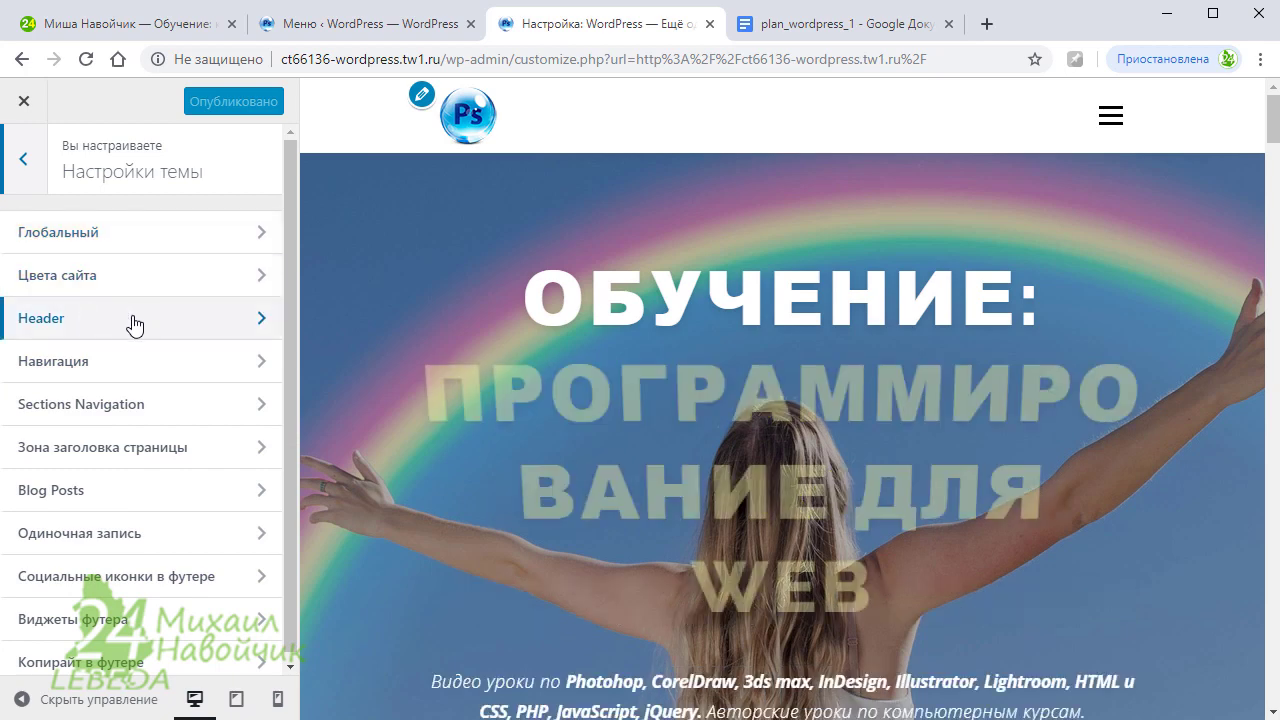
click(130, 318)
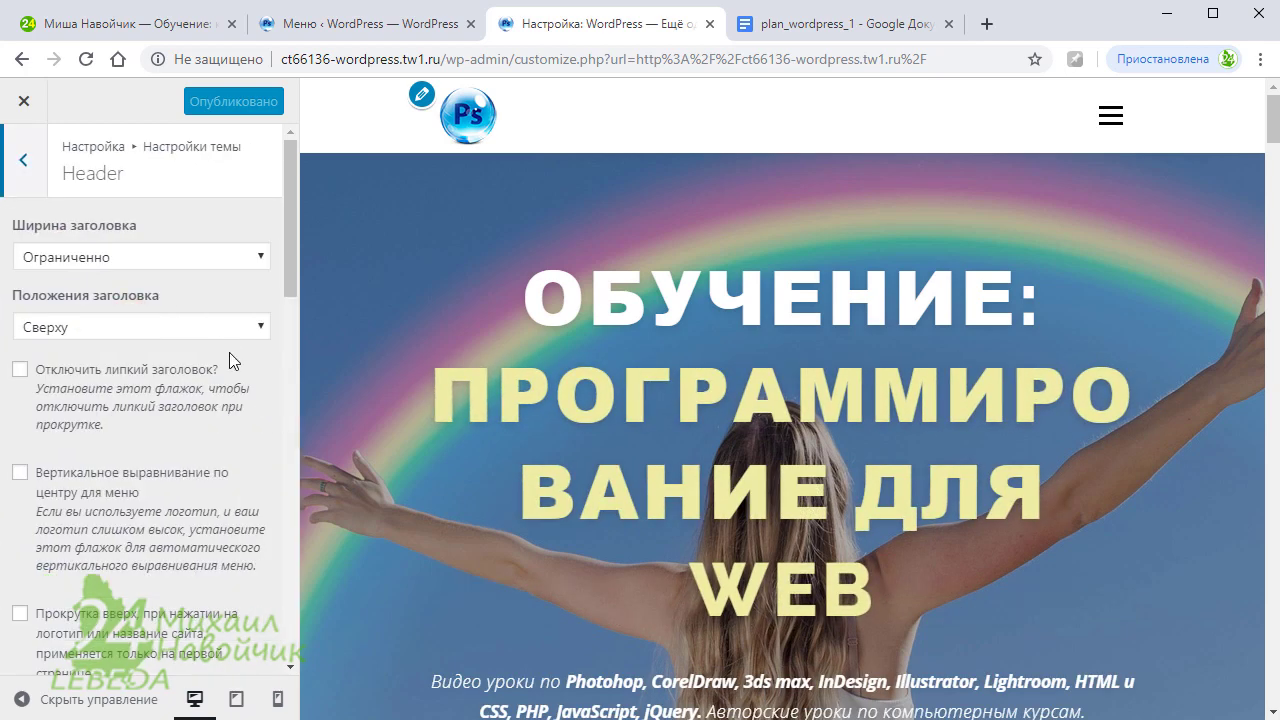
scroll(229, 360, down, 3)
scroll(229, 353, down, 3)
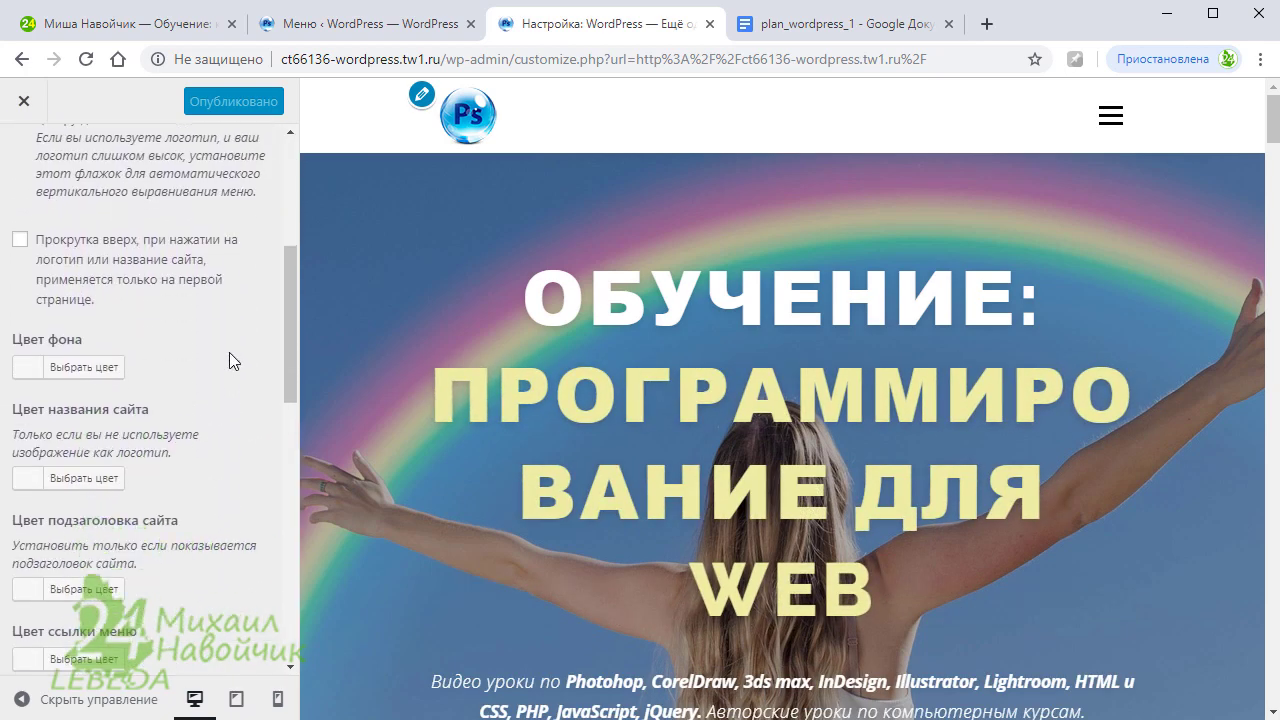
scroll(229, 352, down, 3)
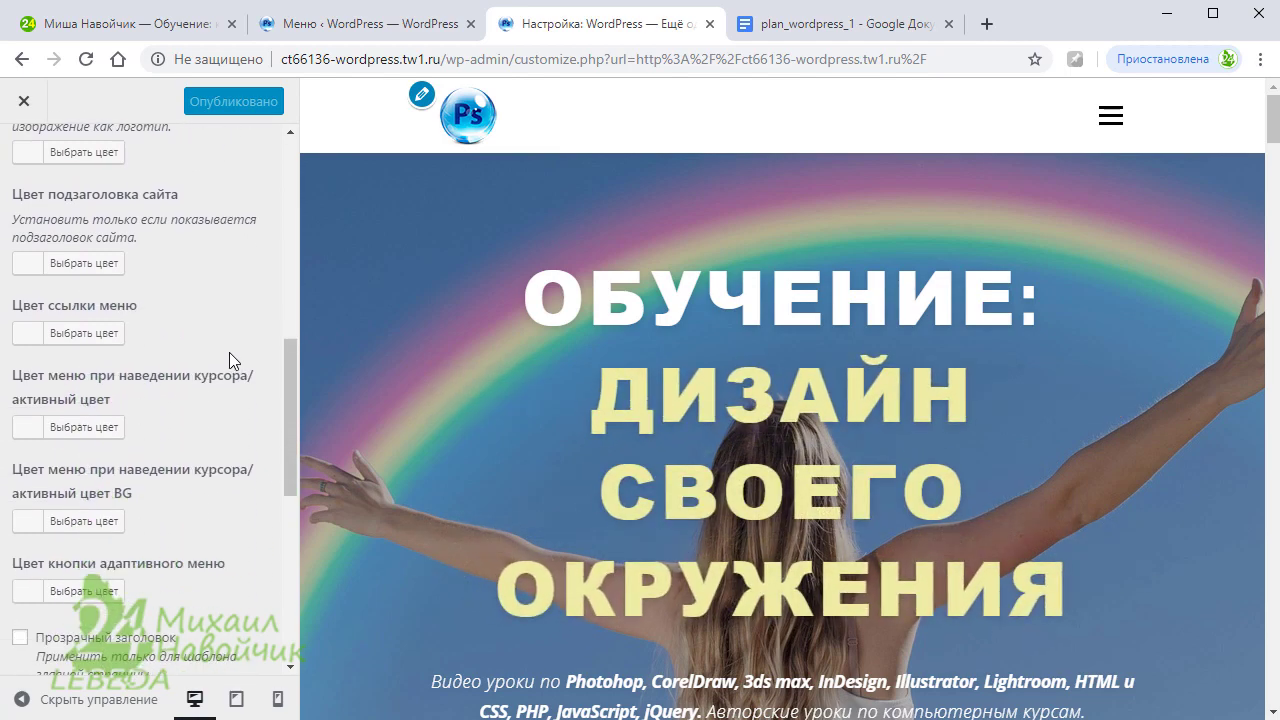
click(21, 439)
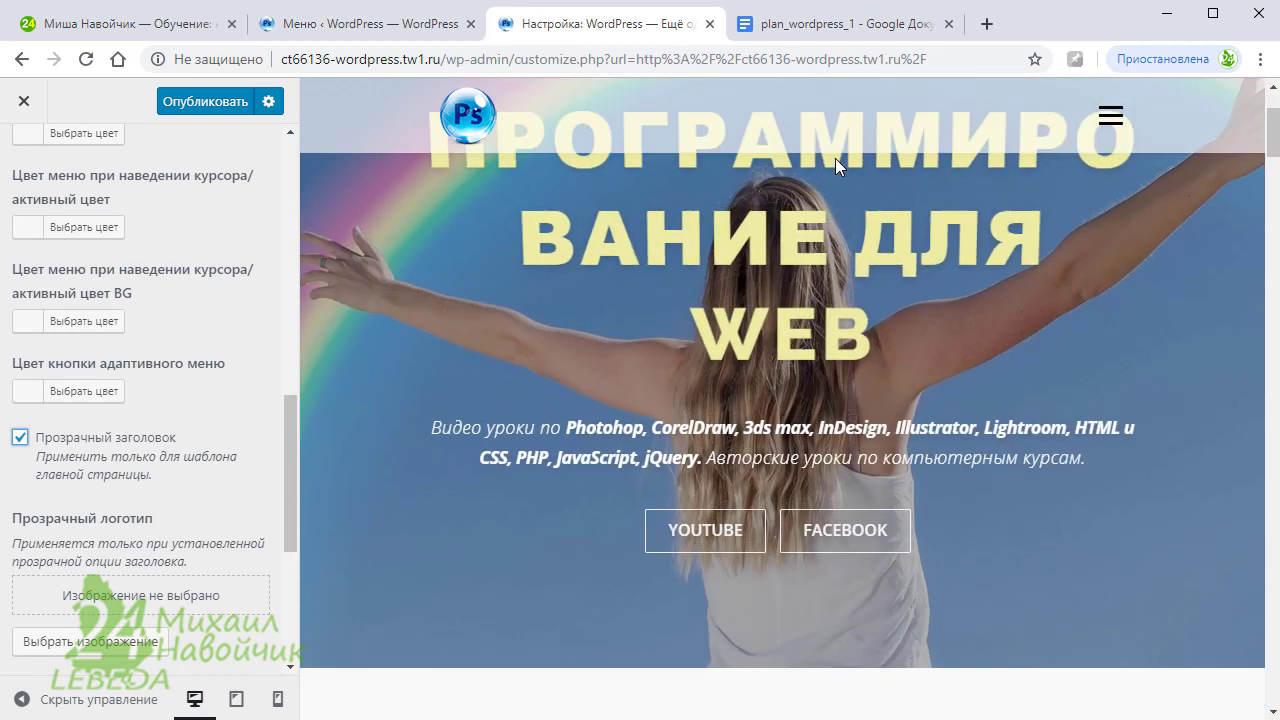
Set the header's menu link colour (Цвет ссылки меню) to blue #1e73be
scroll(223, 396, up, 4)
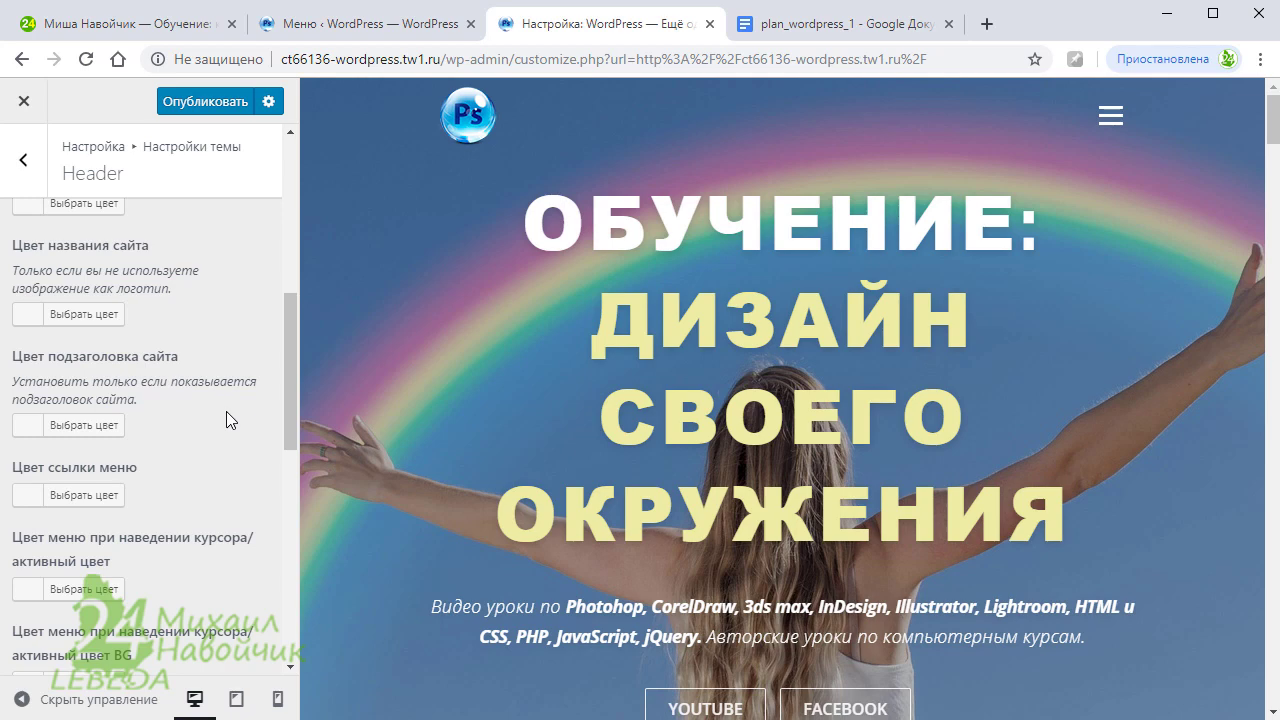
click(37, 505)
scroll(160, 508, down, 2)
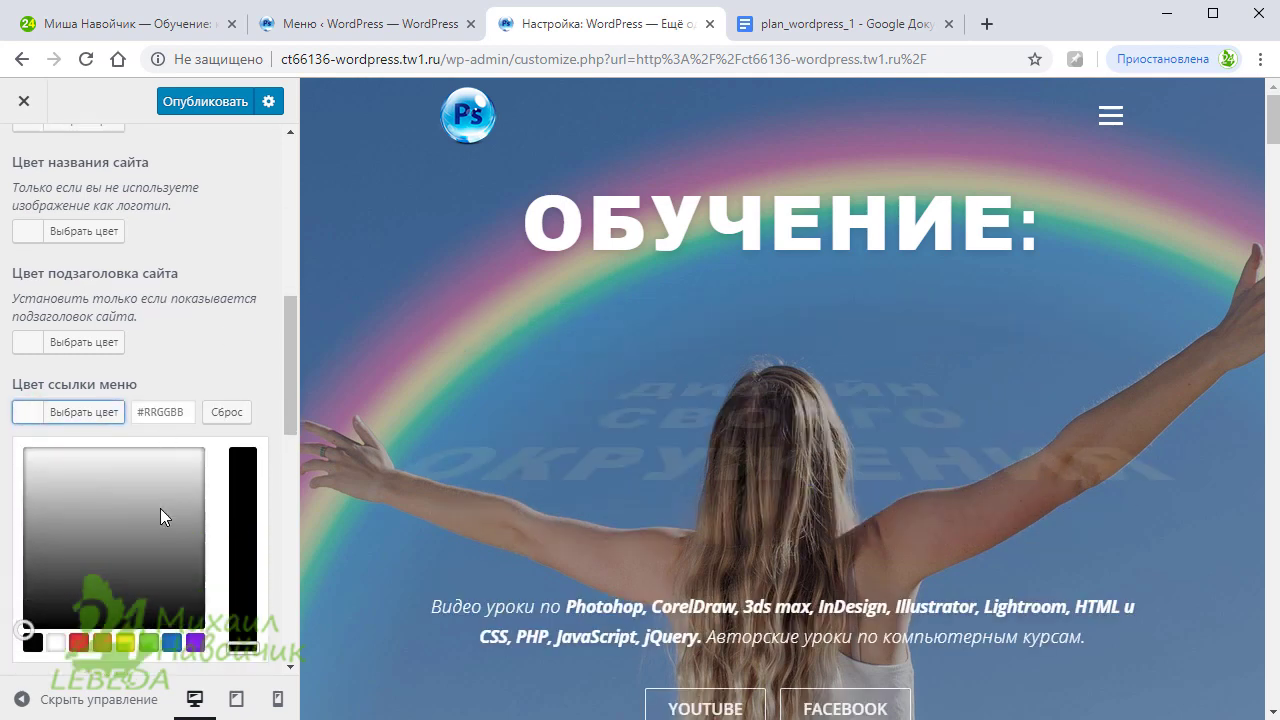
click(172, 526)
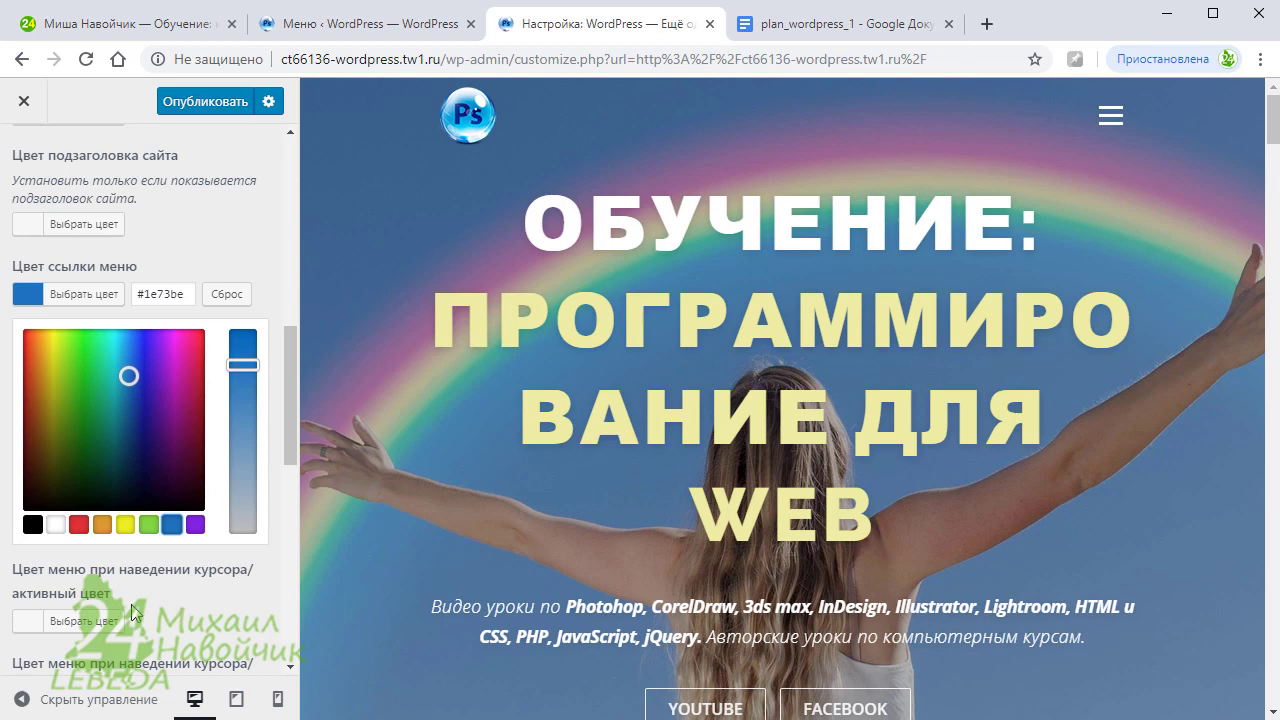
Set the menu's hover/active colour to purple #8224e3, publish the header changes, and return to the site
click(36, 626)
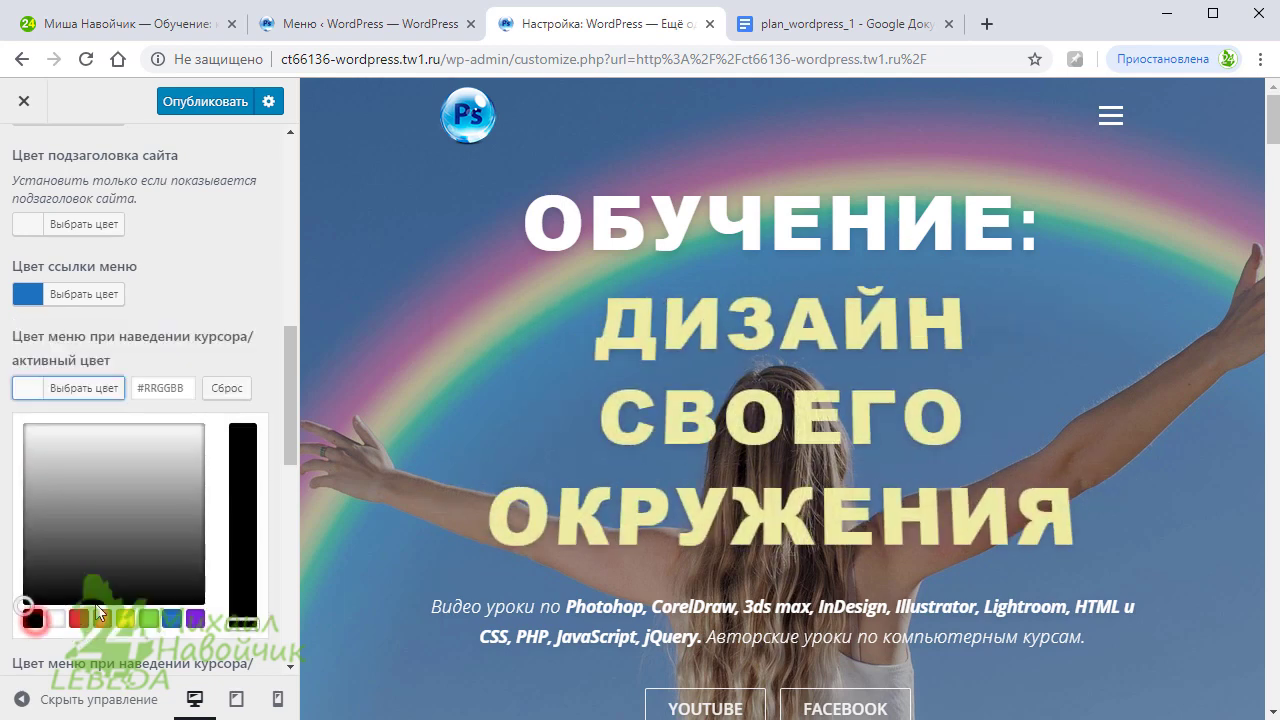
scroll(238, 503, down, 1)
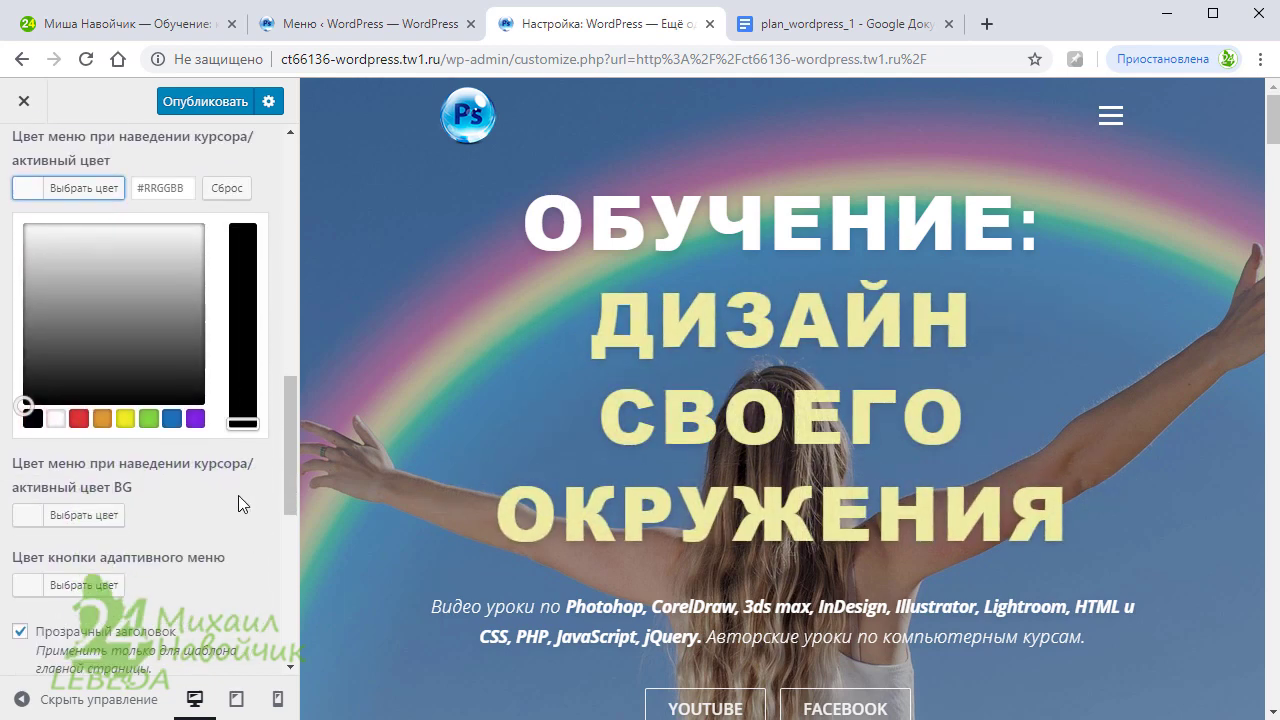
click(195, 419)
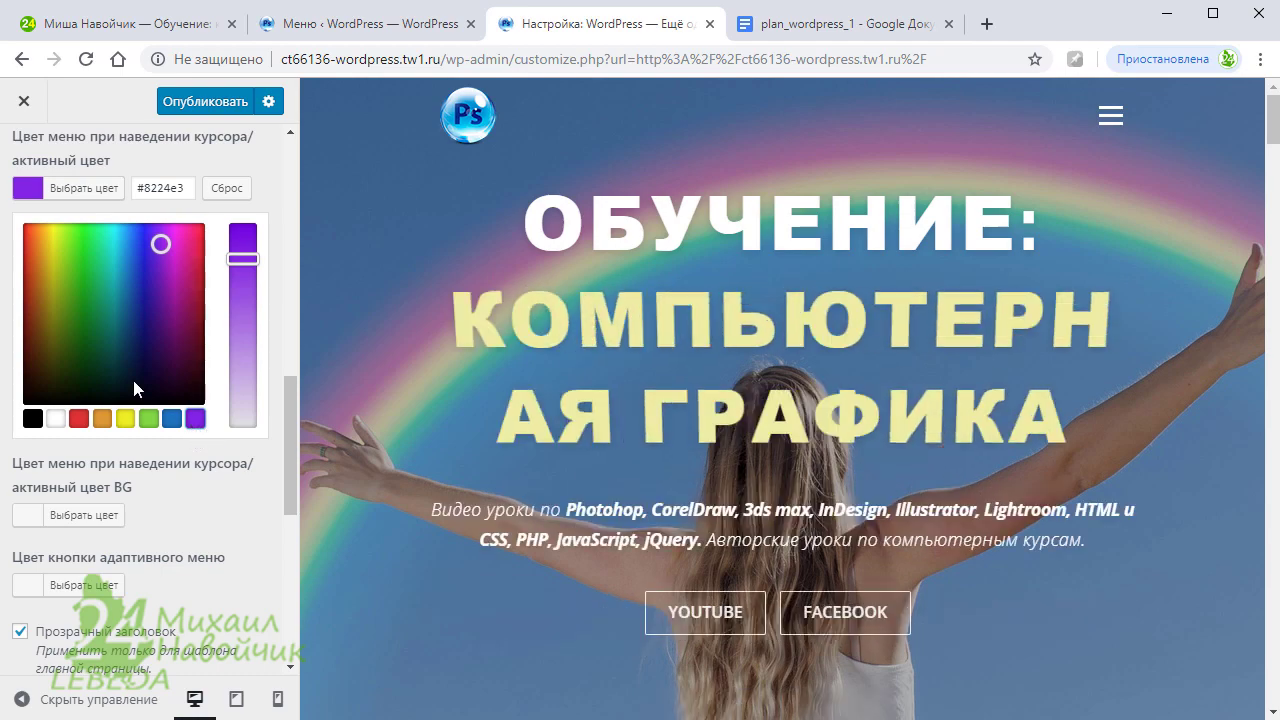
click(196, 112)
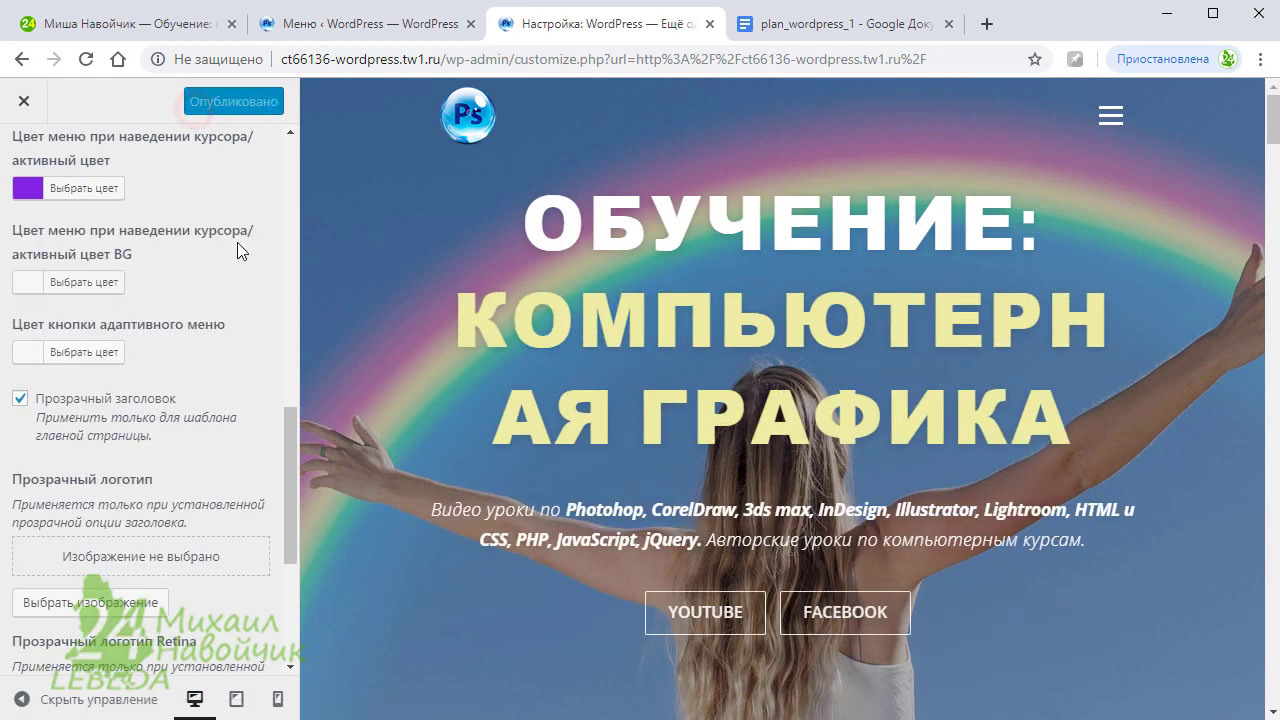
scroll(237, 258, up, 3)
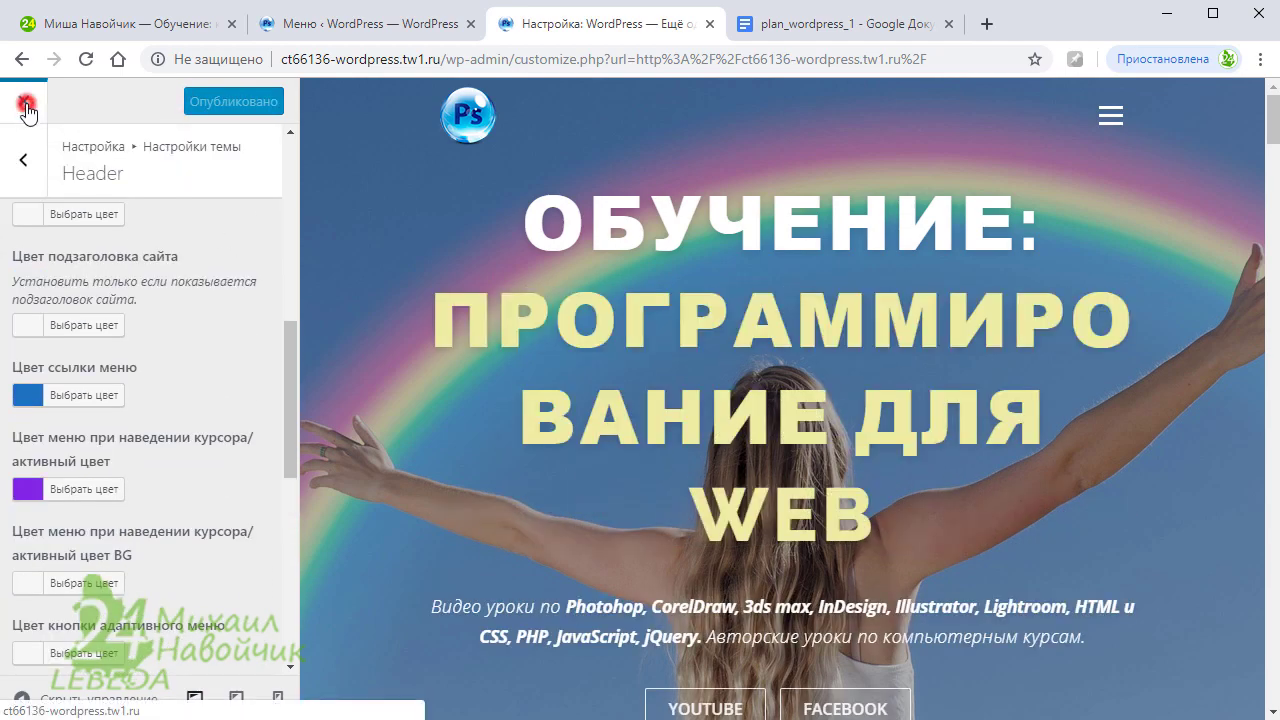
click(26, 110)
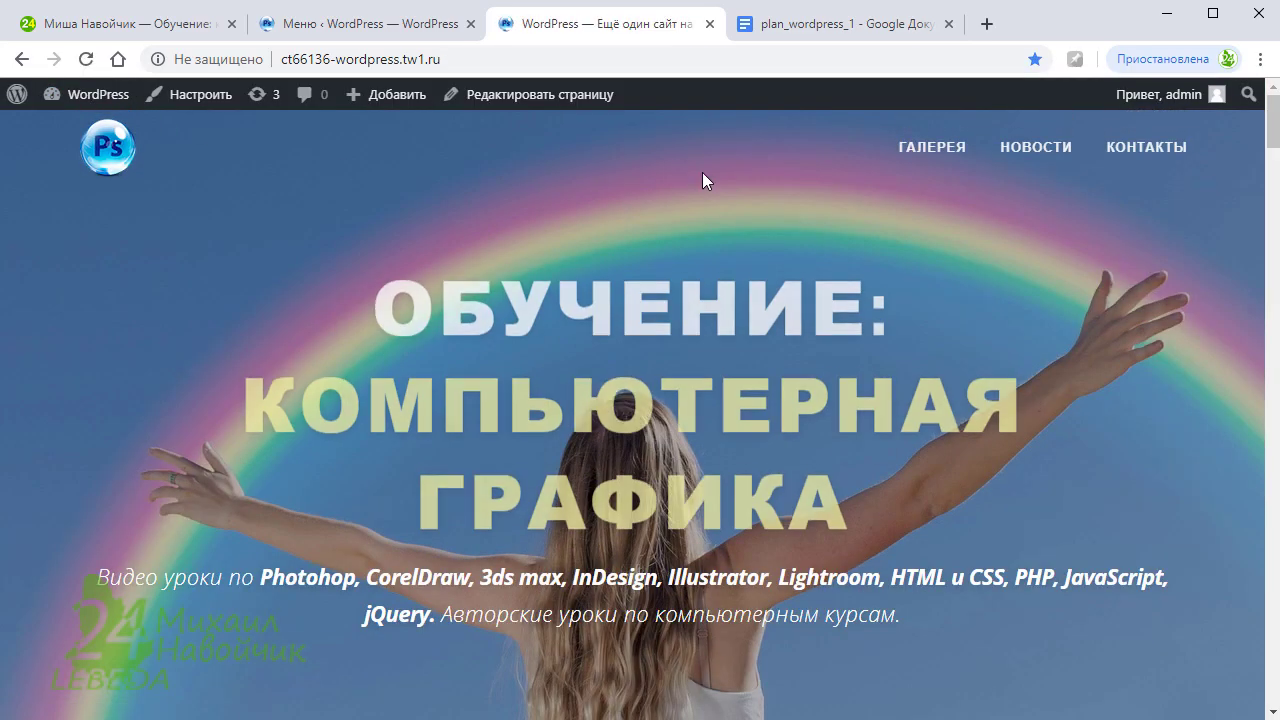
Test the Новости, Галерея and Контакты links on the home page to check the menu's link and active colours
click(1022, 150)
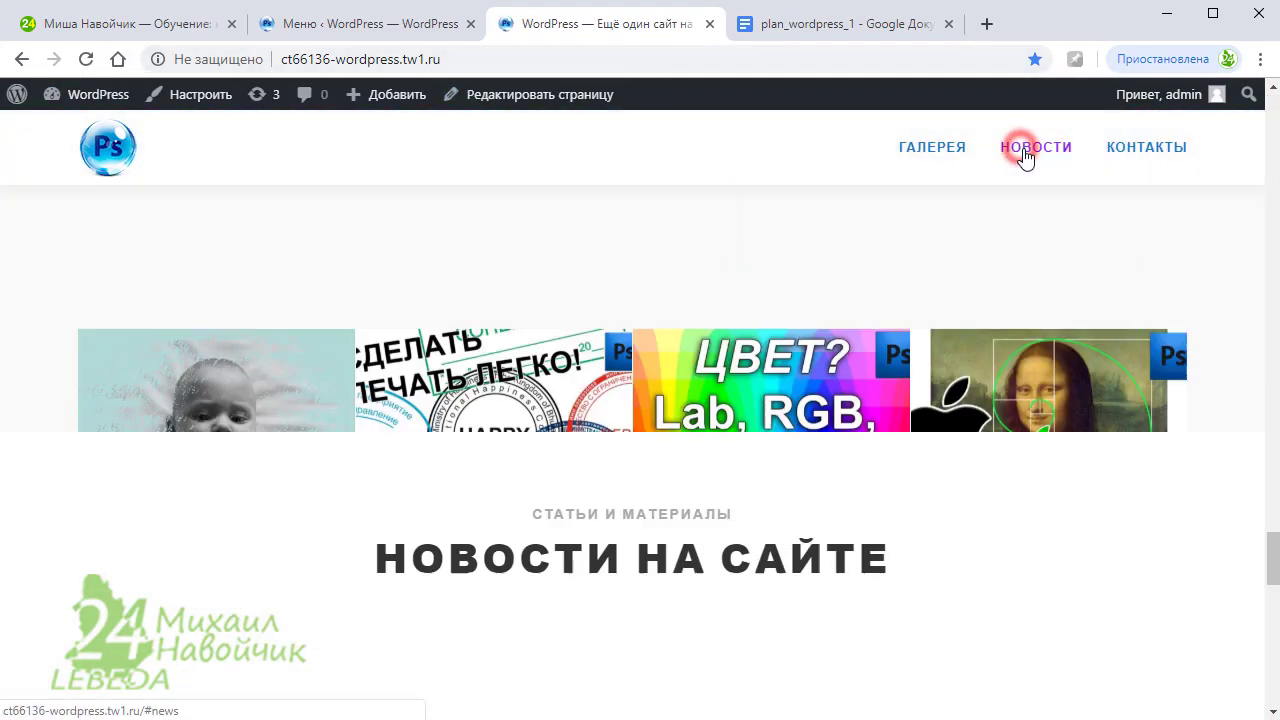
click(951, 154)
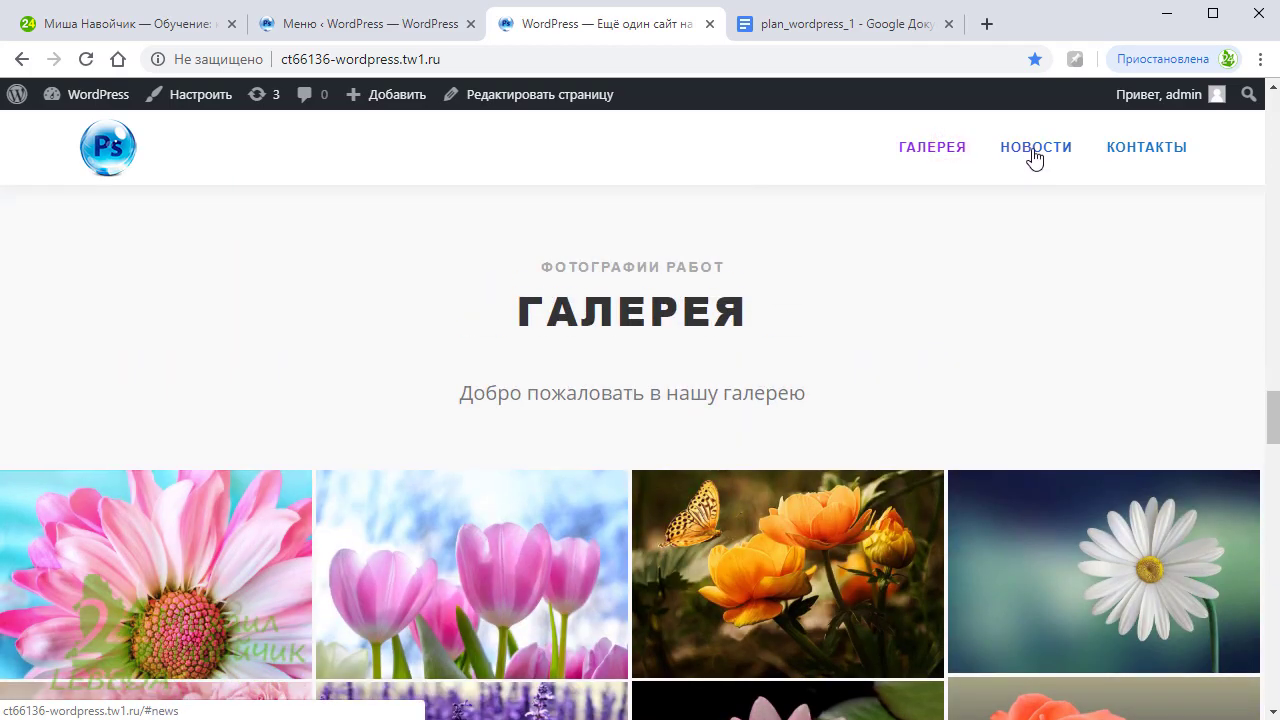
click(1036, 150)
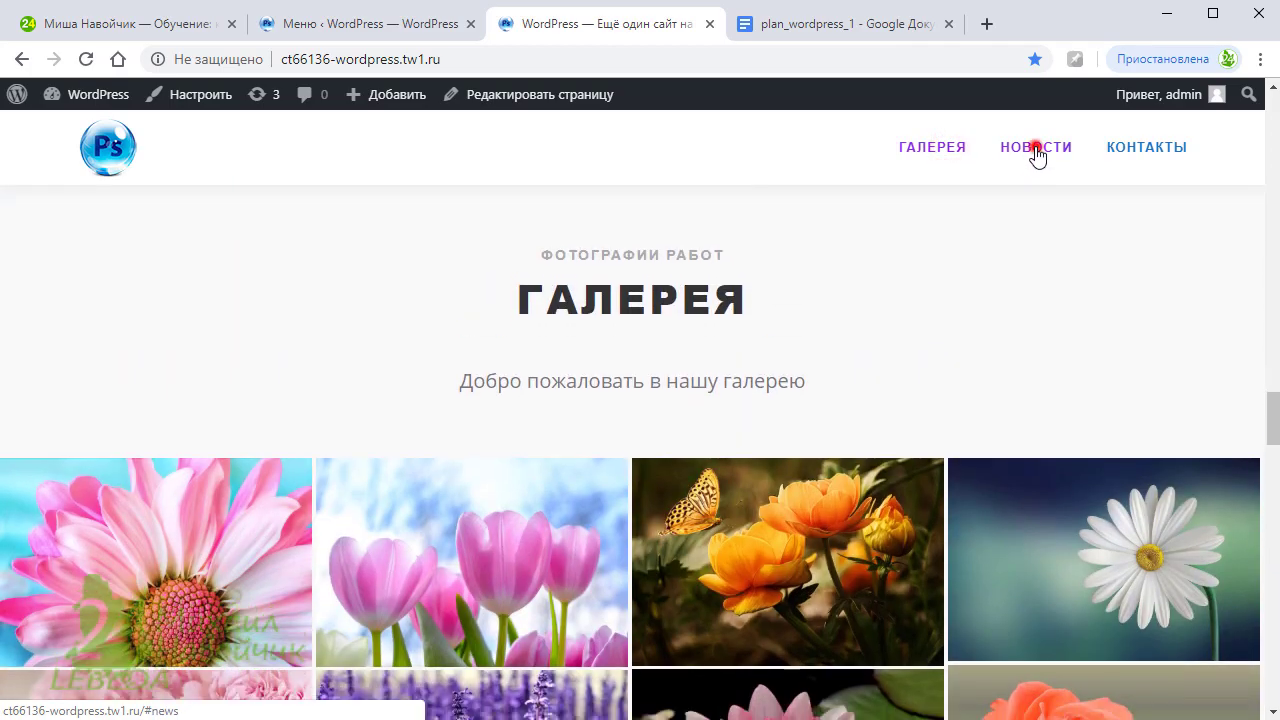
click(1155, 152)
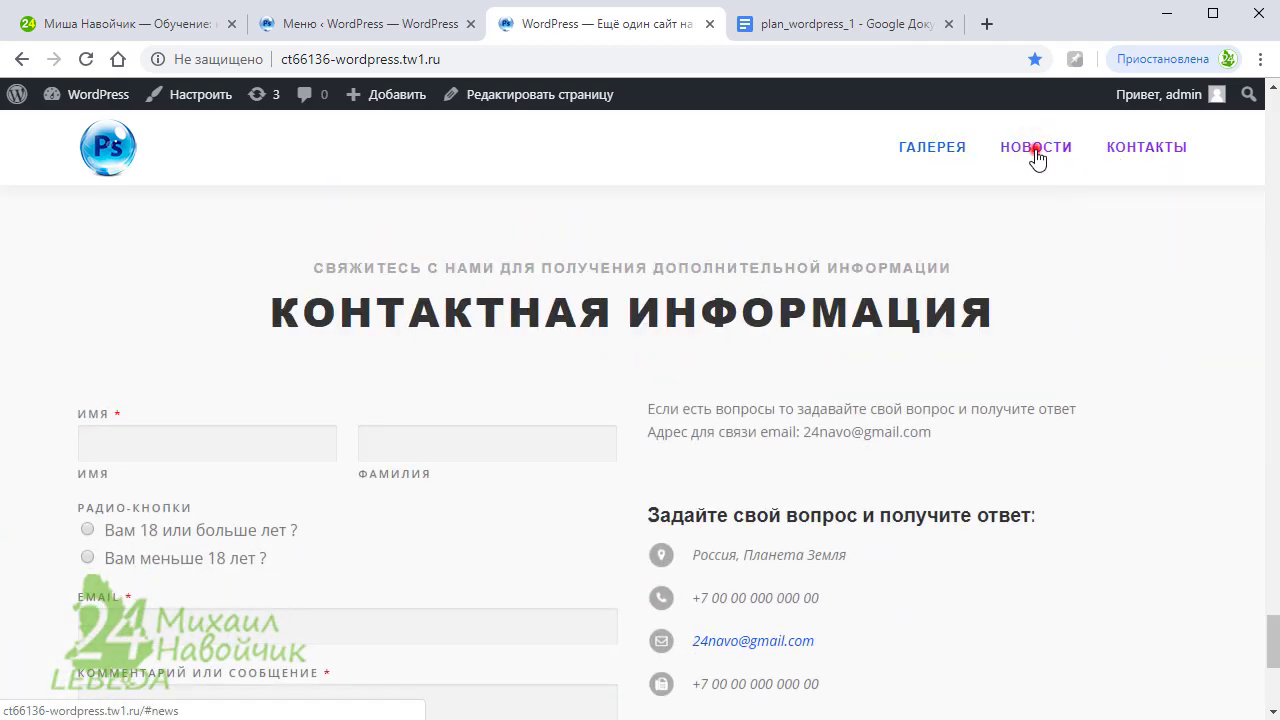
click(1036, 150)
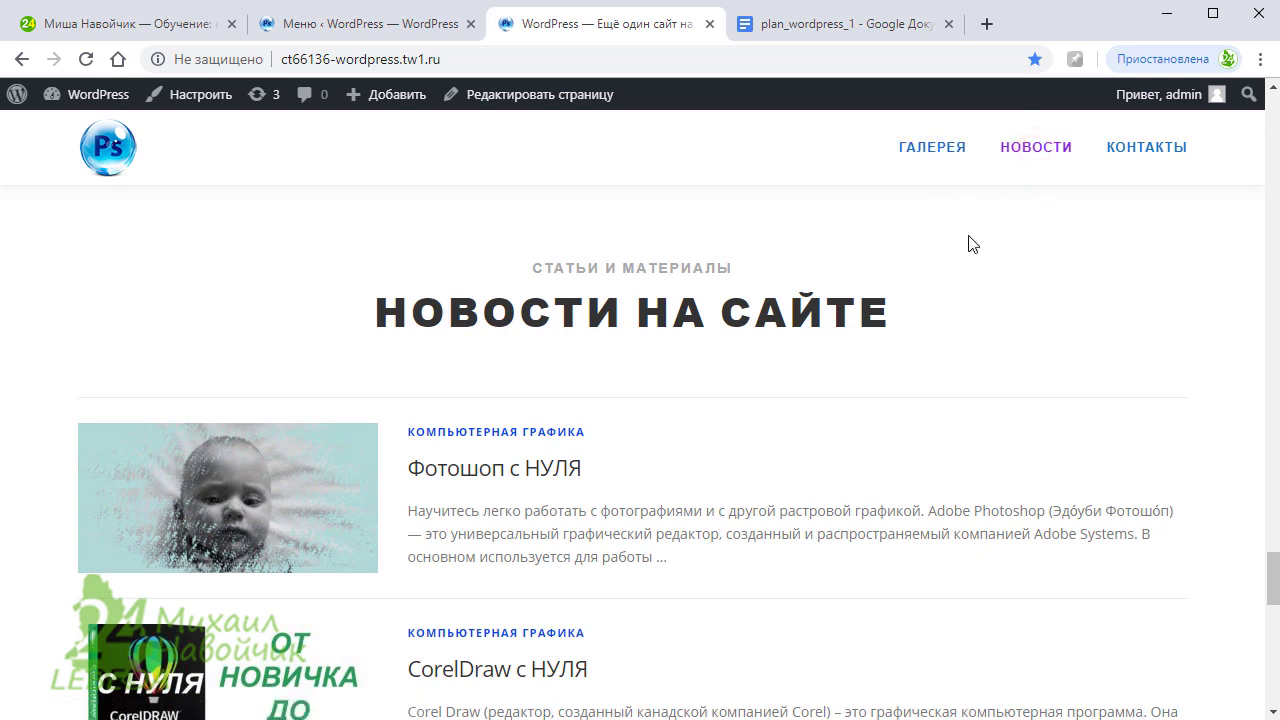
In the customizer's Header settings, change the menu's hover/active colour to red, publish the change, and return to the site
click(200, 97)
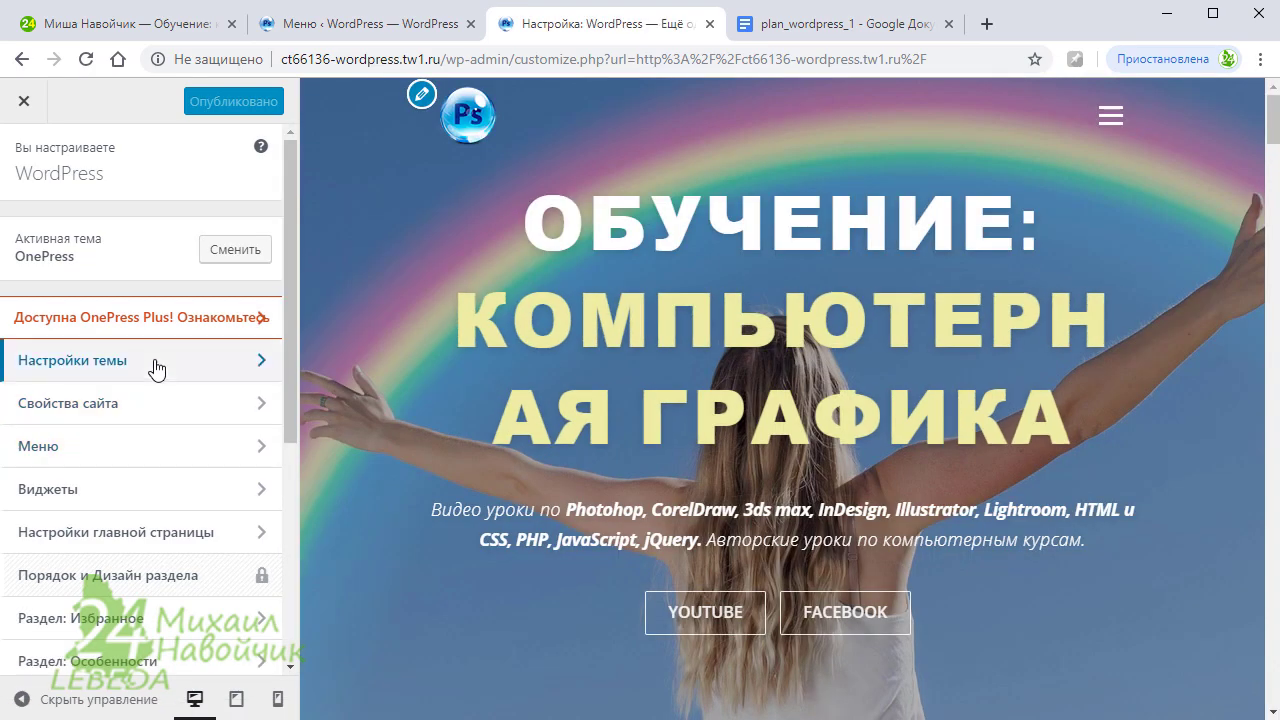
click(155, 366)
click(162, 321)
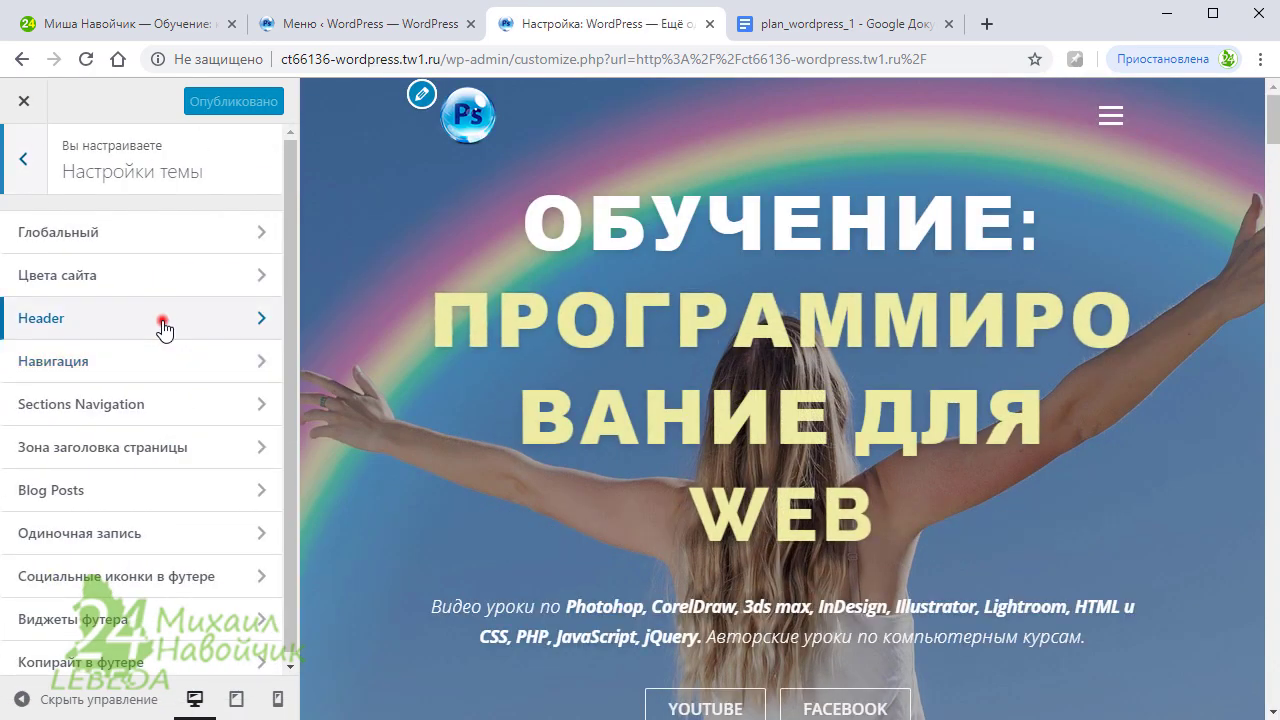
scroll(237, 372, down, 2)
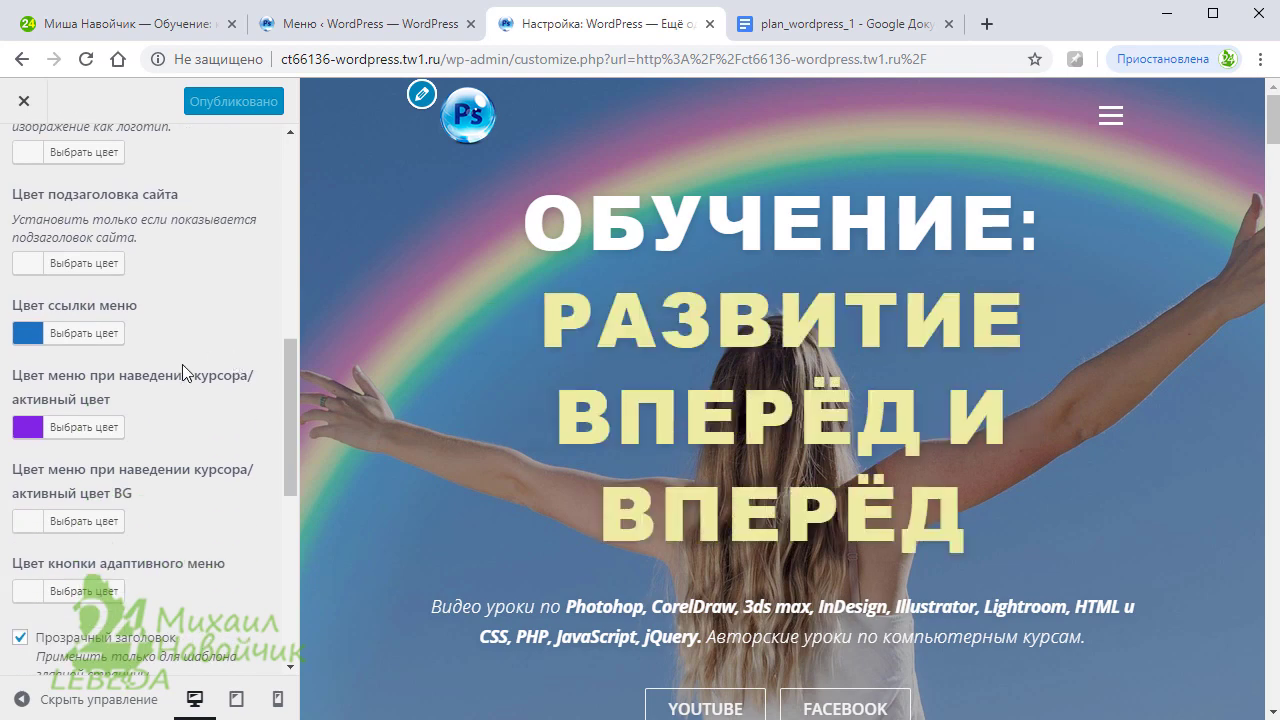
click(69, 421)
click(58, 656)
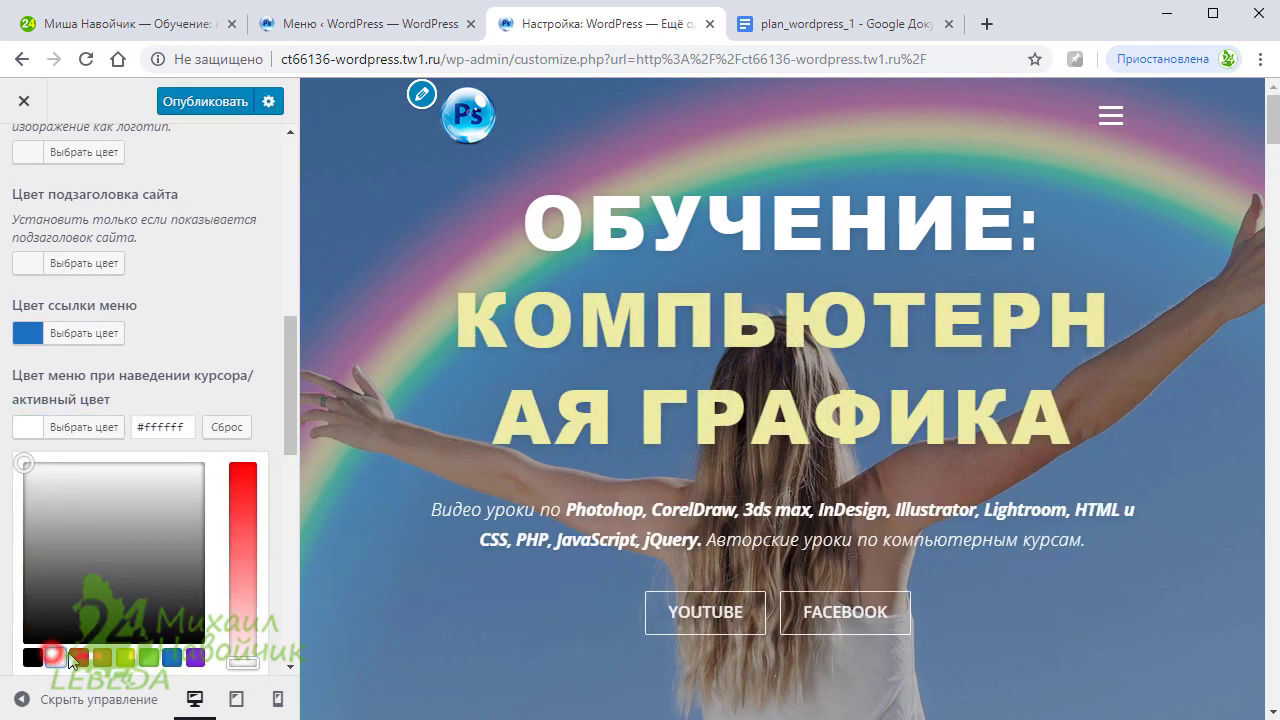
click(79, 657)
click(200, 105)
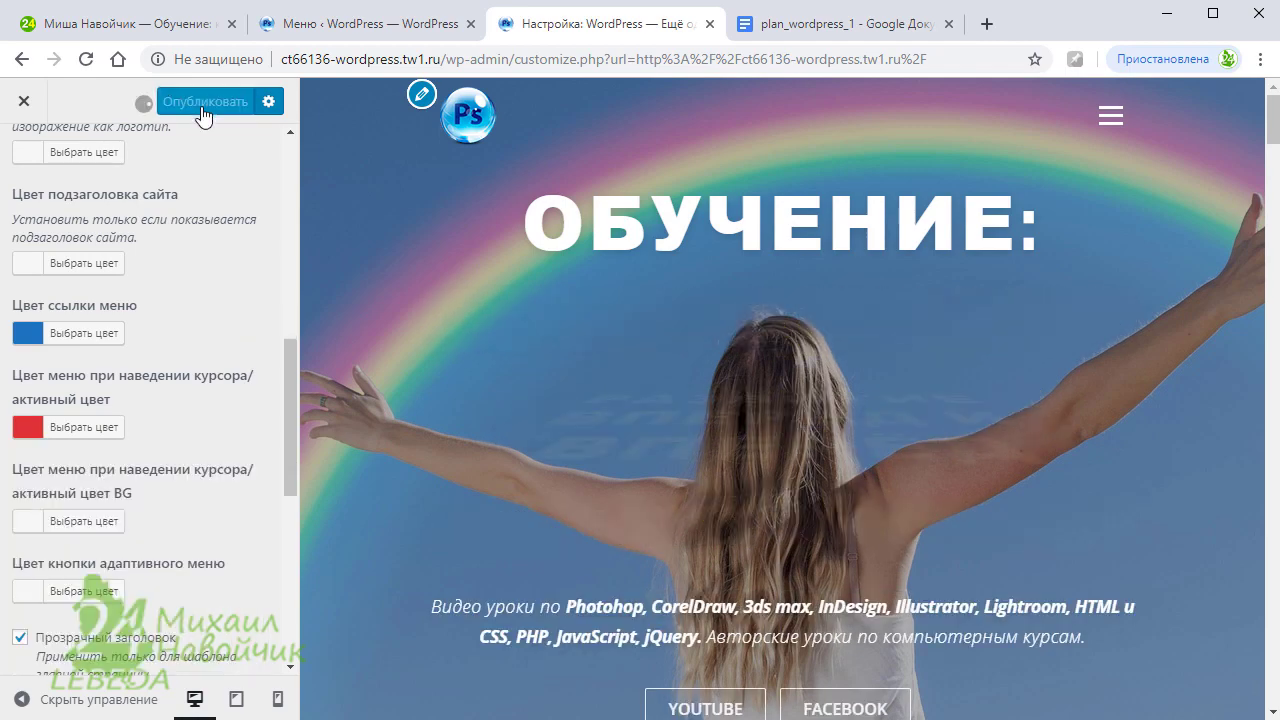
click(23, 102)
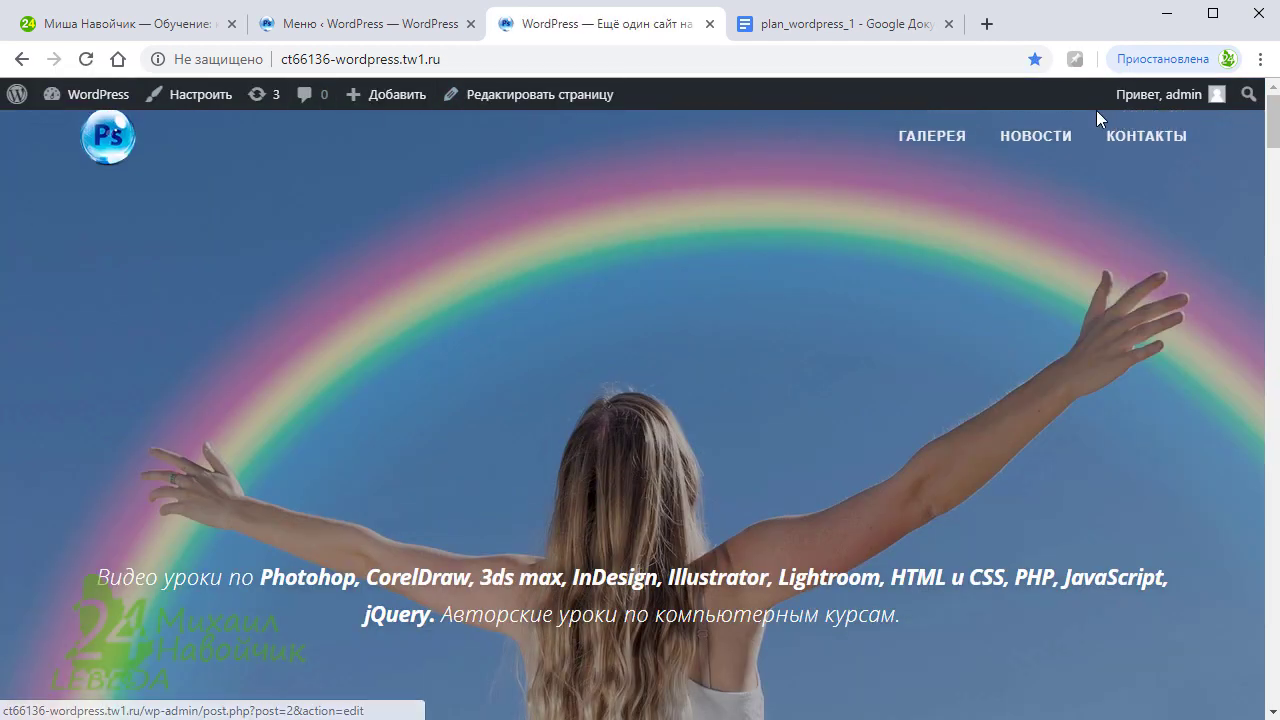
Check the new menu hover colour on the home page using the Новости link and the Цифры link under Контакты
click(1032, 149)
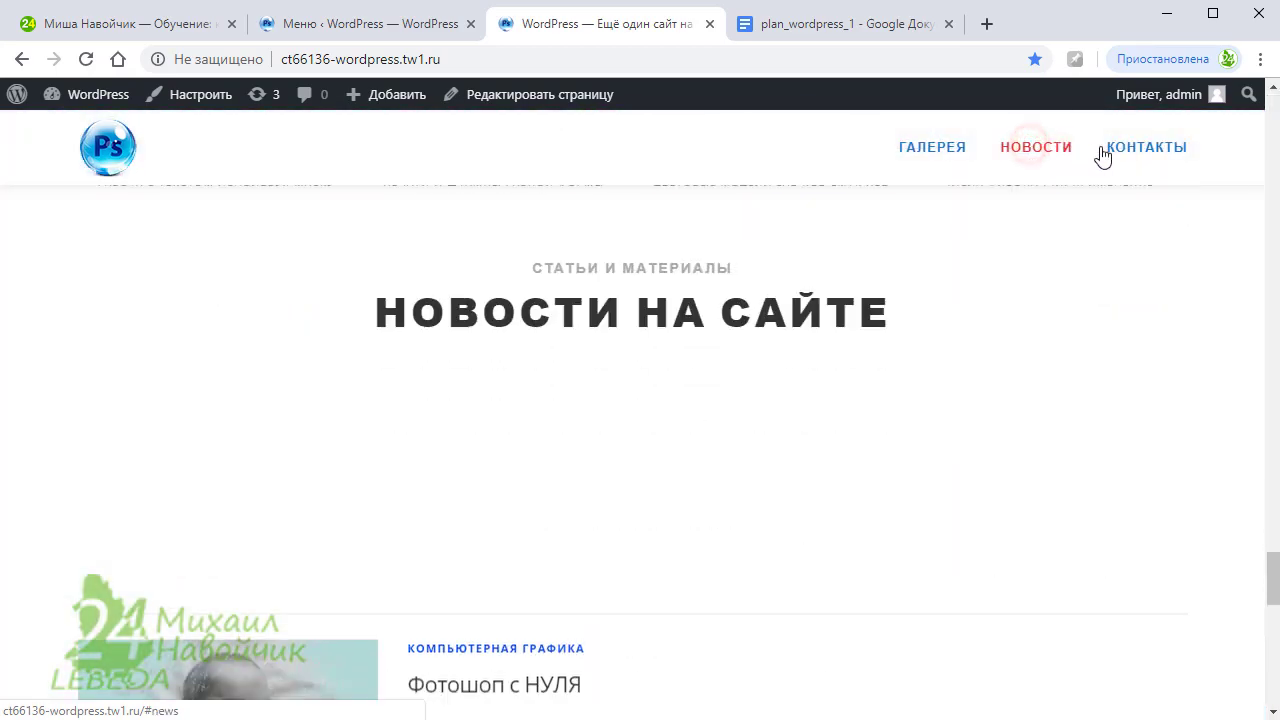
mouse_move(1134, 157)
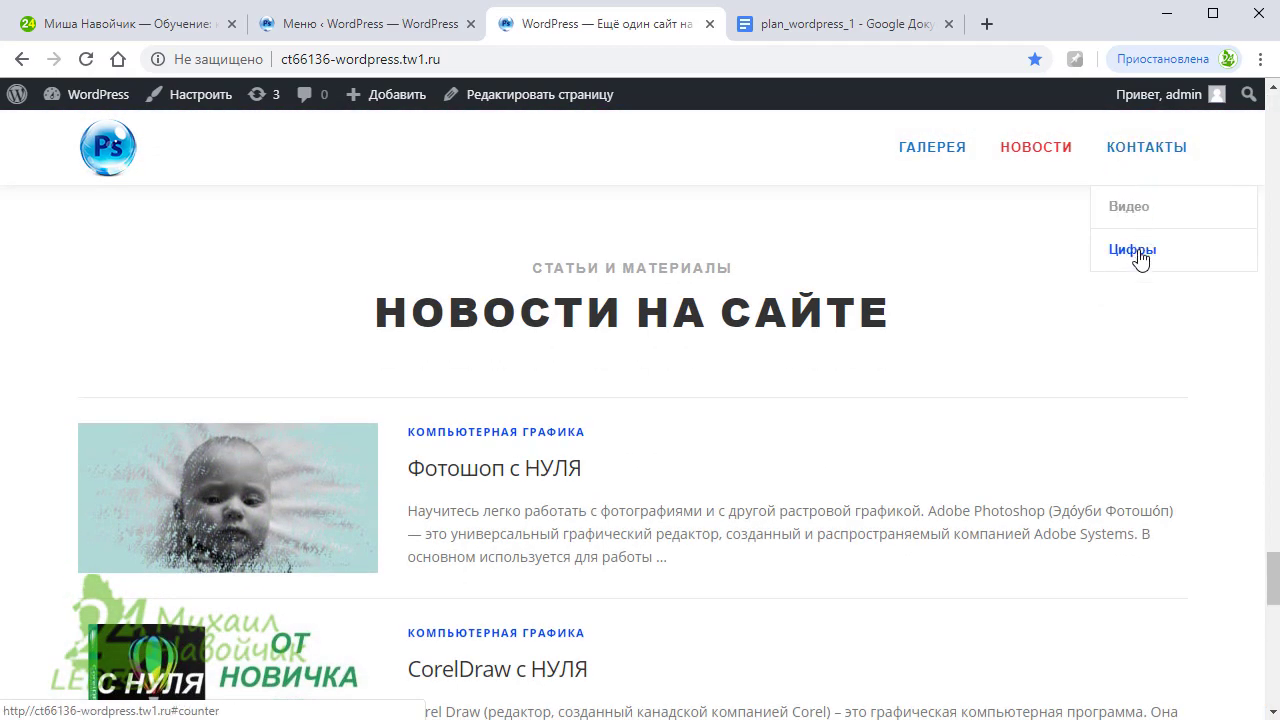
click(1140, 256)
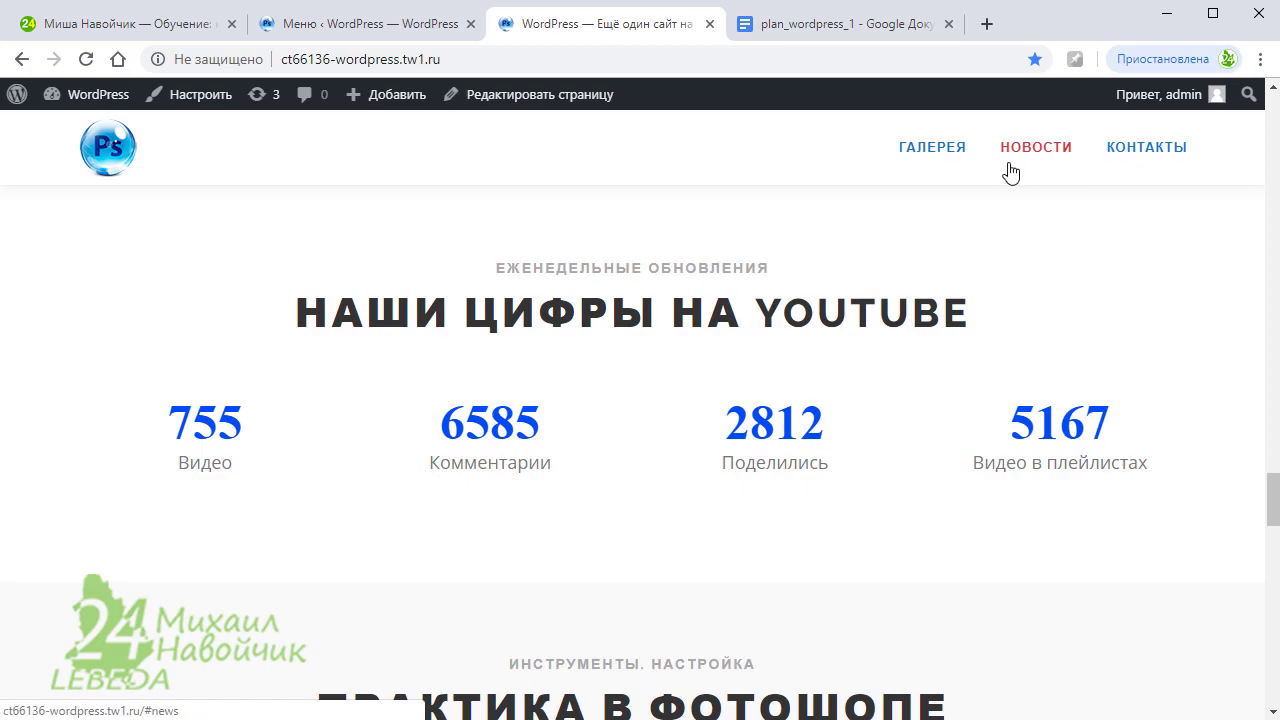
click(1010, 165)
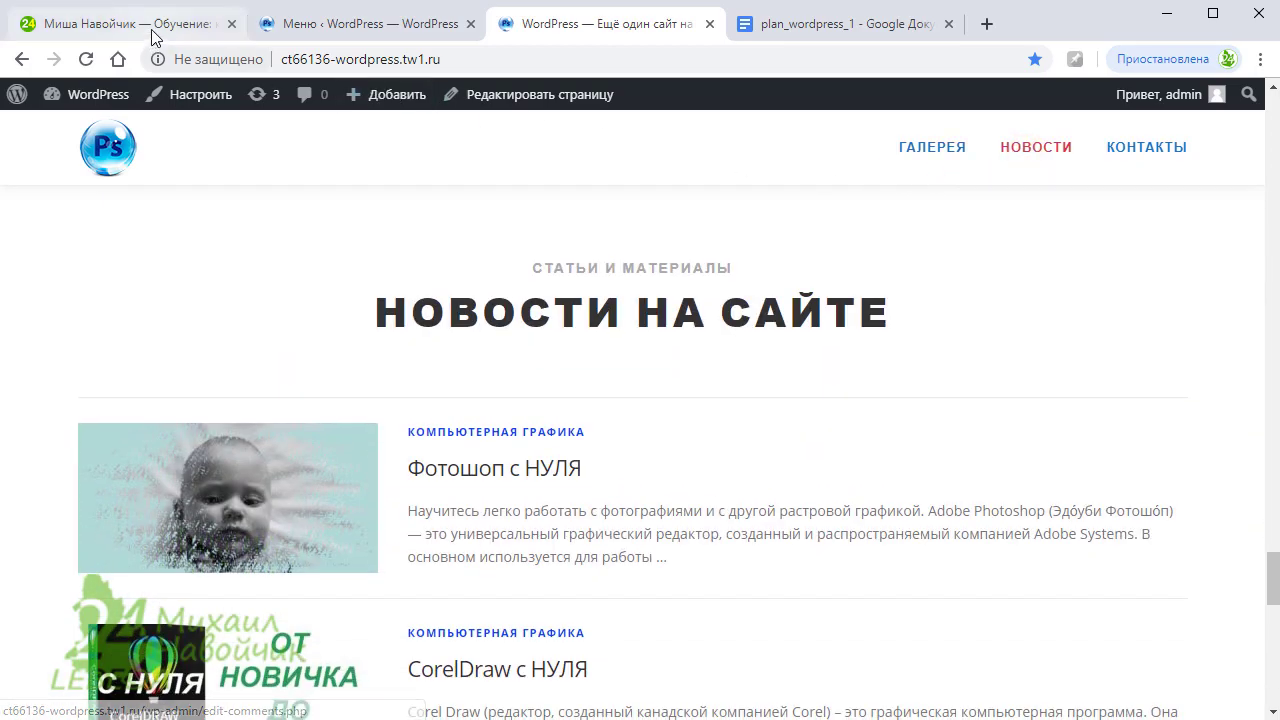
On the 24navo.com example site, examine the footer's social icons, opening the Facebook link and closing its page
click(153, 35)
scroll(1250, 540, down, 8)
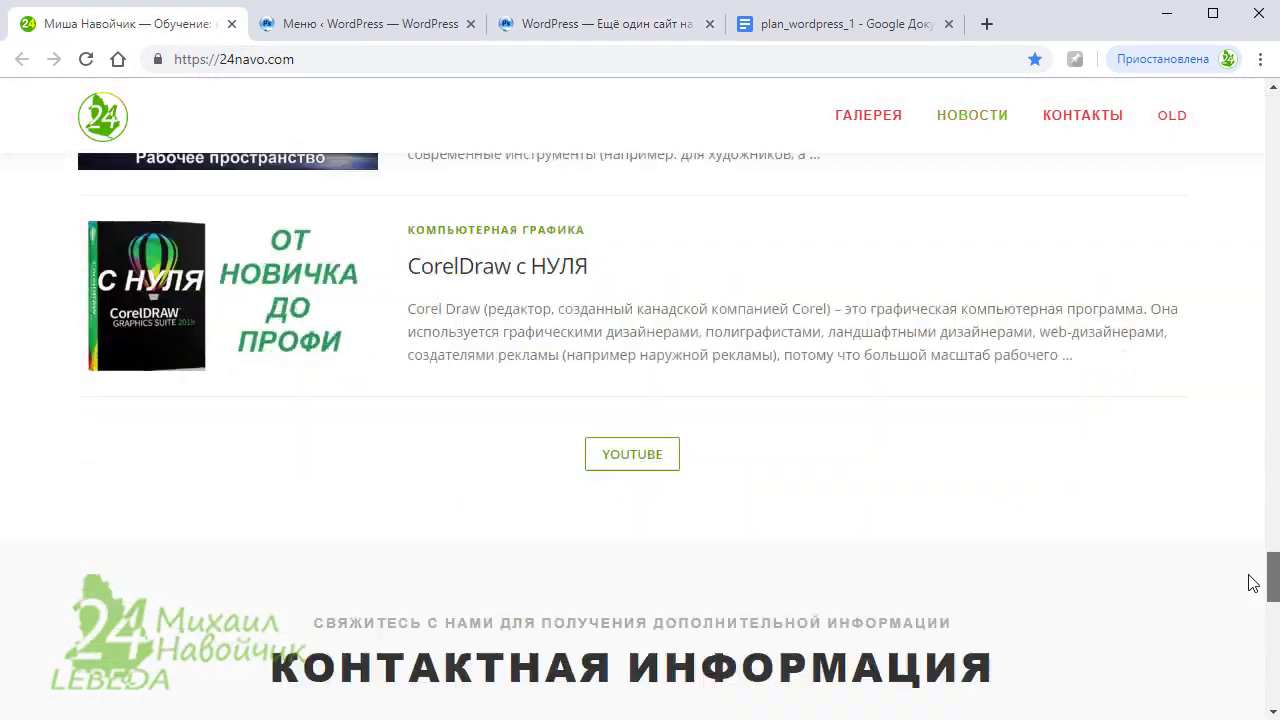
scroll(1253, 583, down, 10)
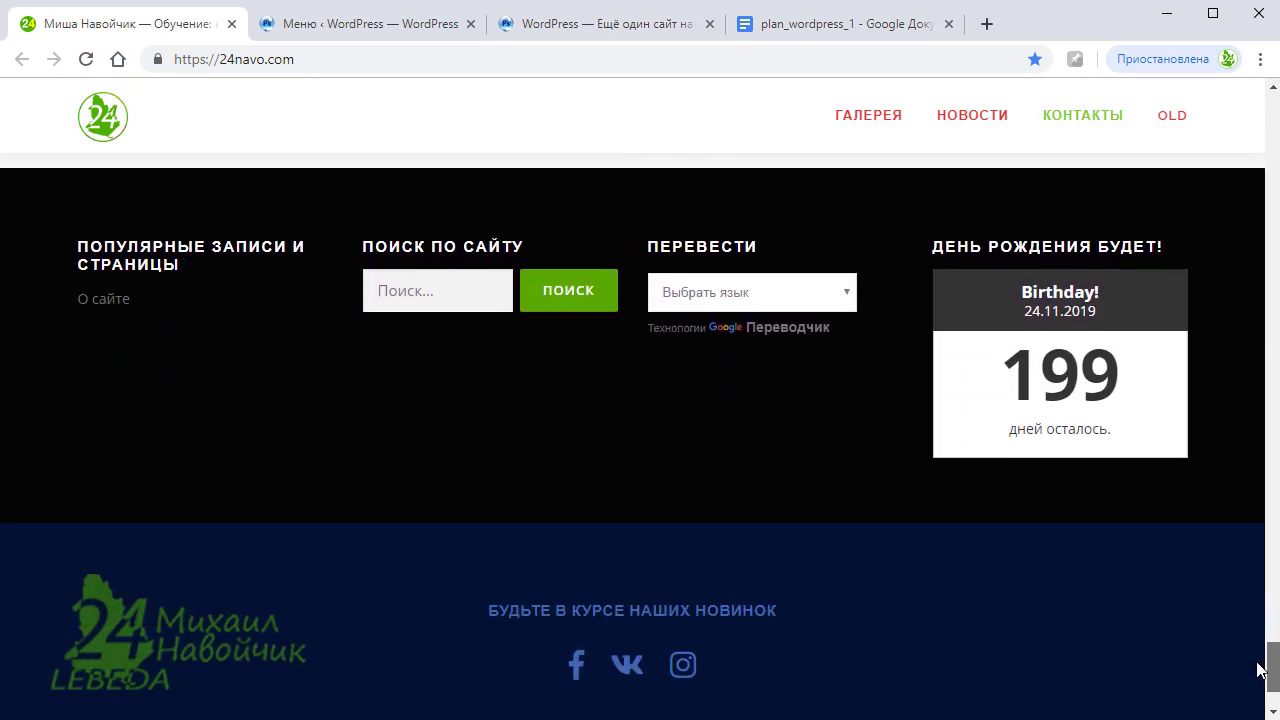
scroll(1258, 672, down, 2)
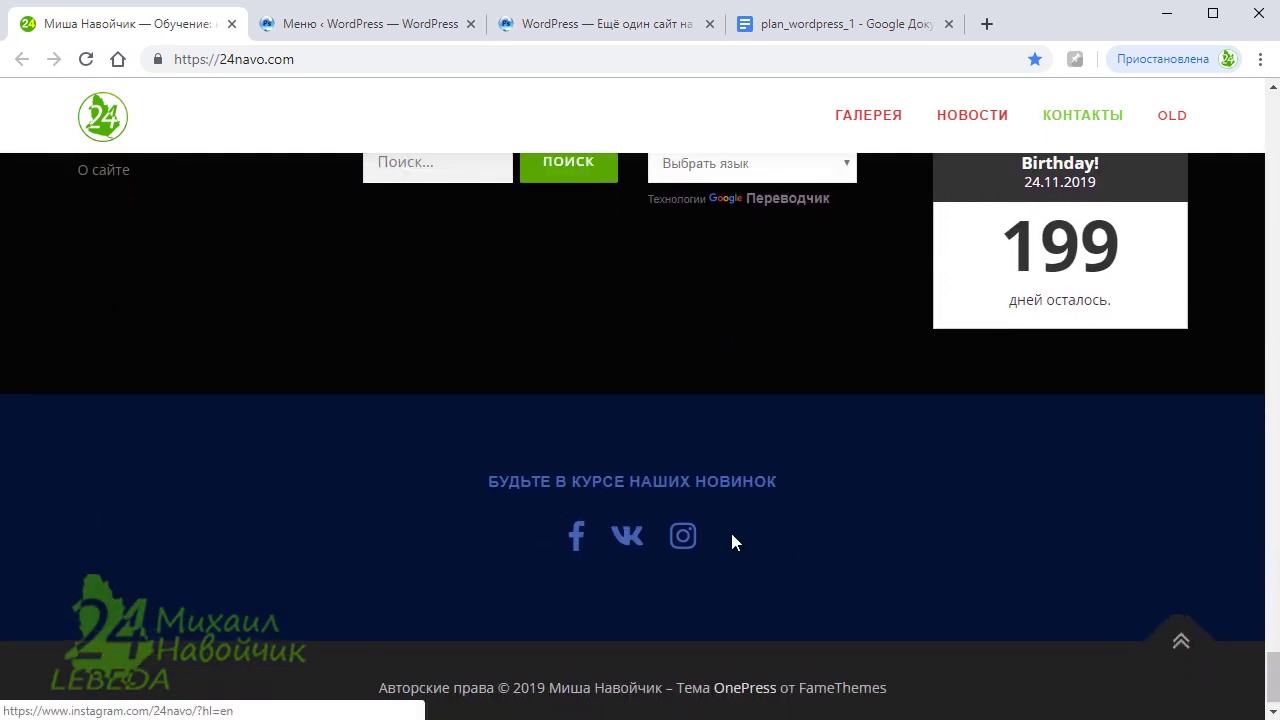
click(576, 535)
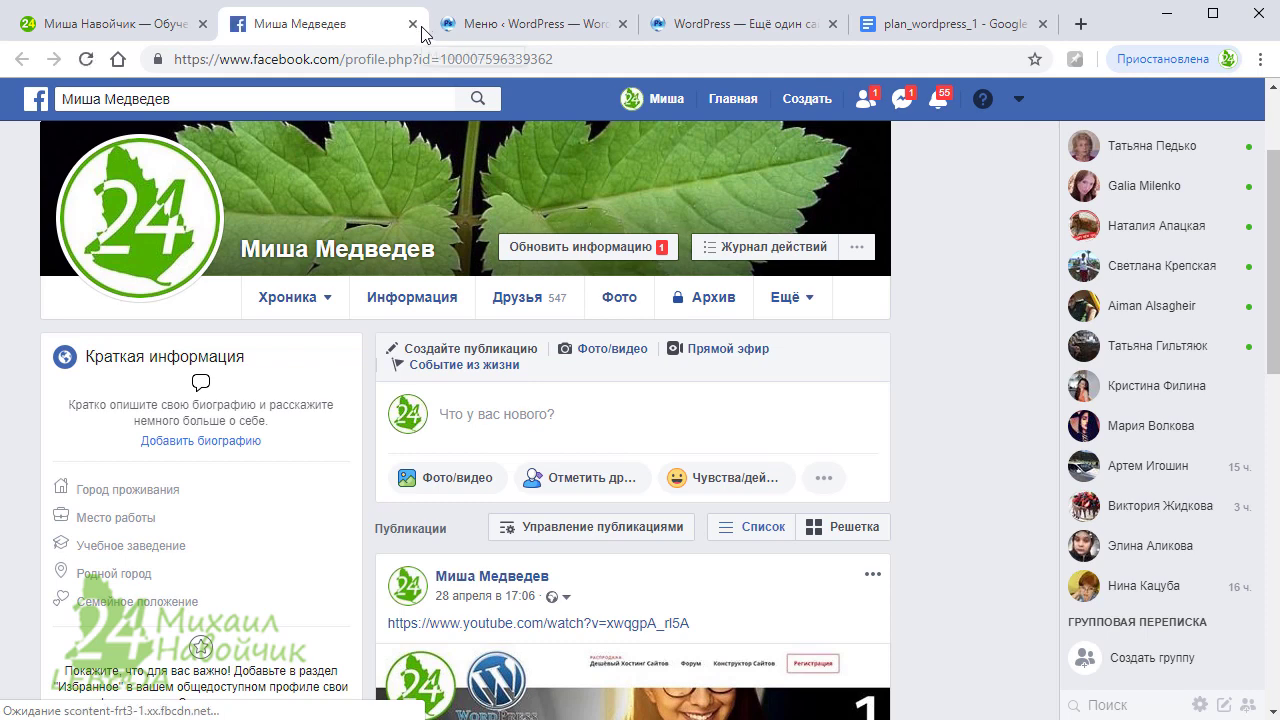
click(413, 23)
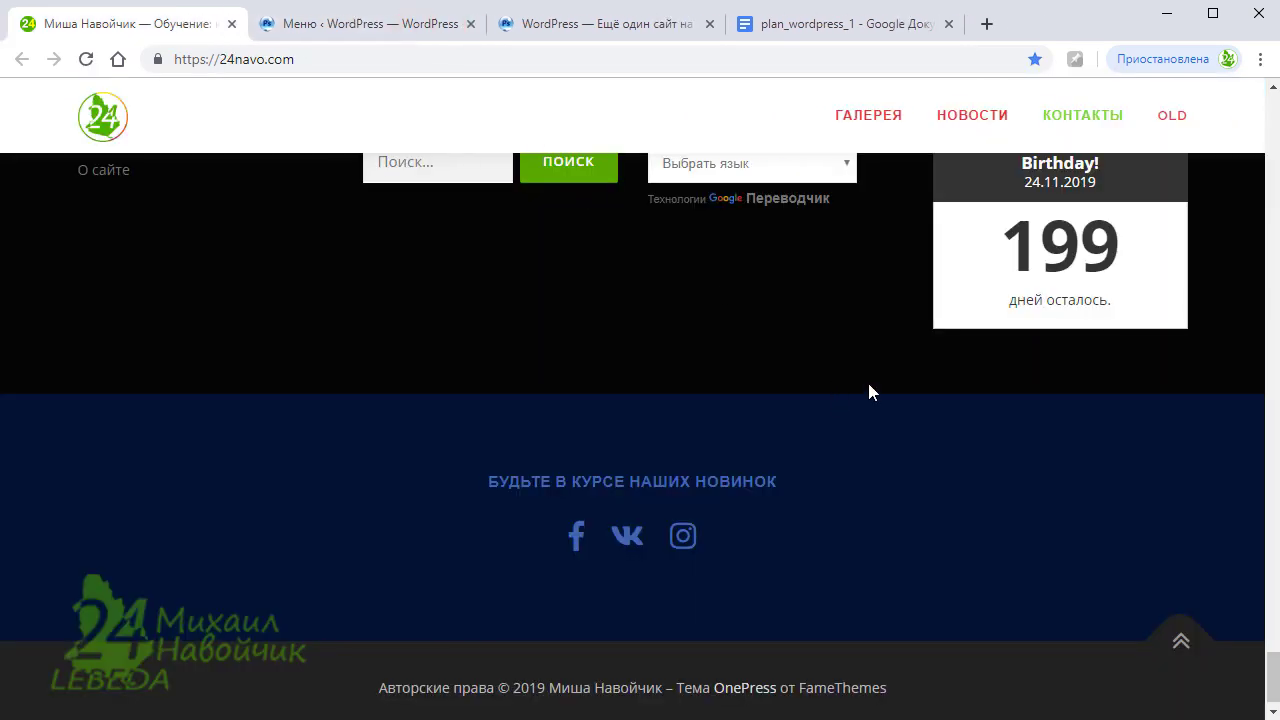